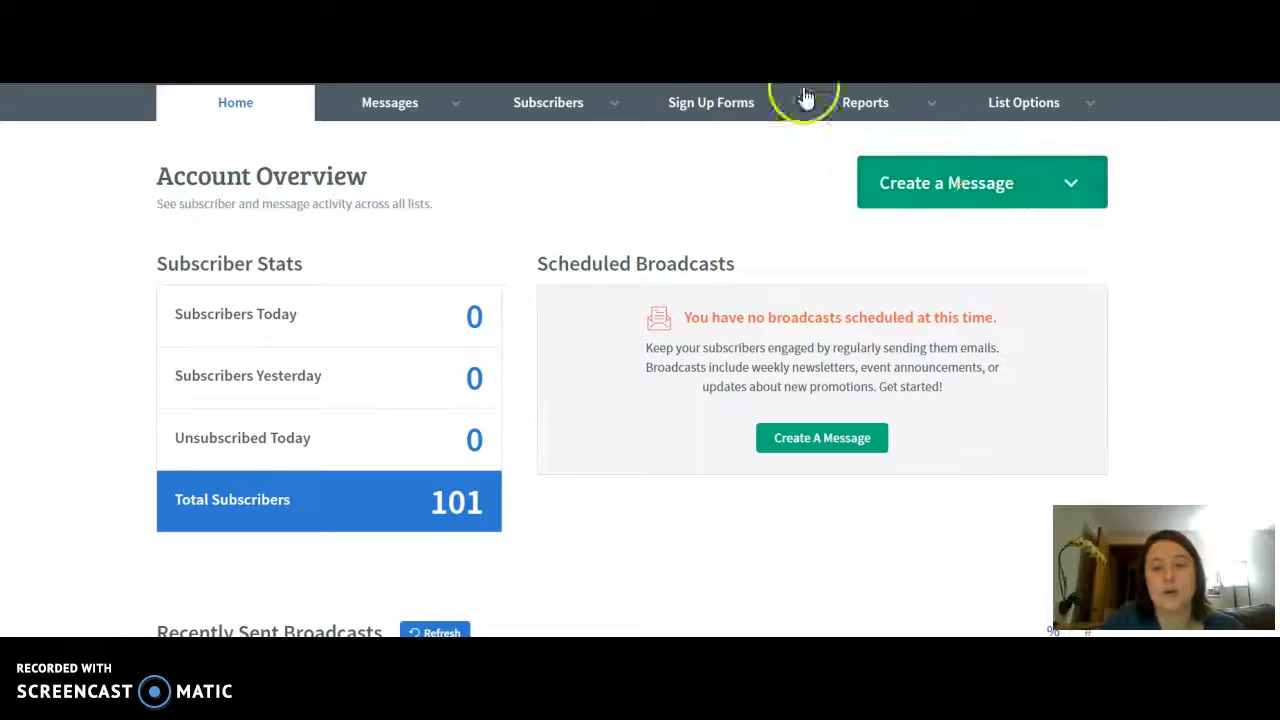
Open the sign-up forms area and start creating the first sign-up form.
{"action": "left_click", "coordinate": [716, 112]}
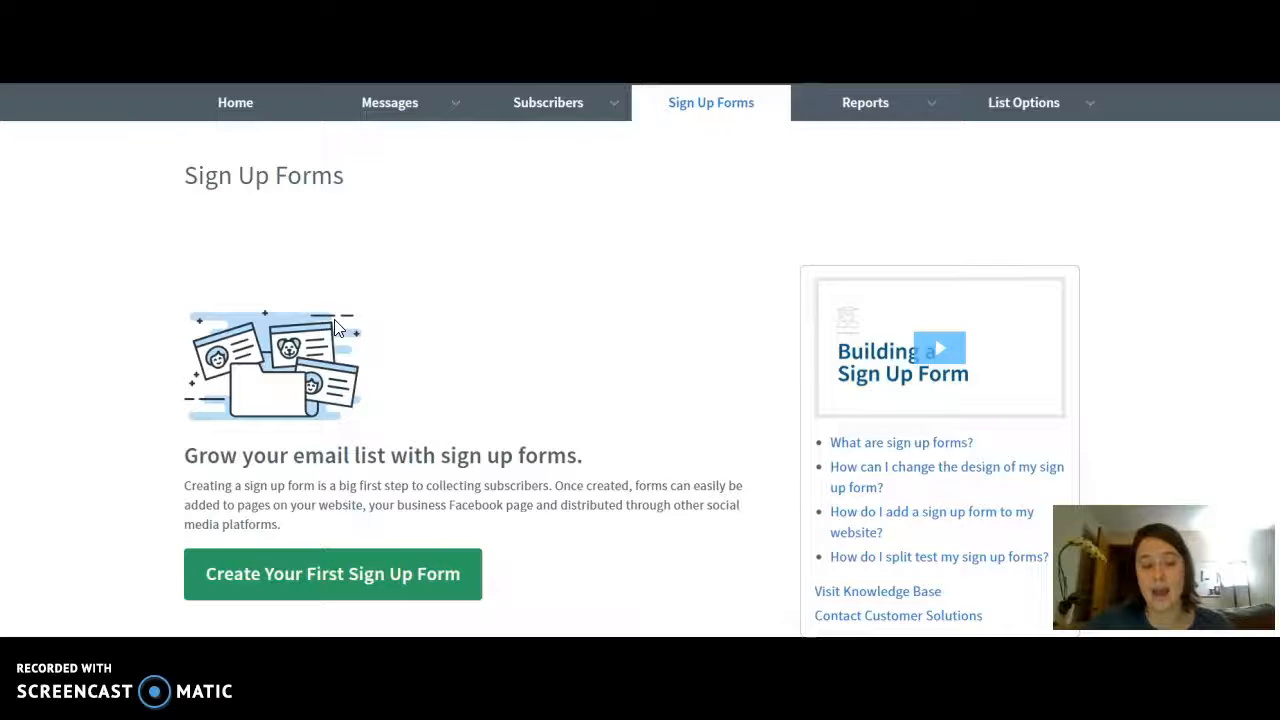
{"action": "scroll", "coordinate": [640, 360], "scroll_direction": "down", "scroll_amount": 3}
{"action": "scroll", "coordinate": [640, 360], "scroll_direction": "up", "scroll_amount": 2}
{"action": "scroll", "coordinate": [640, 360], "scroll_direction": "down", "scroll_amount": 3}
{"action": "scroll", "coordinate": [640, 360], "scroll_direction": "up", "scroll_amount": 2}
{"action": "scroll", "coordinate": [640, 360], "scroll_direction": "up", "scroll_amount": 2}
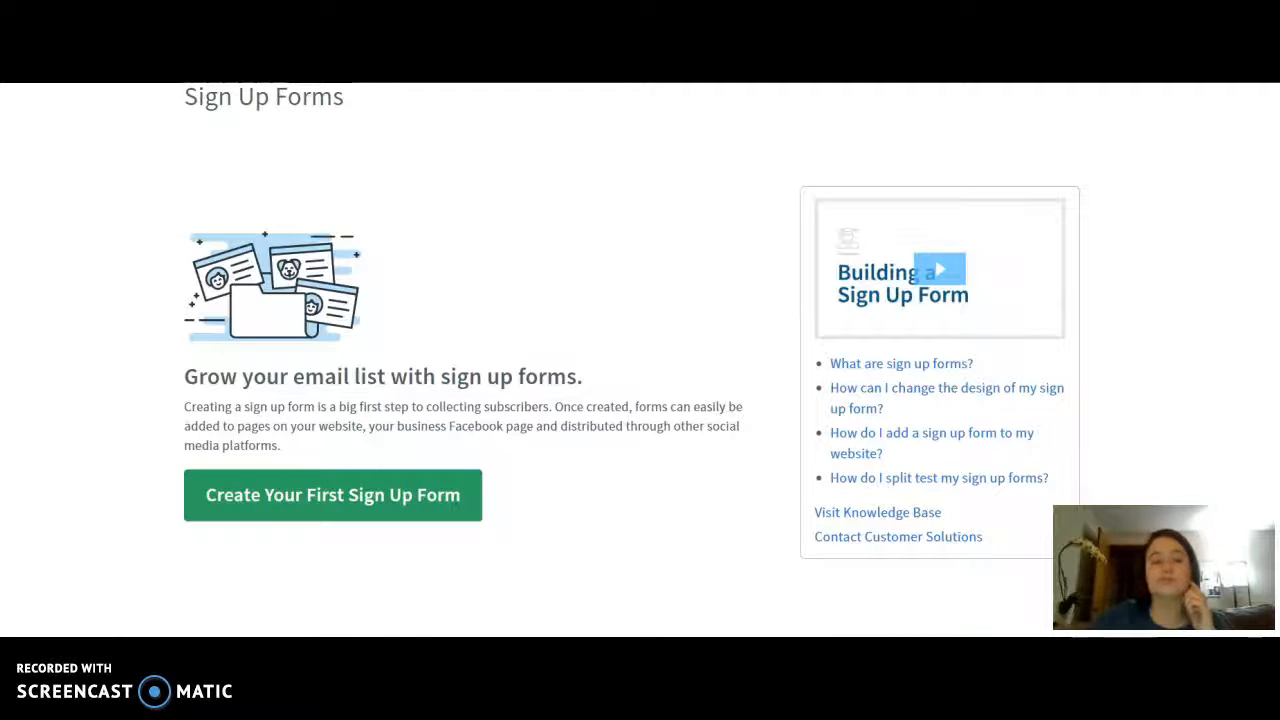
{"action": "left_click", "coordinate": [437, 497]}
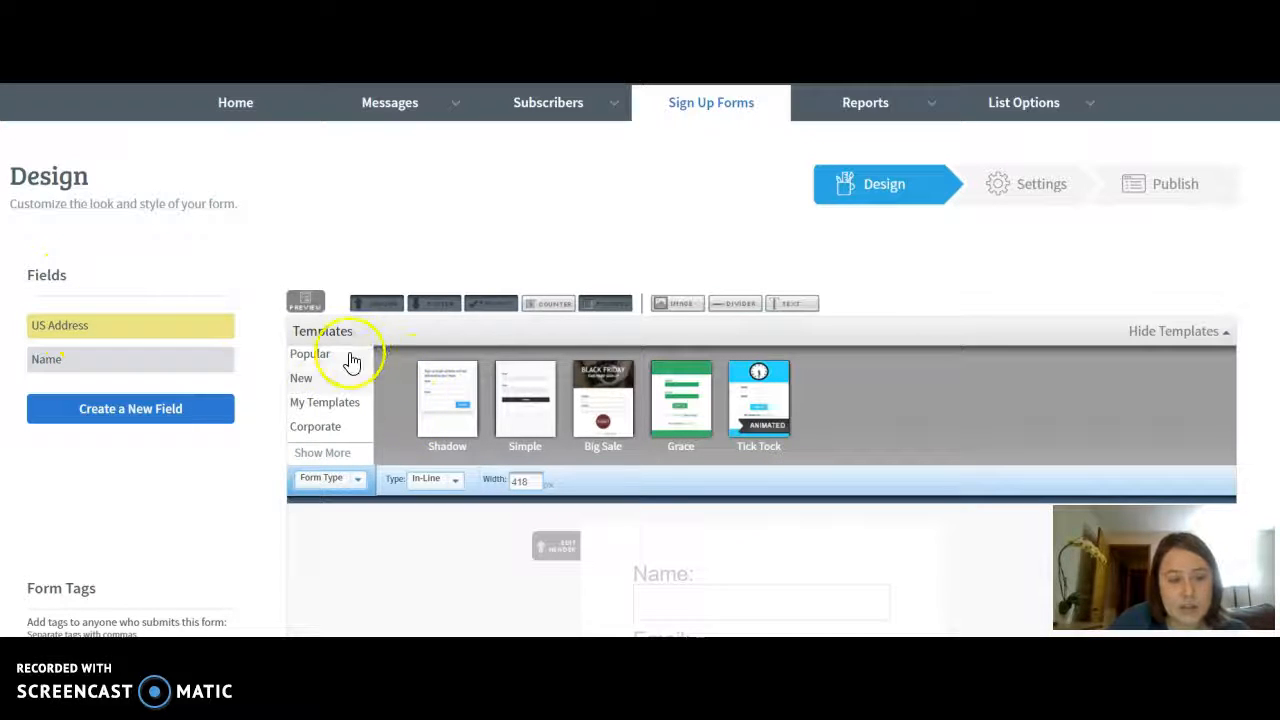
Browse the form templates and load the Pointer template with the Alert color scheme.
{"action": "left_click", "coordinate": [335, 376]}
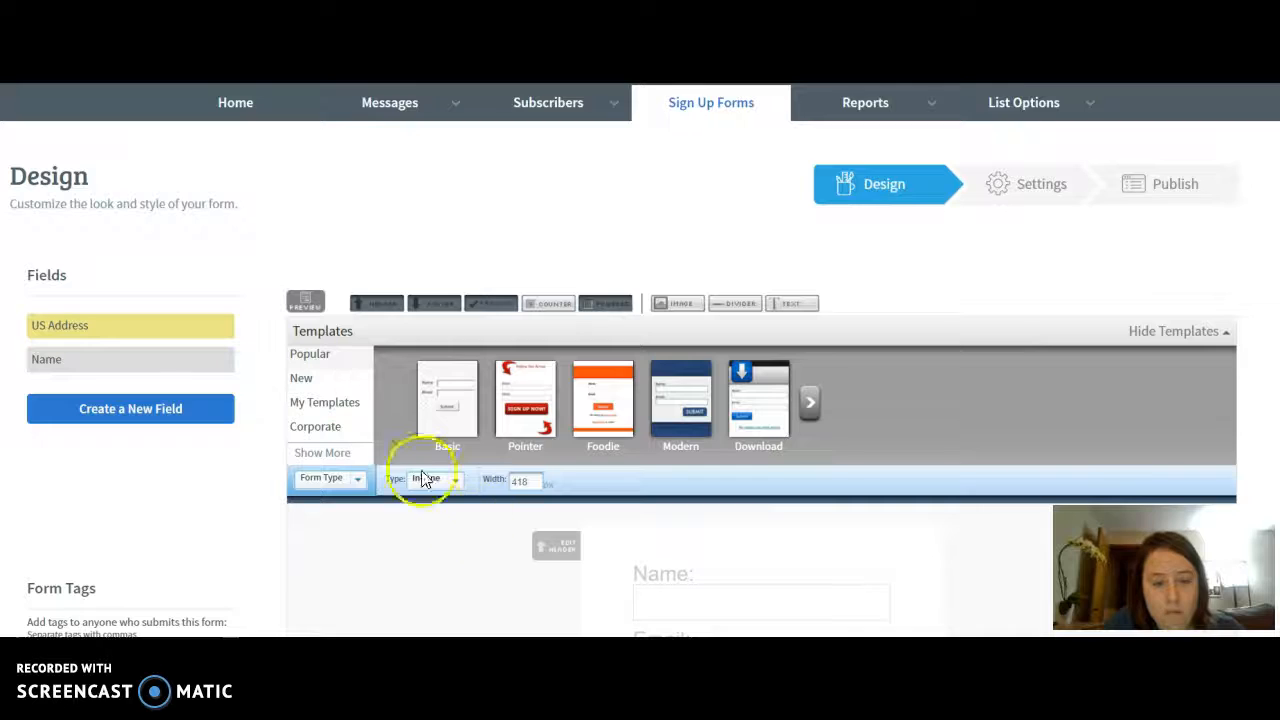
{"action": "left_click", "coordinate": [530, 430]}
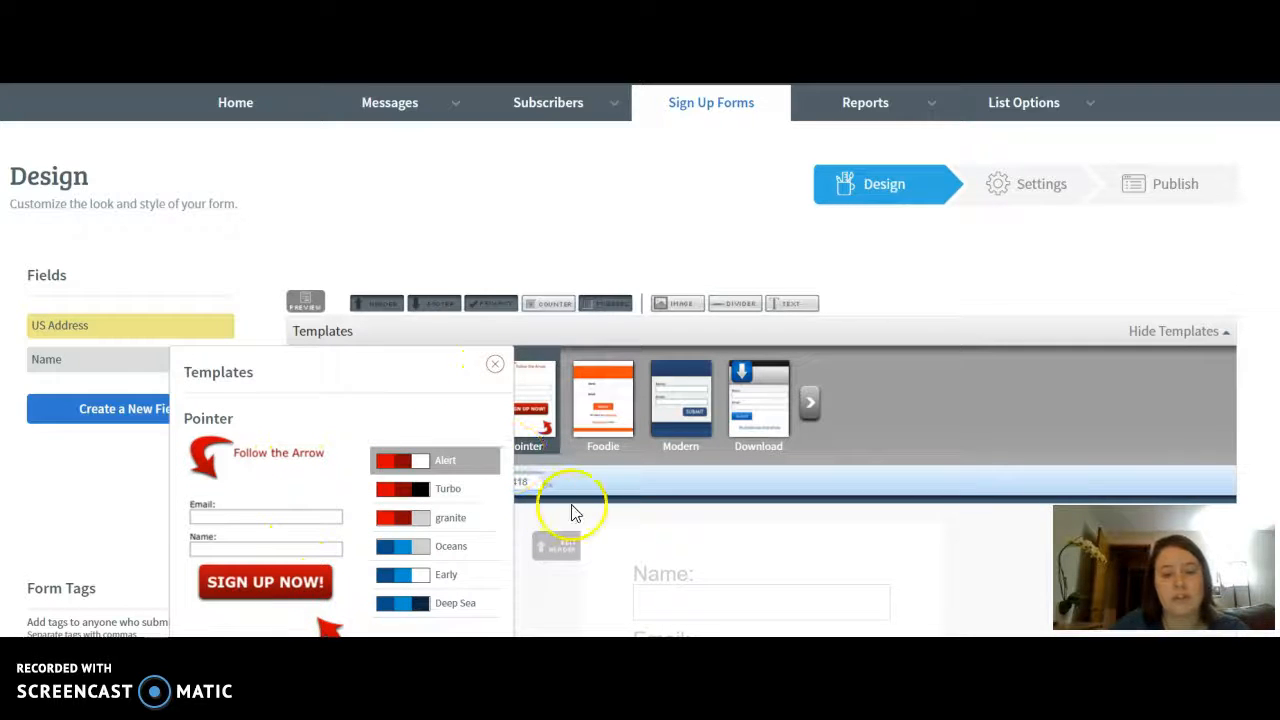
{"action": "scroll", "coordinate": [639, 479], "scroll_direction": "down", "scroll_amount": 3}
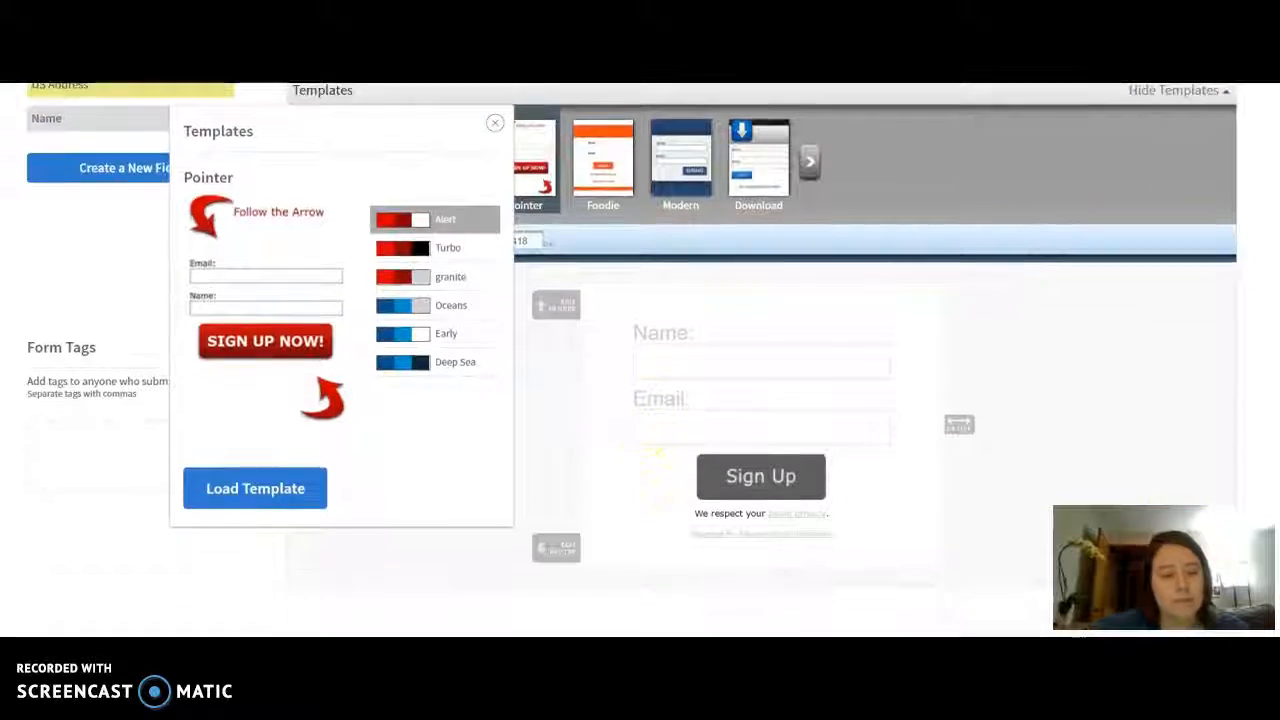
{"action": "left_click", "coordinate": [254, 488]}
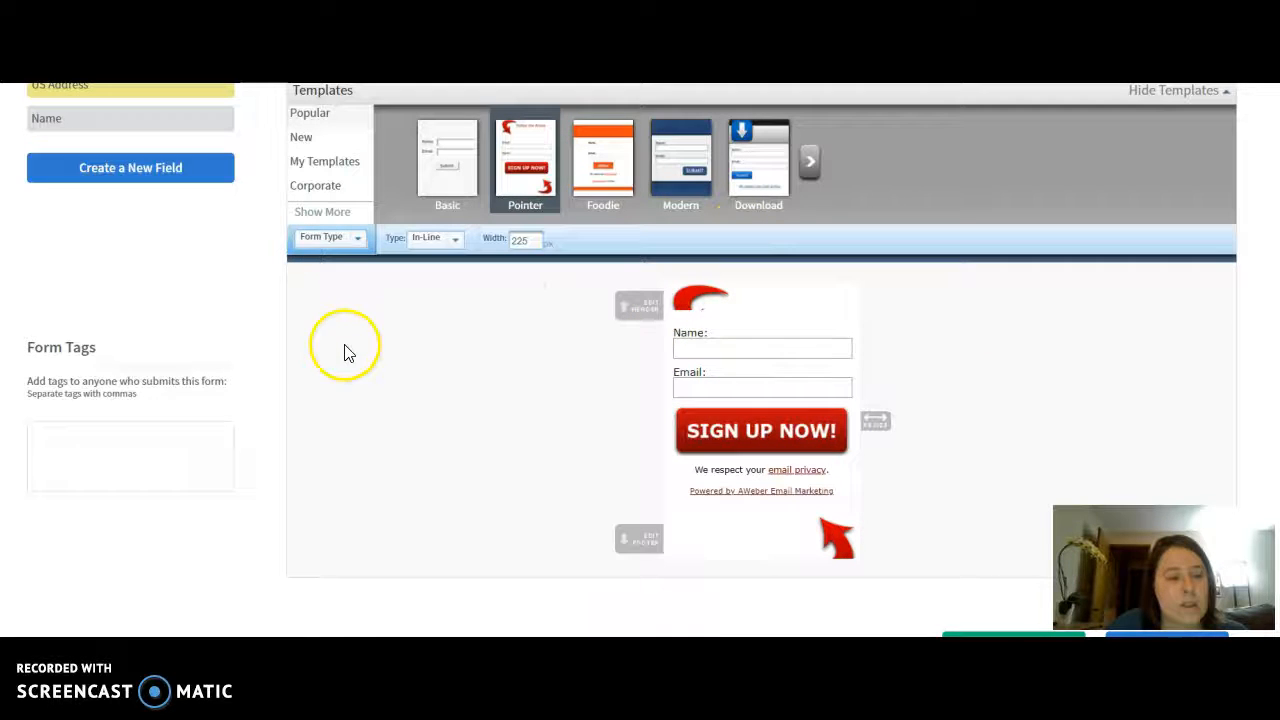
Create a new custom field named "Phone Number" on the form and save it.
{"action": "left_click", "coordinate": [176, 176]}
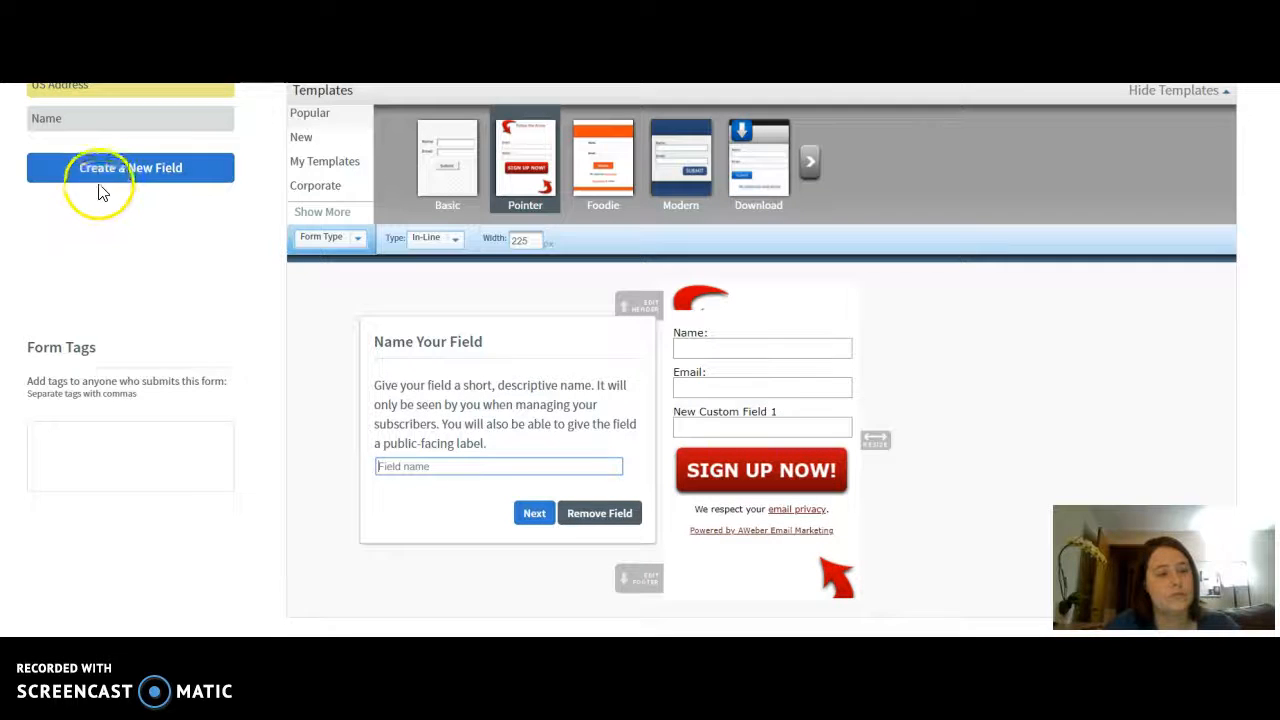
{"action": "left_click", "coordinate": [470, 466]}
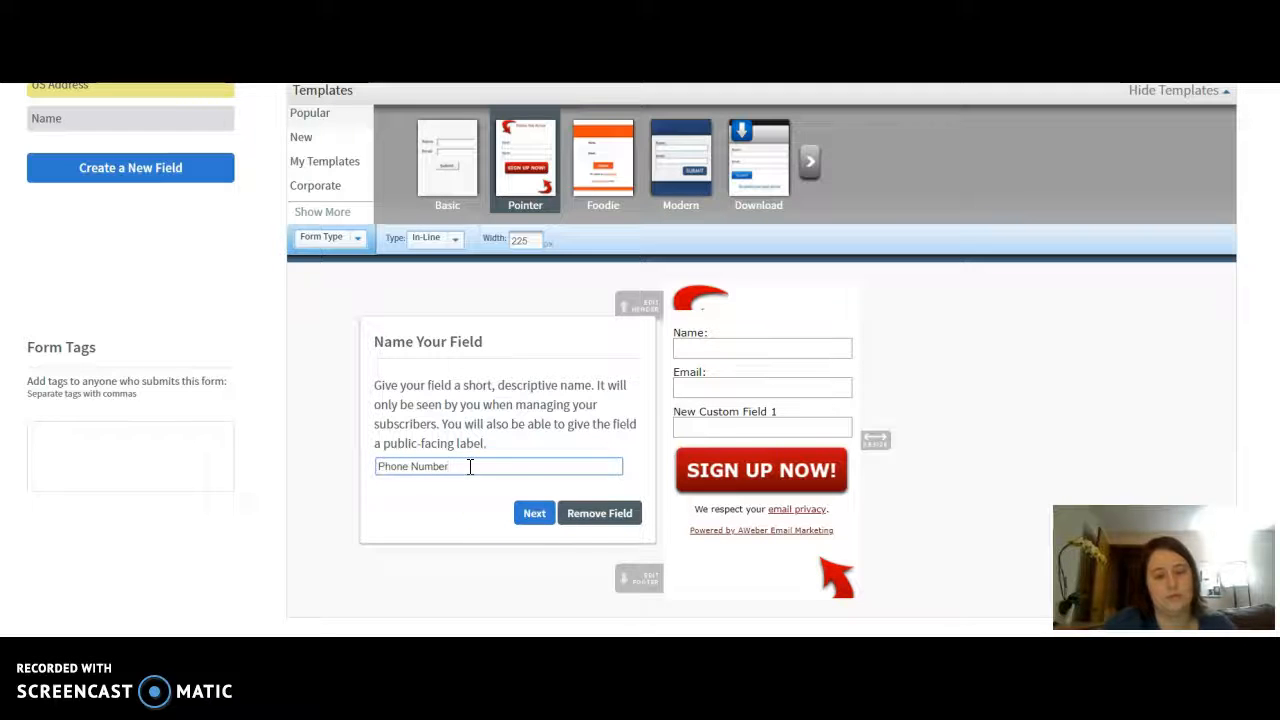
{"action": "left_click", "coordinate": [538, 513]}
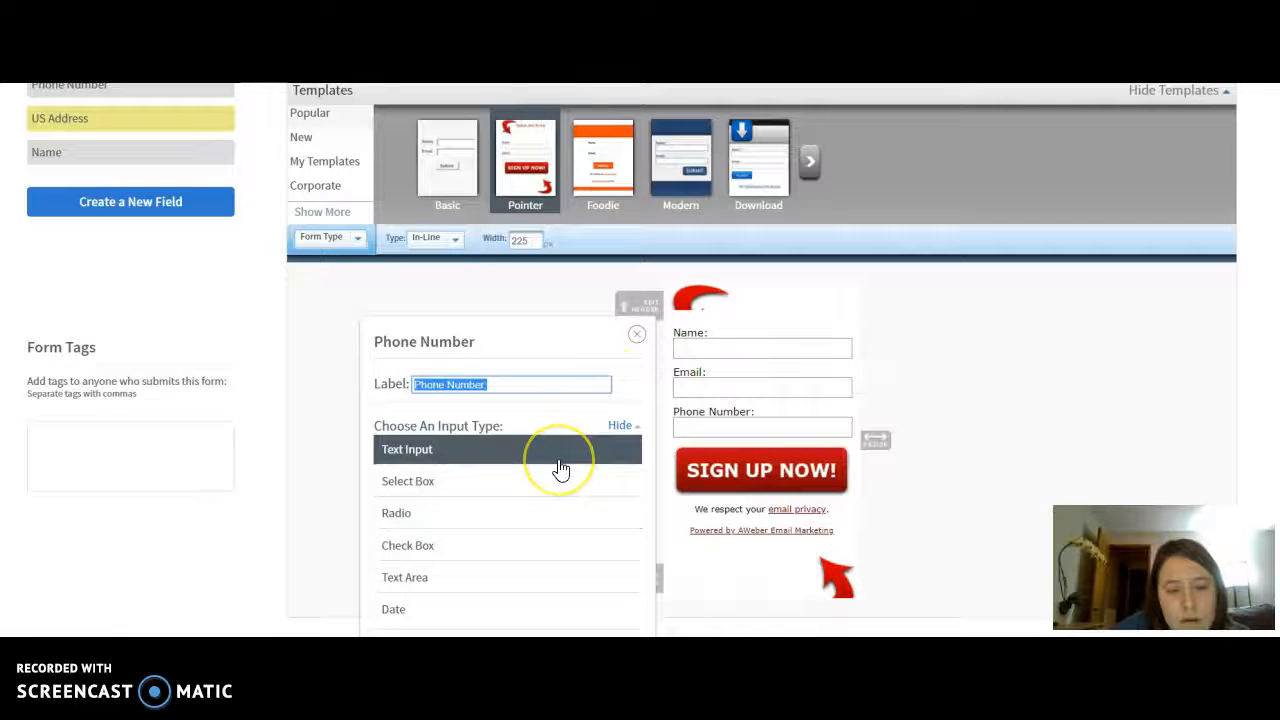
{"action": "scroll", "coordinate": [560, 470], "scroll_direction": "down", "scroll_amount": 2}
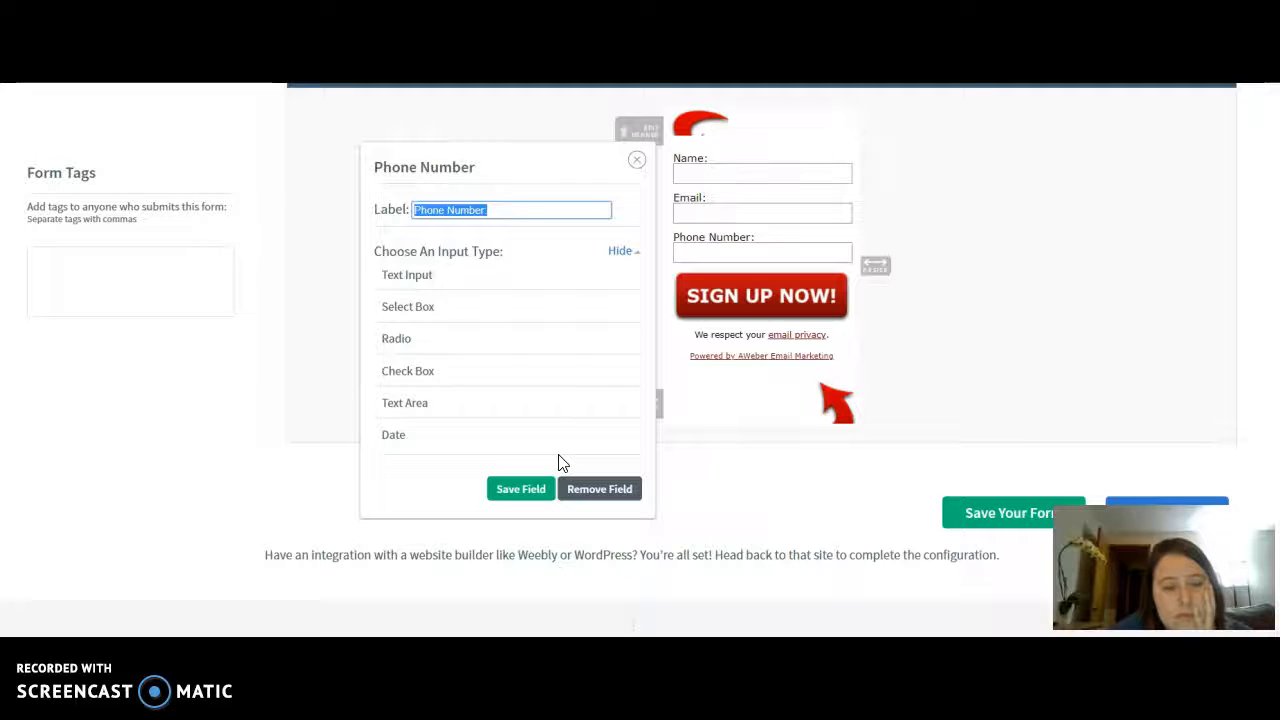
{"action": "left_click", "coordinate": [537, 486]}
{"action": "left_click", "coordinate": [478, 287]}
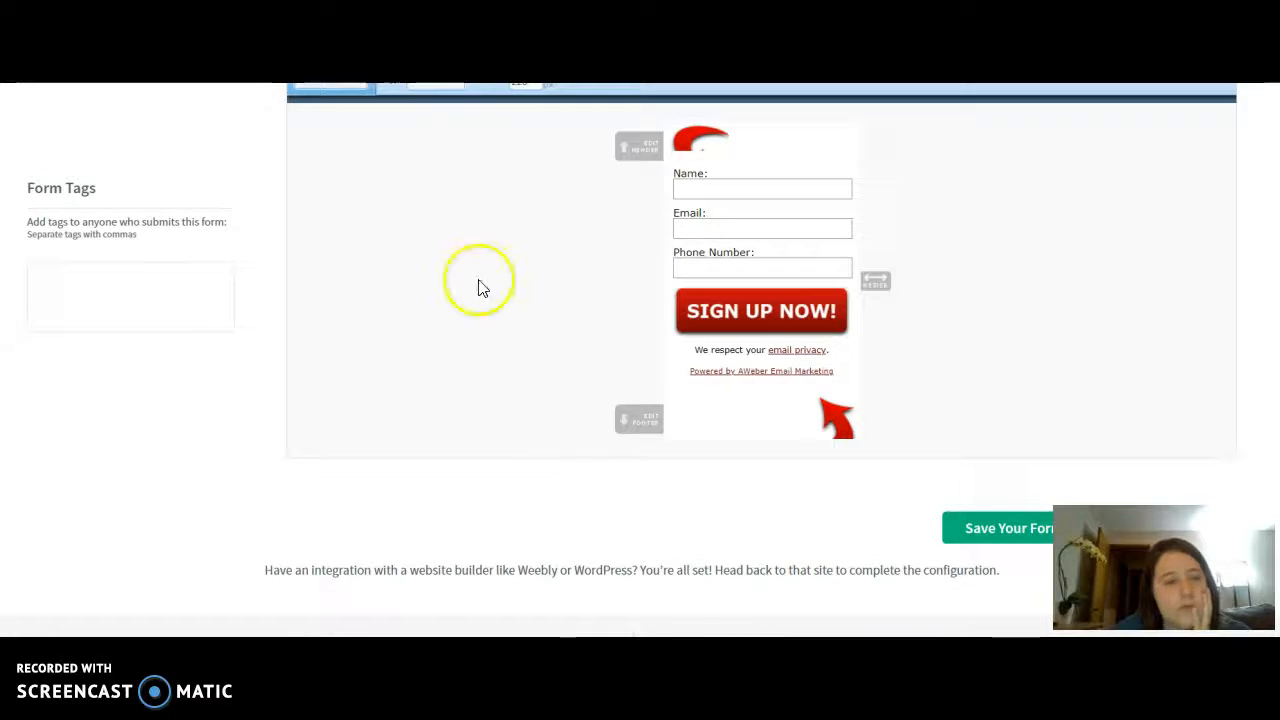
{"action": "scroll", "coordinate": [389, 251], "scroll_direction": "up", "scroll_amount": 3}
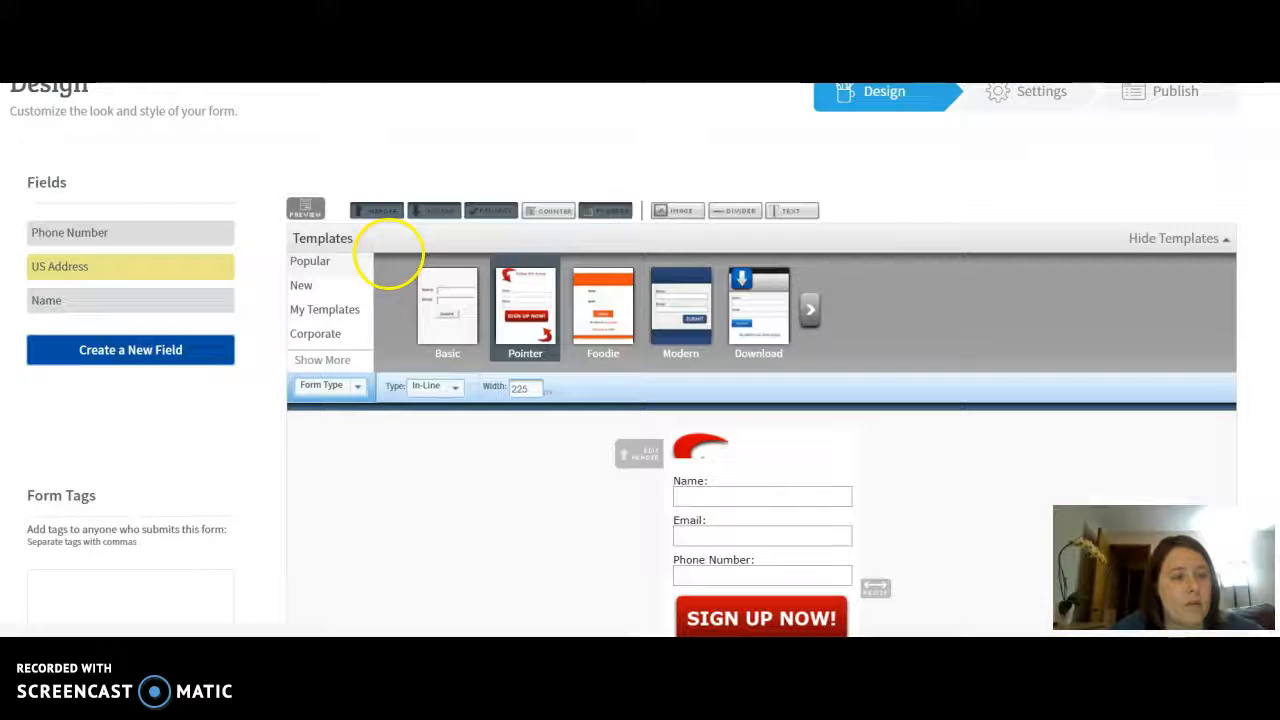
{"action": "left_click", "coordinate": [160, 252]}
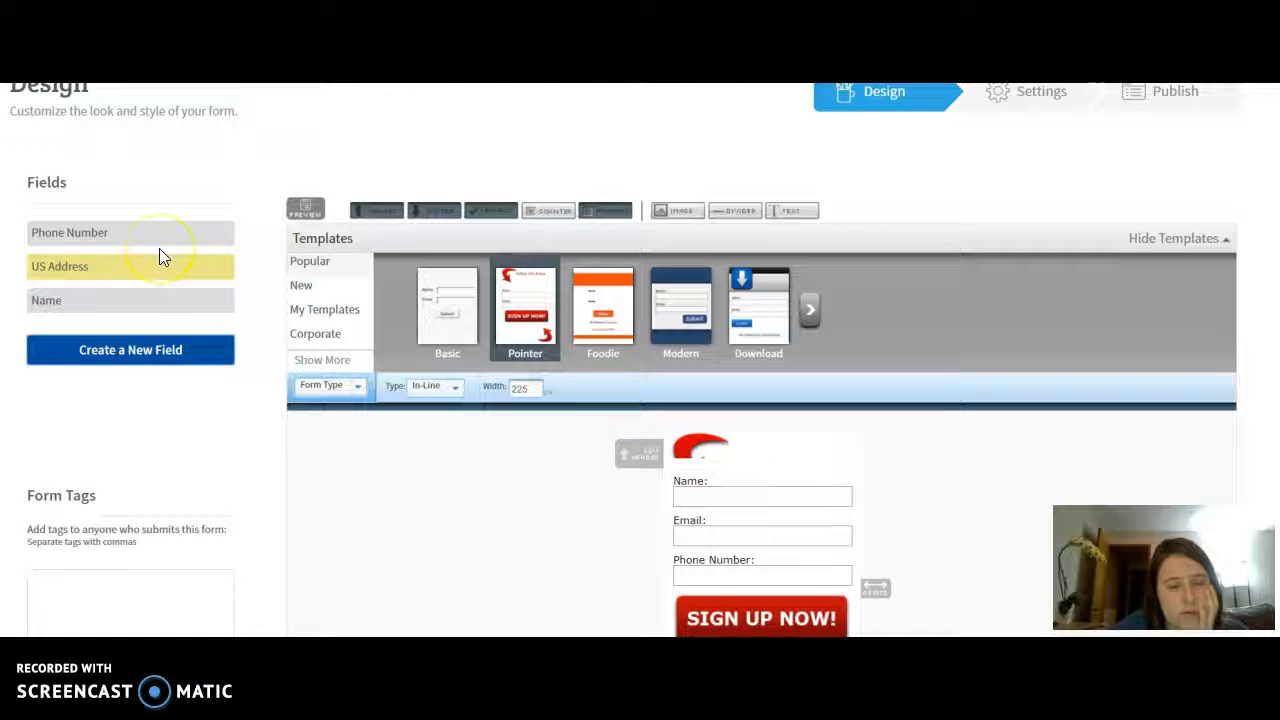
{"action": "left_click", "coordinate": [149, 357]}
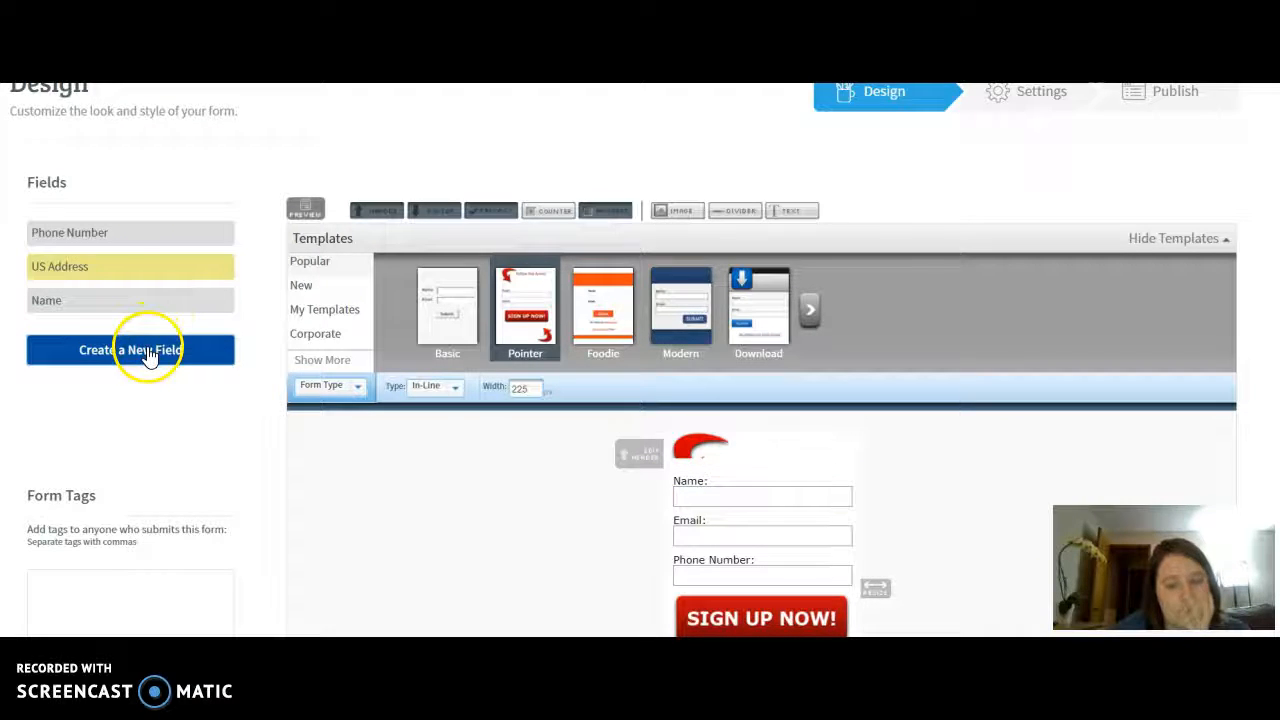
{"action": "left_click", "coordinate": [527, 545]}
Save the sign-up form design.
{"action": "scroll", "coordinate": [527, 525], "scroll_direction": "down", "scroll_amount": 1}
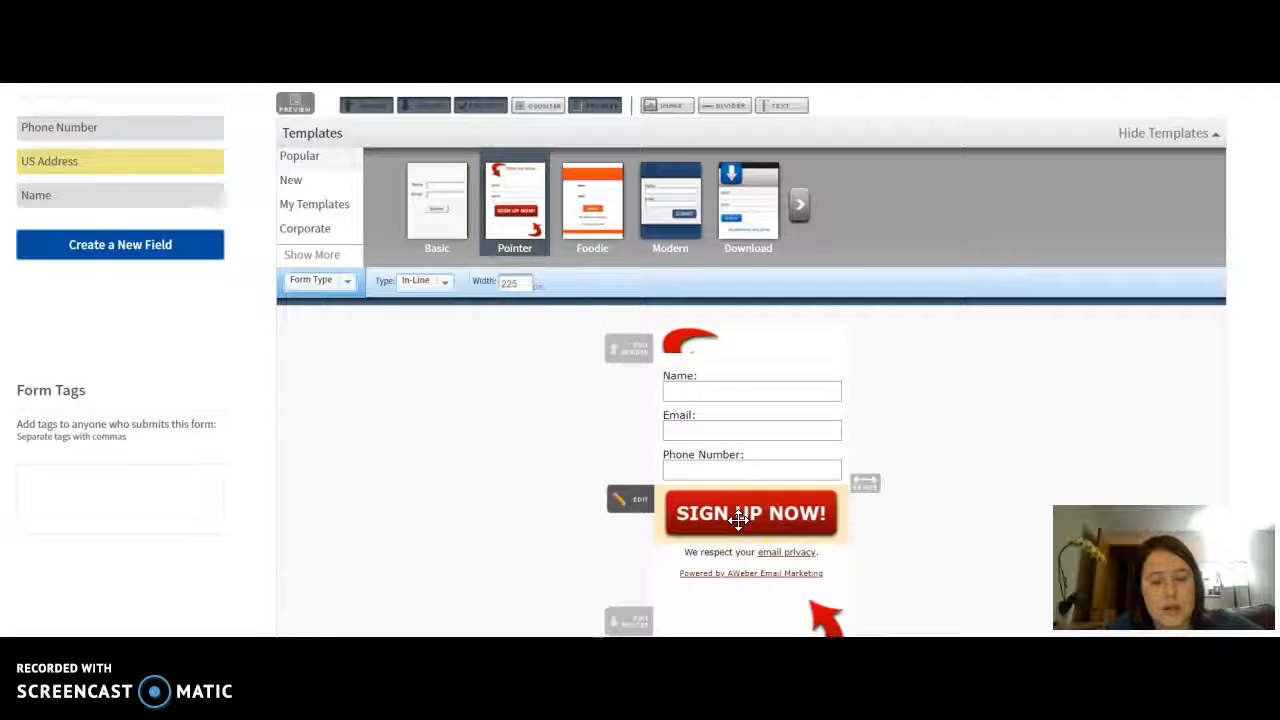
{"action": "scroll", "coordinate": [738, 518], "scroll_direction": "down", "scroll_amount": 3}
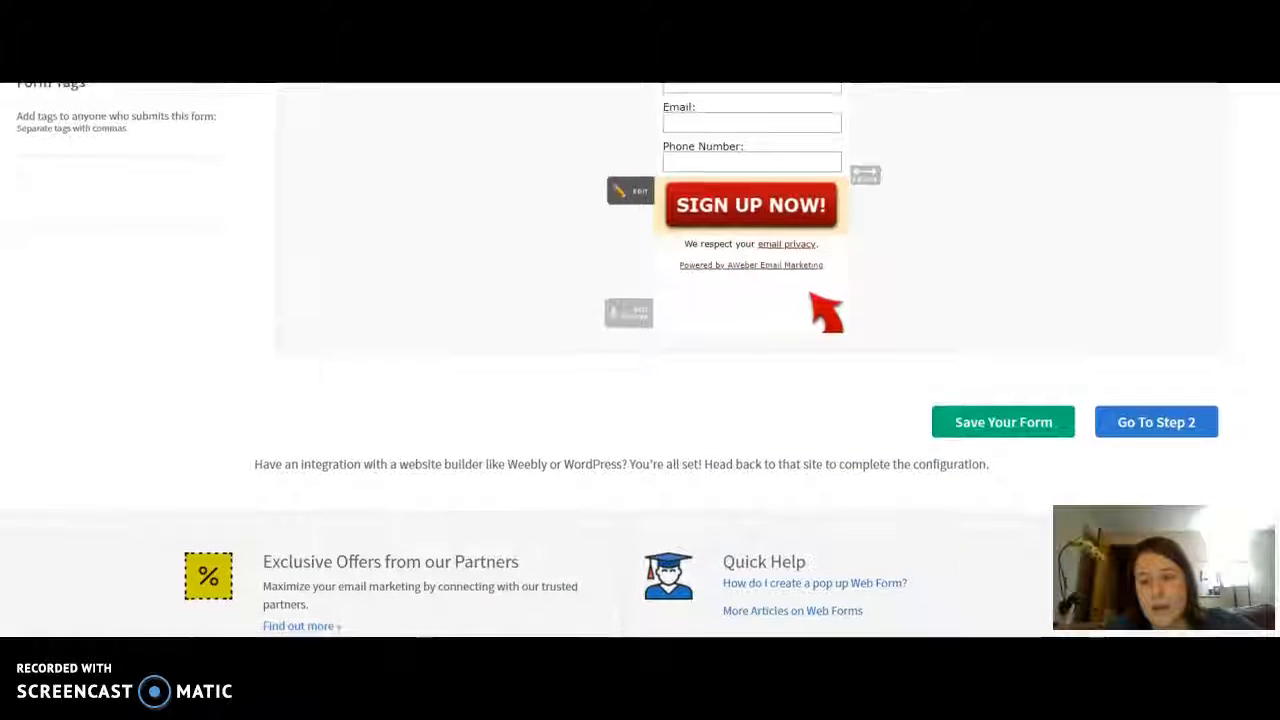
{"action": "left_click", "coordinate": [1044, 432]}
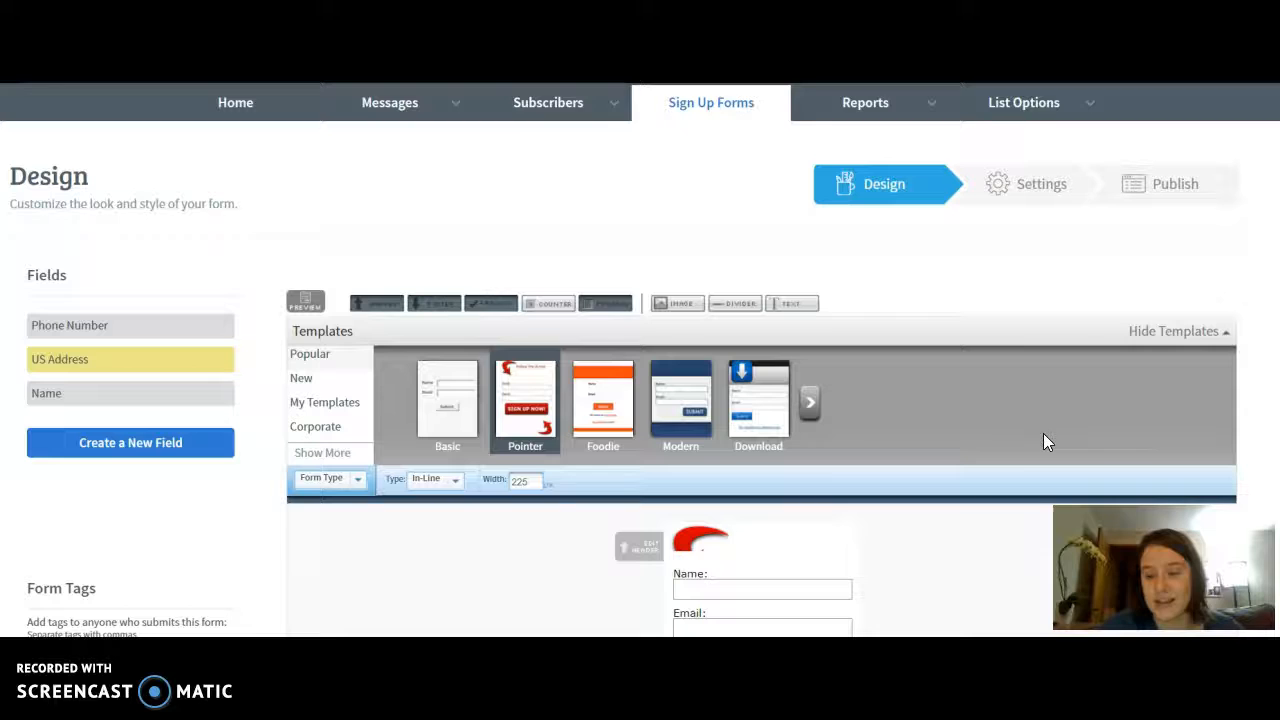
{"action": "scroll", "coordinate": [1043, 443], "scroll_direction": "down", "scroll_amount": 3}
{"action": "scroll", "coordinate": [760, 400], "scroll_direction": "down", "scroll_amount": 2}
{"action": "scroll", "coordinate": [760, 400], "scroll_direction": "up", "scroll_amount": 3}
{"action": "scroll", "coordinate": [760, 400], "scroll_direction": "down", "scroll_amount": 6}
{"action": "scroll", "coordinate": [640, 360], "scroll_direction": "down", "scroll_amount": 3}
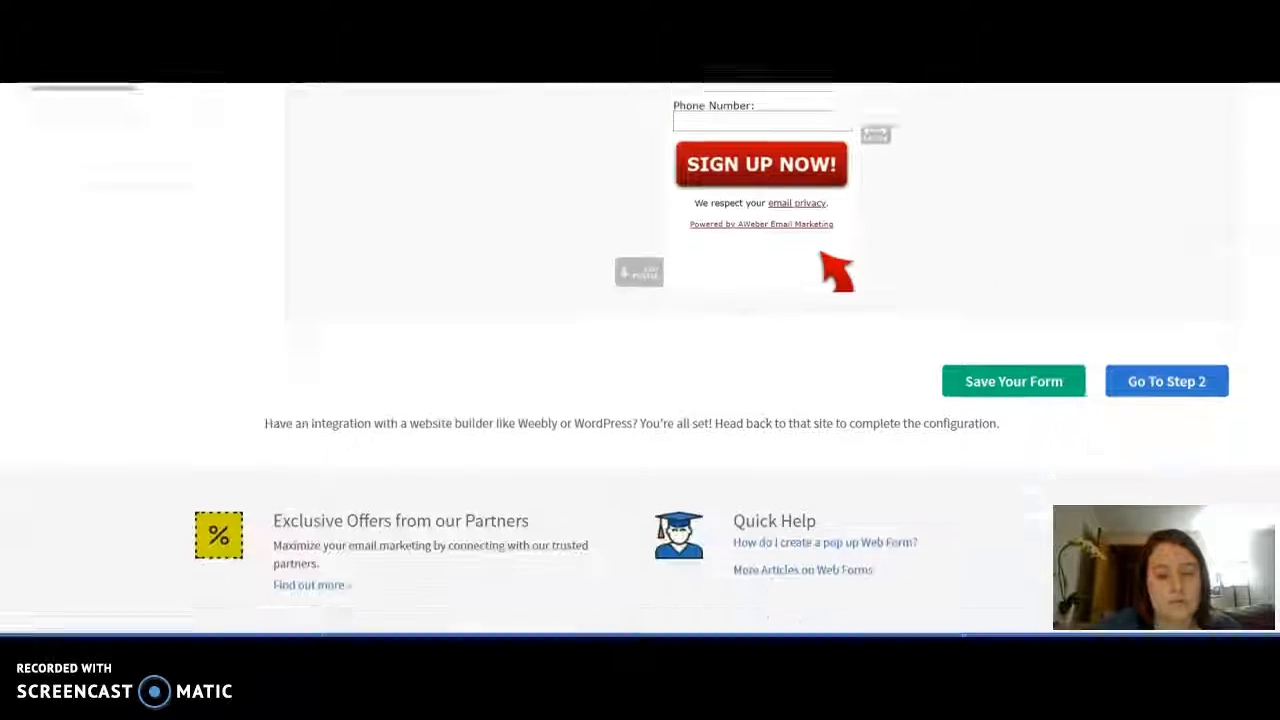
Add an image element to the form and look through the uploaded pictures in the image gallery.
{"action": "scroll", "coordinate": [640, 360], "scroll_direction": "up", "scroll_amount": 4}
{"action": "scroll", "coordinate": [760, 400], "scroll_direction": "up", "scroll_amount": 3}
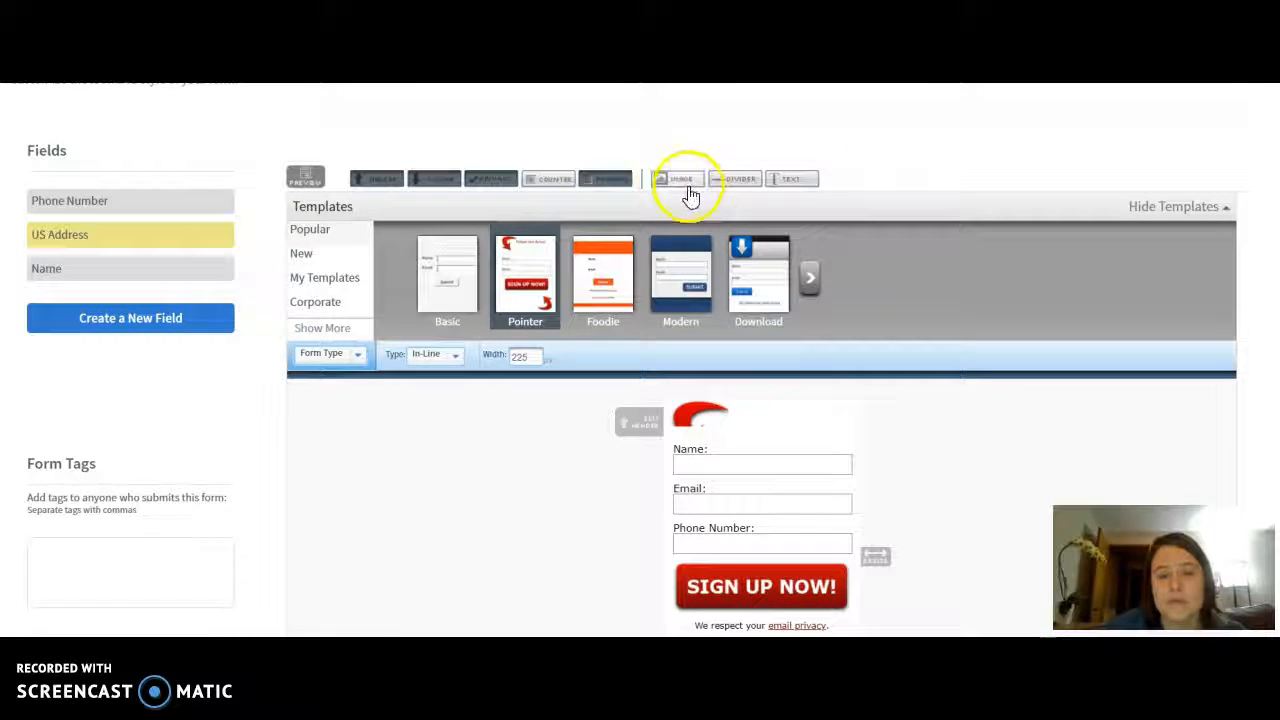
{"action": "left_click", "coordinate": [686, 190]}
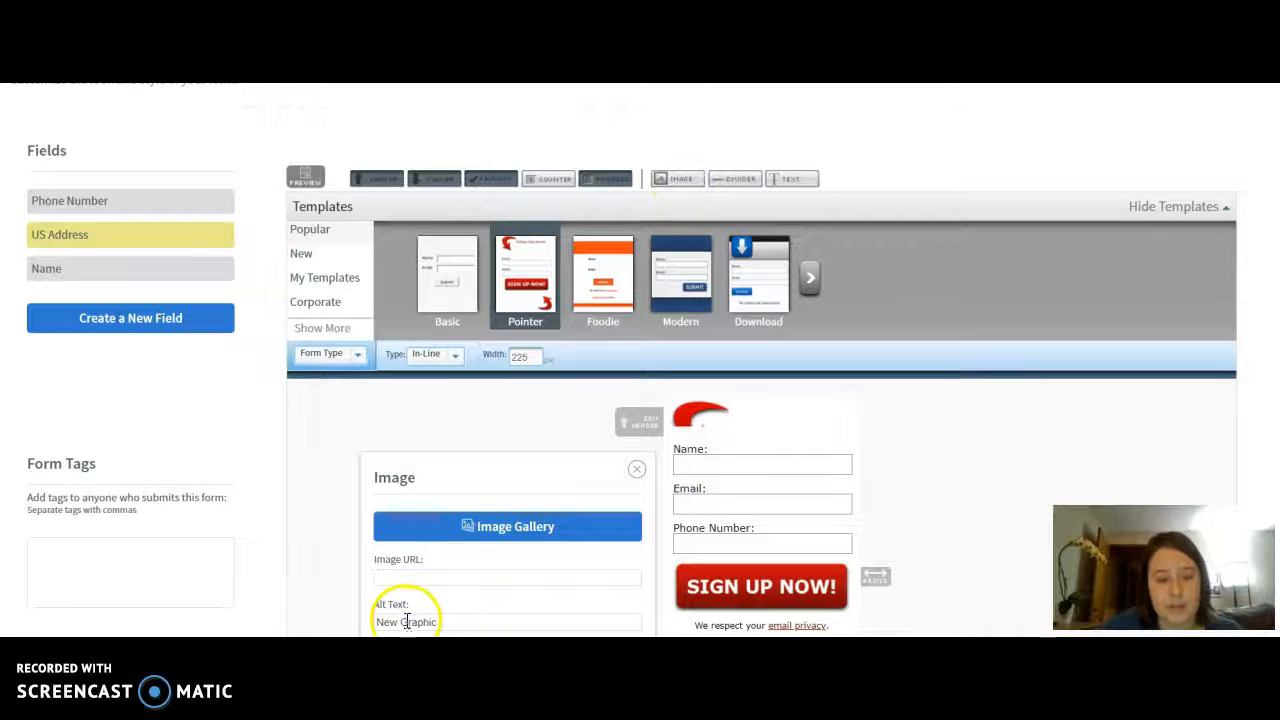
{"action": "left_click", "coordinate": [482, 532]}
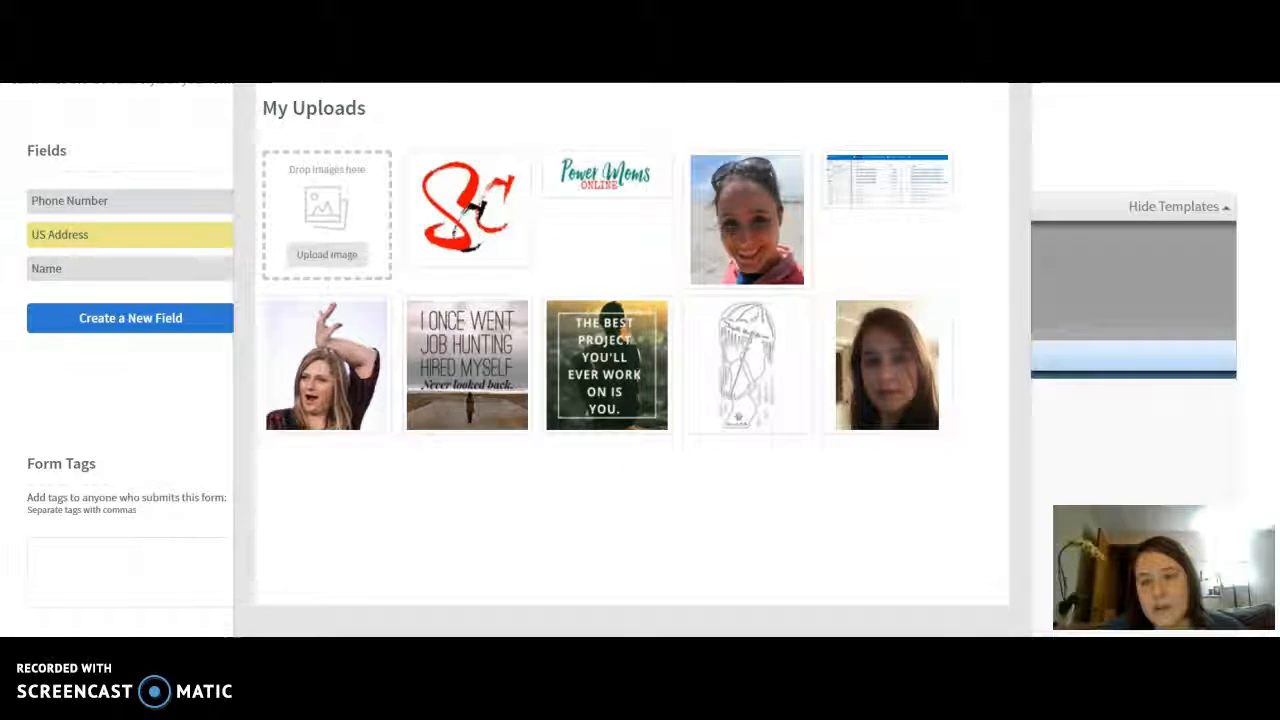
{"action": "left_click", "coordinate": [1014, 84]}
{"action": "scroll", "coordinate": [735, 405], "scroll_direction": "down", "scroll_amount": 1}
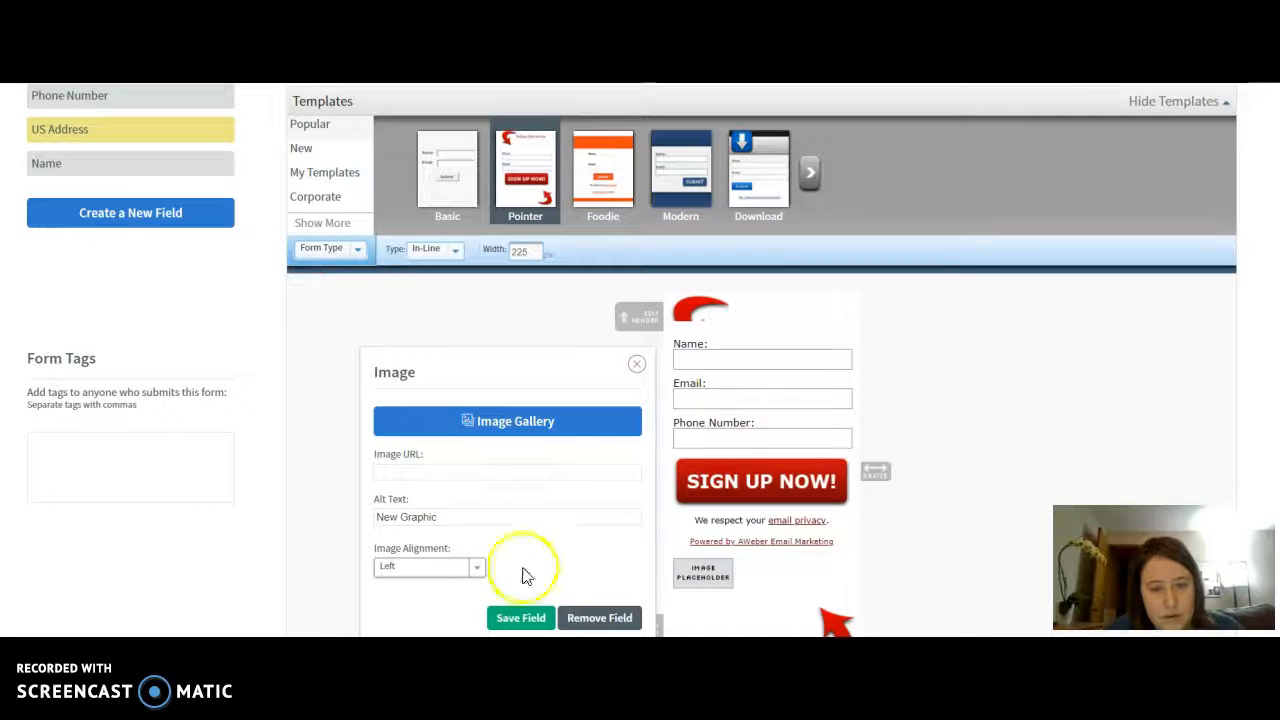
Upload the 20170714_195807-EFFECTS picture from the Downloads folder to the image gallery and insert it into the form.
{"action": "left_click", "coordinate": [569, 428]}
{"action": "left_click", "coordinate": [343, 250]}
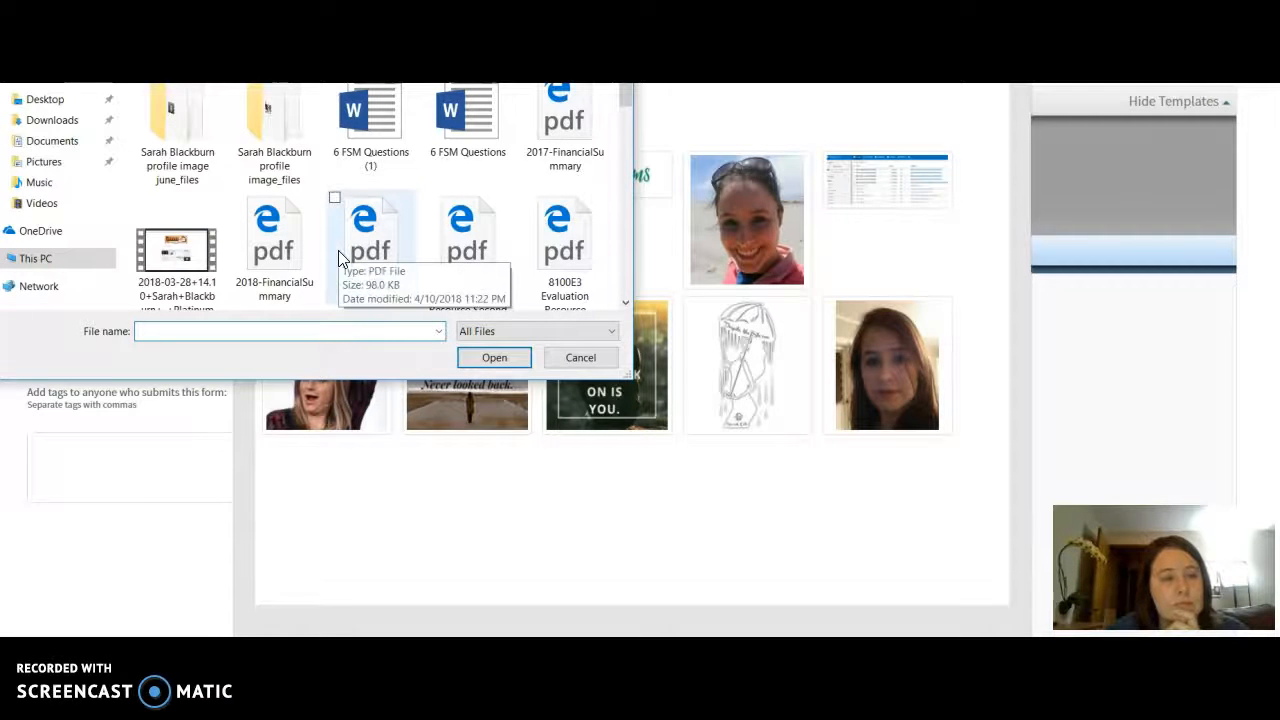
{"action": "left_click", "coordinate": [67, 124]}
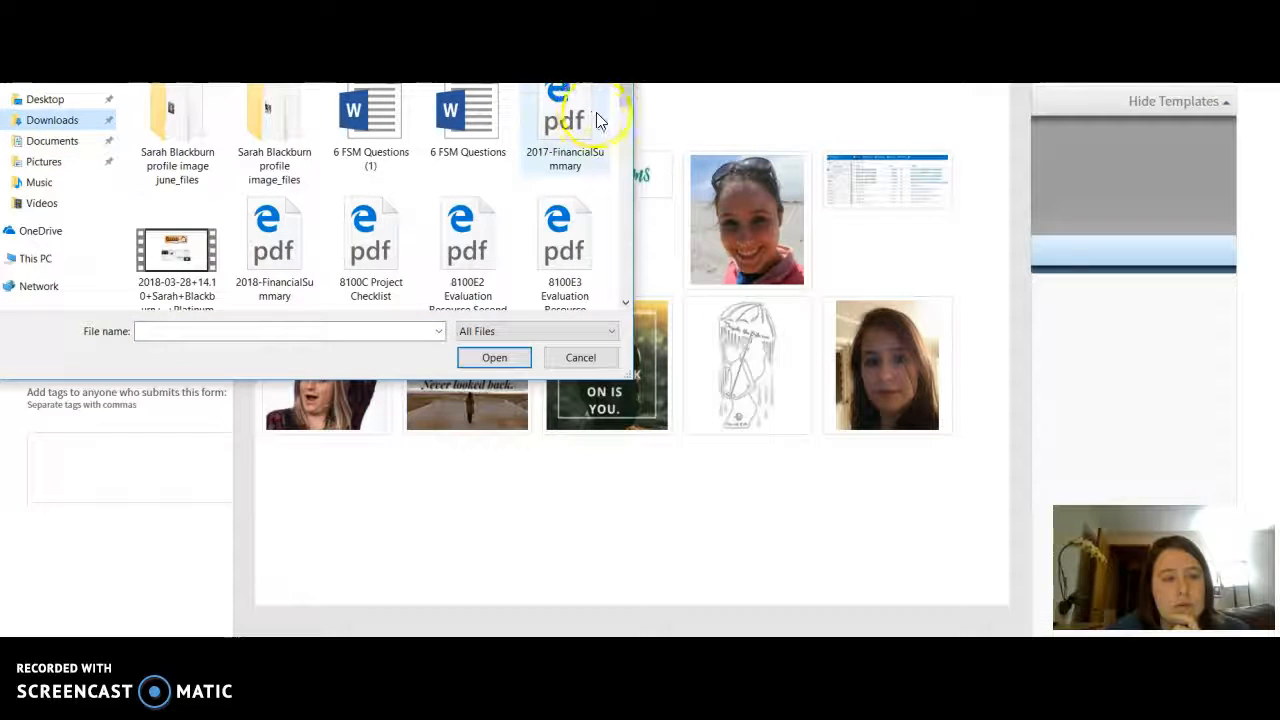
{"action": "left_click", "coordinate": [52, 128]}
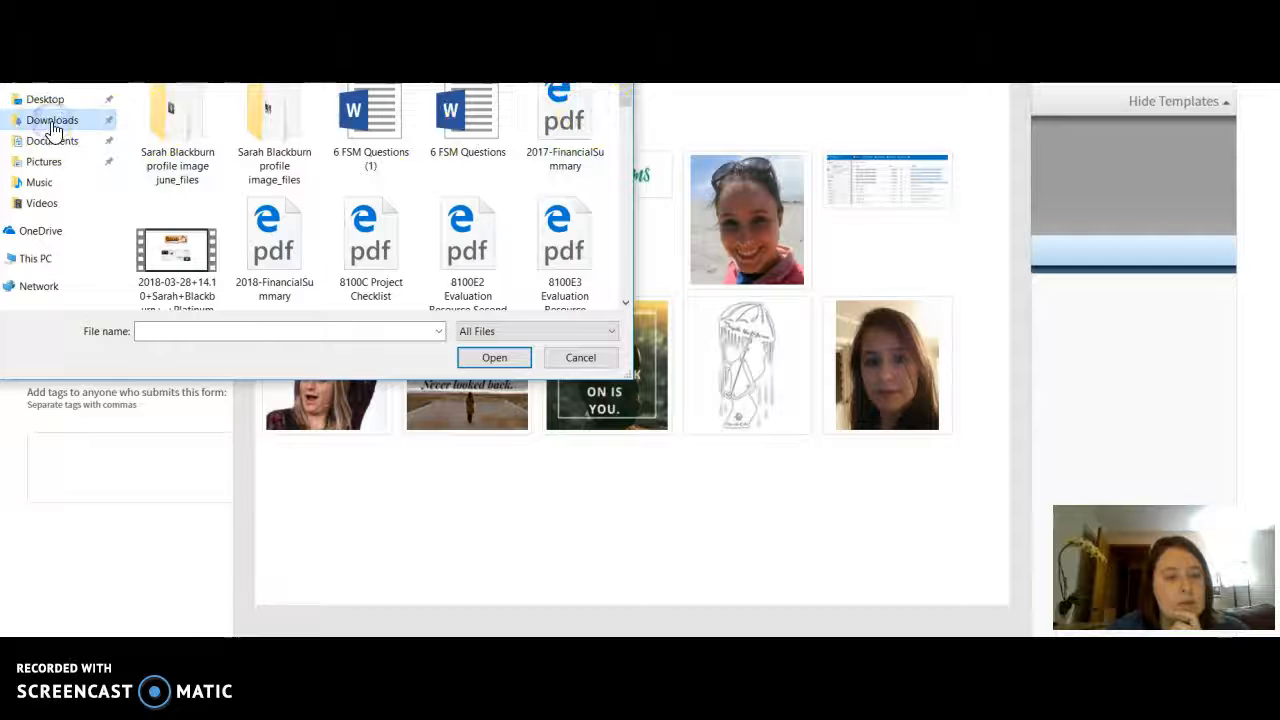
{"action": "left_click", "coordinate": [630, 105]}
{"action": "left_click_drag", "start_coordinate": [630, 105], "coordinate": [622, 147]}
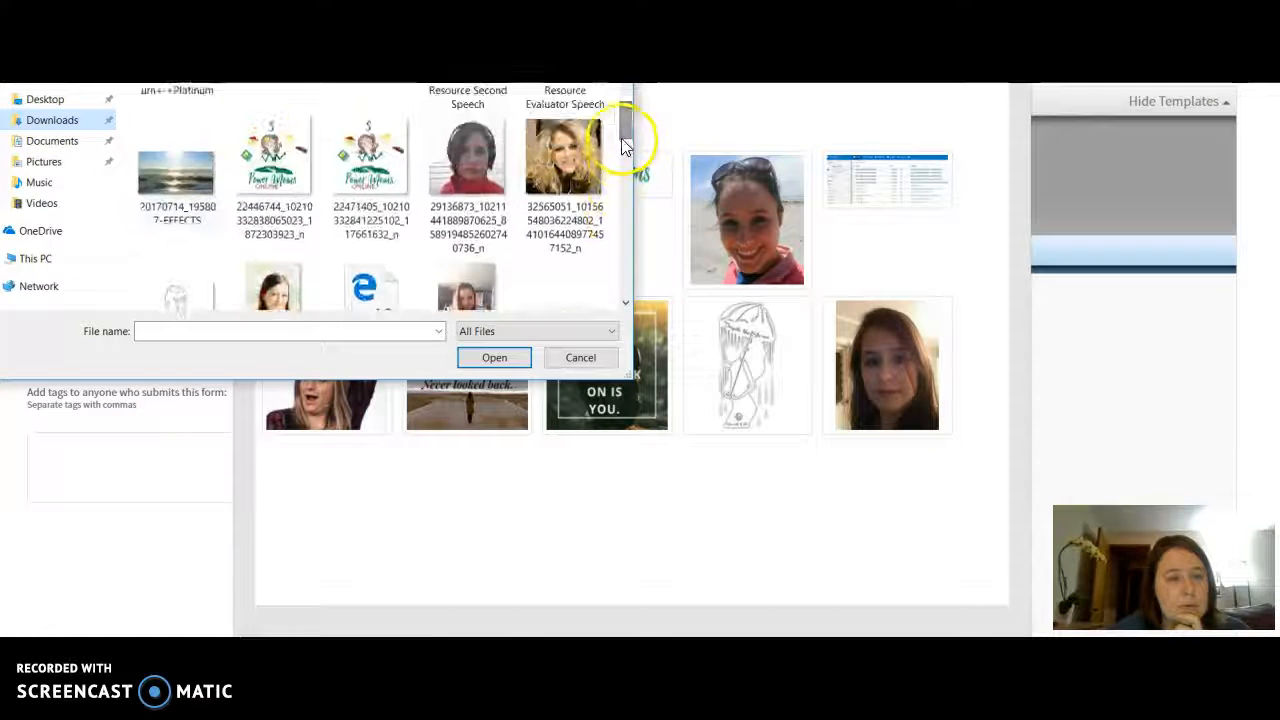
{"action": "double_click", "coordinate": [180, 172]}
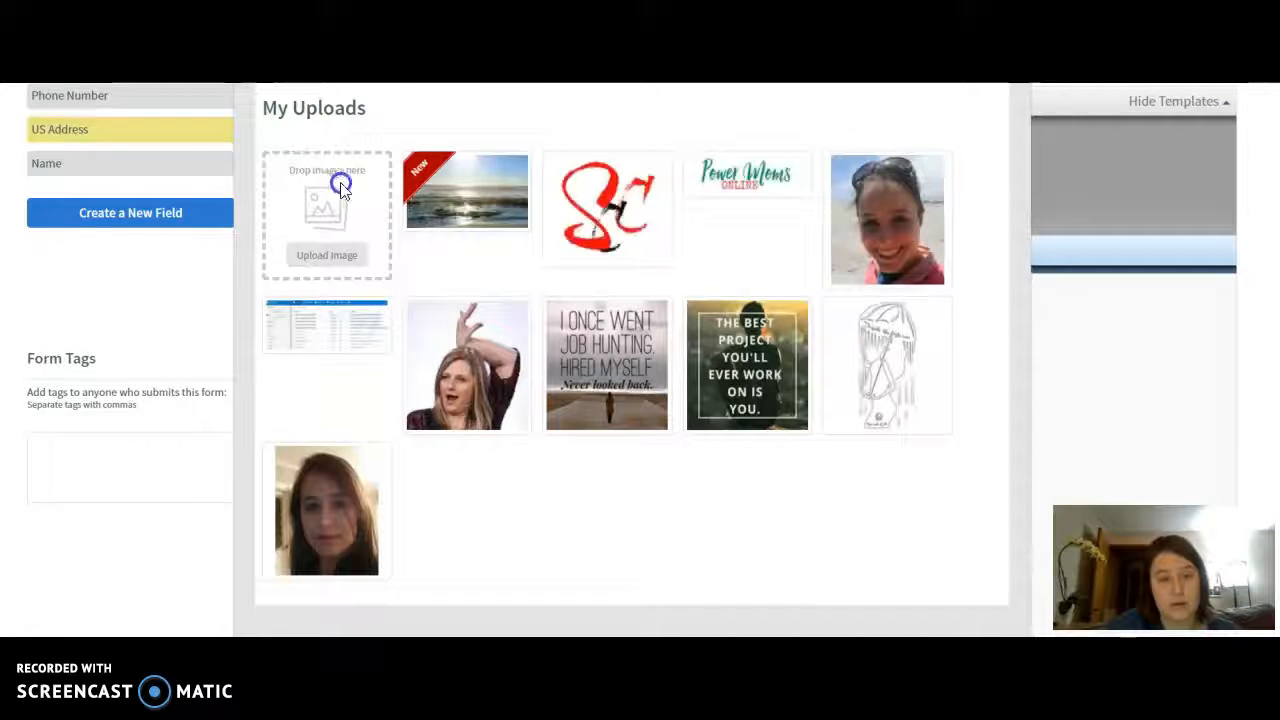
{"action": "left_click", "coordinate": [465, 203]}
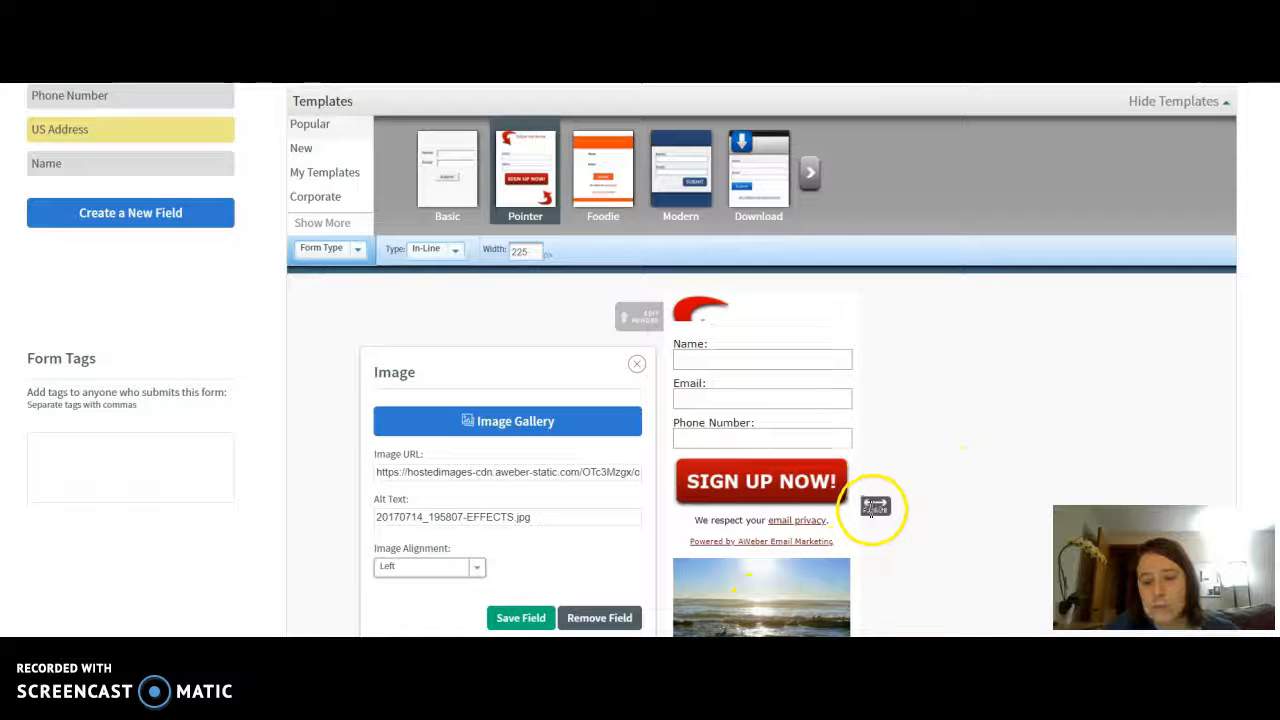
Widen the sign-up form by resizing its right edge outward.
{"action": "left_click_drag", "start_coordinate": [877, 508], "coordinate": [1050, 468]}
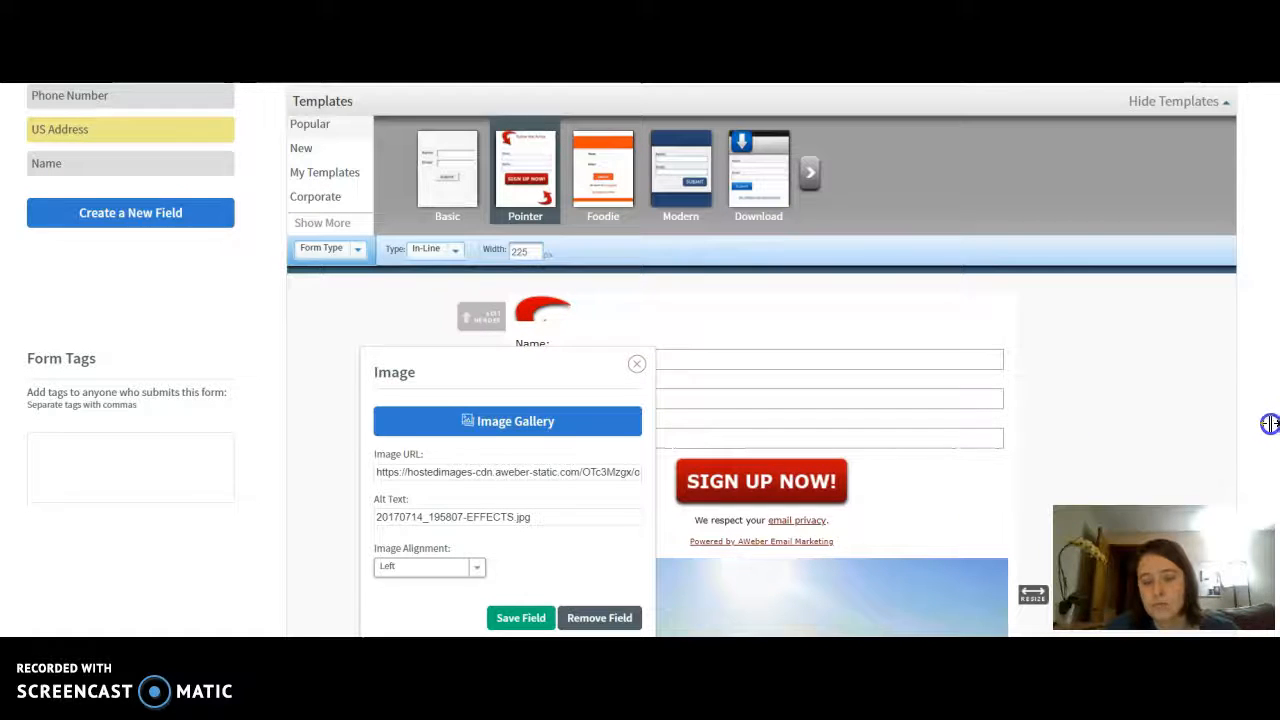
{"action": "left_click_drag", "start_coordinate": [1272, 424], "coordinate": [1168, 448]}
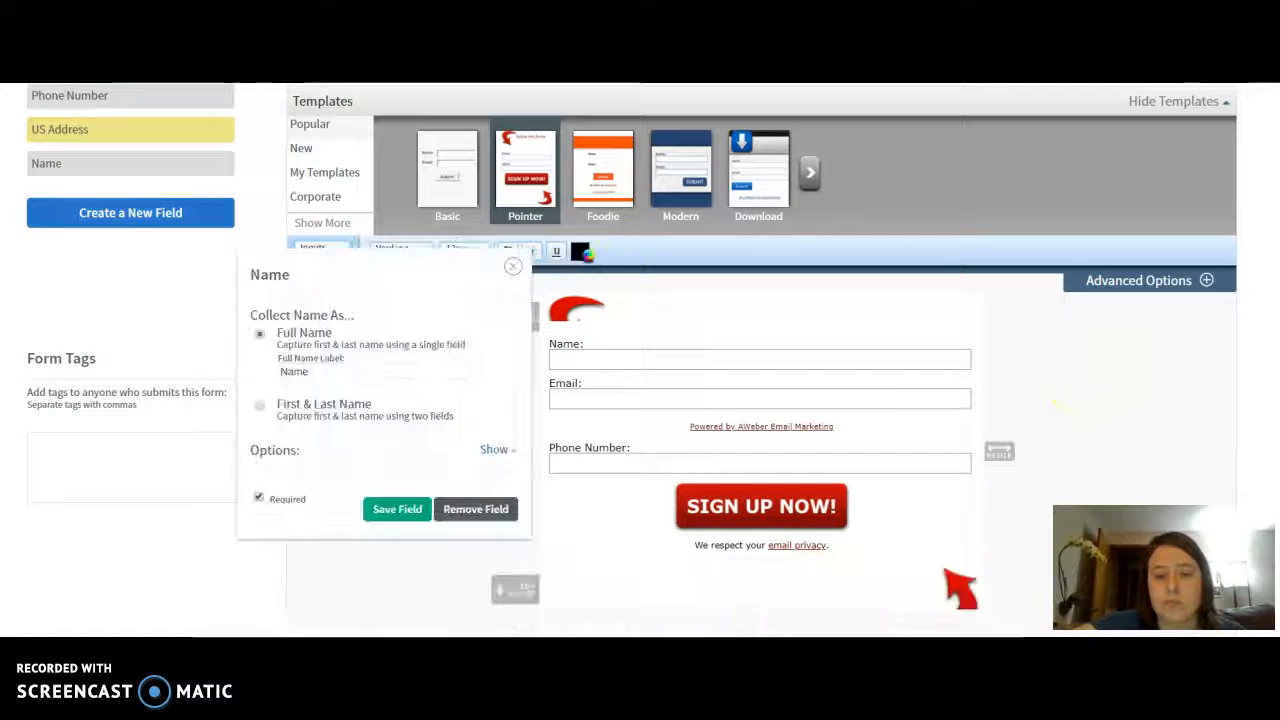
{"action": "scroll", "coordinate": [760, 400], "scroll_direction": "up", "scroll_amount": 2}
{"action": "scroll", "coordinate": [760, 400], "scroll_direction": "down", "scroll_amount": 2}
Move the Name field below the Email field and start the form's header text with "Find".
{"action": "left_click", "coordinate": [577, 312]}
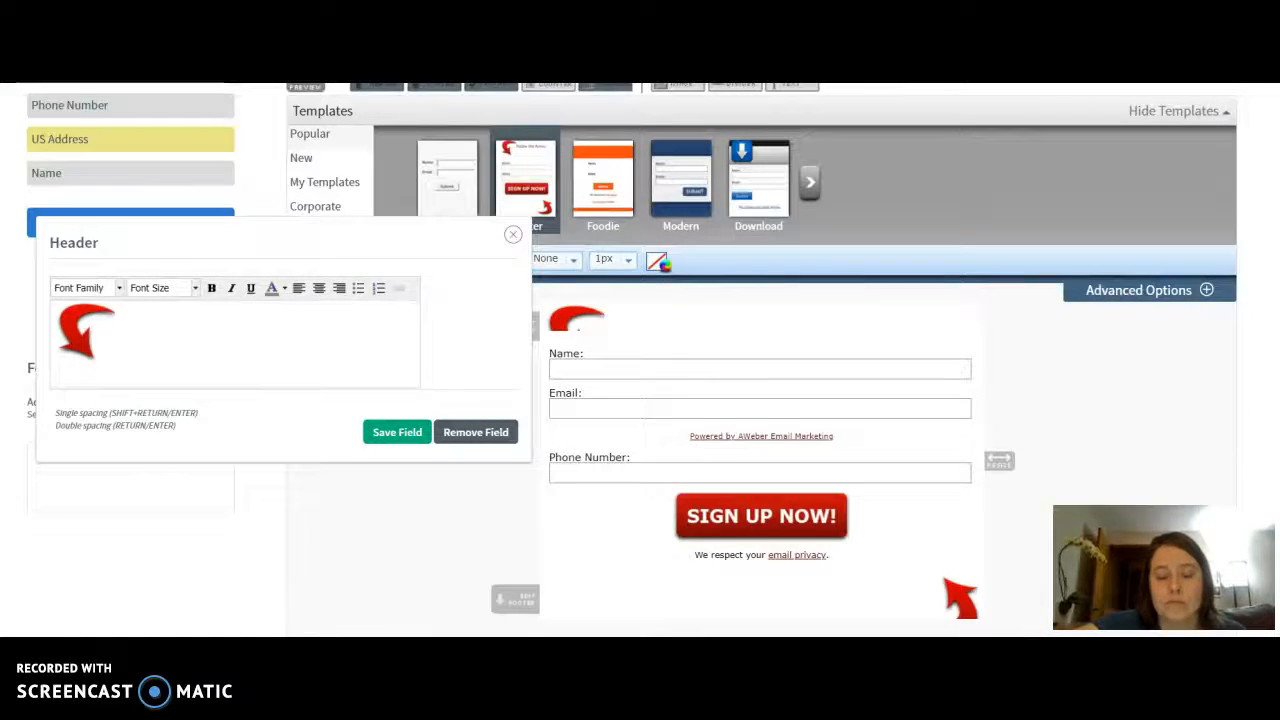
{"action": "left_click_drag", "start_coordinate": [640, 366], "coordinate": [640, 466]}
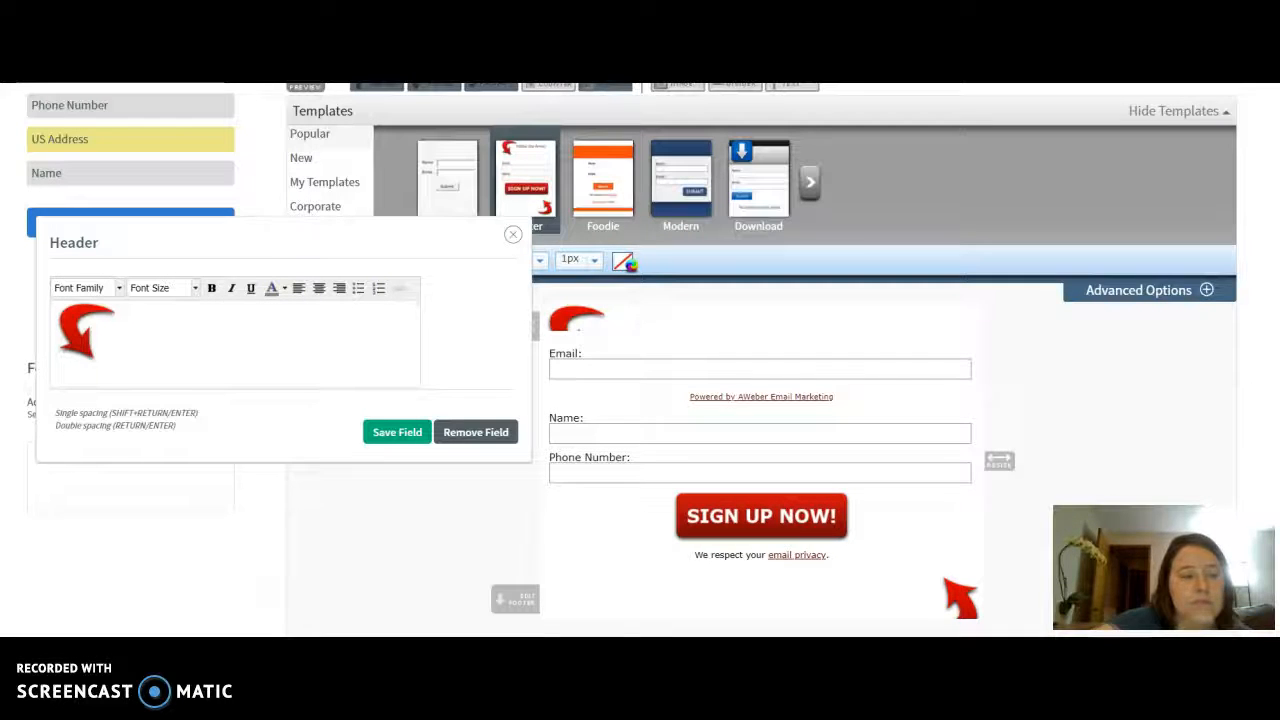
{"action": "left_click", "coordinate": [122, 319]}
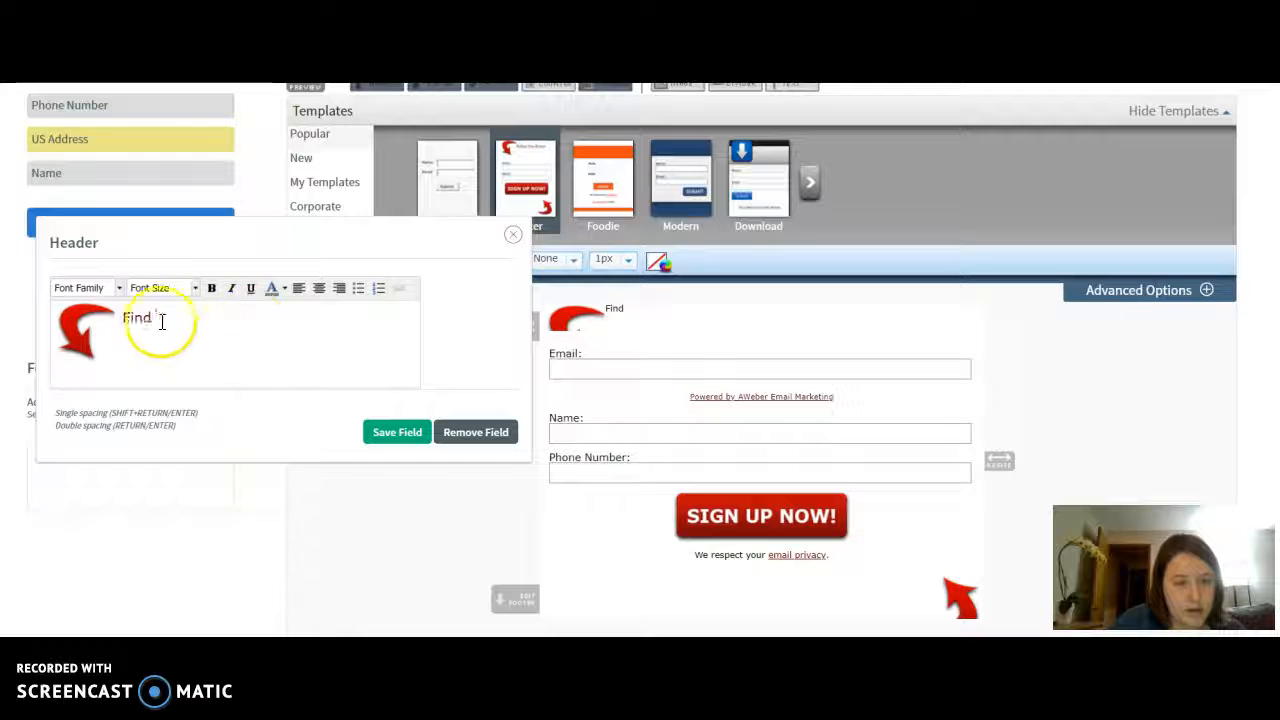
Color the header word "Find" yellow.
{"action": "left_click_drag", "start_coordinate": [127, 317], "coordinate": [180, 334]}
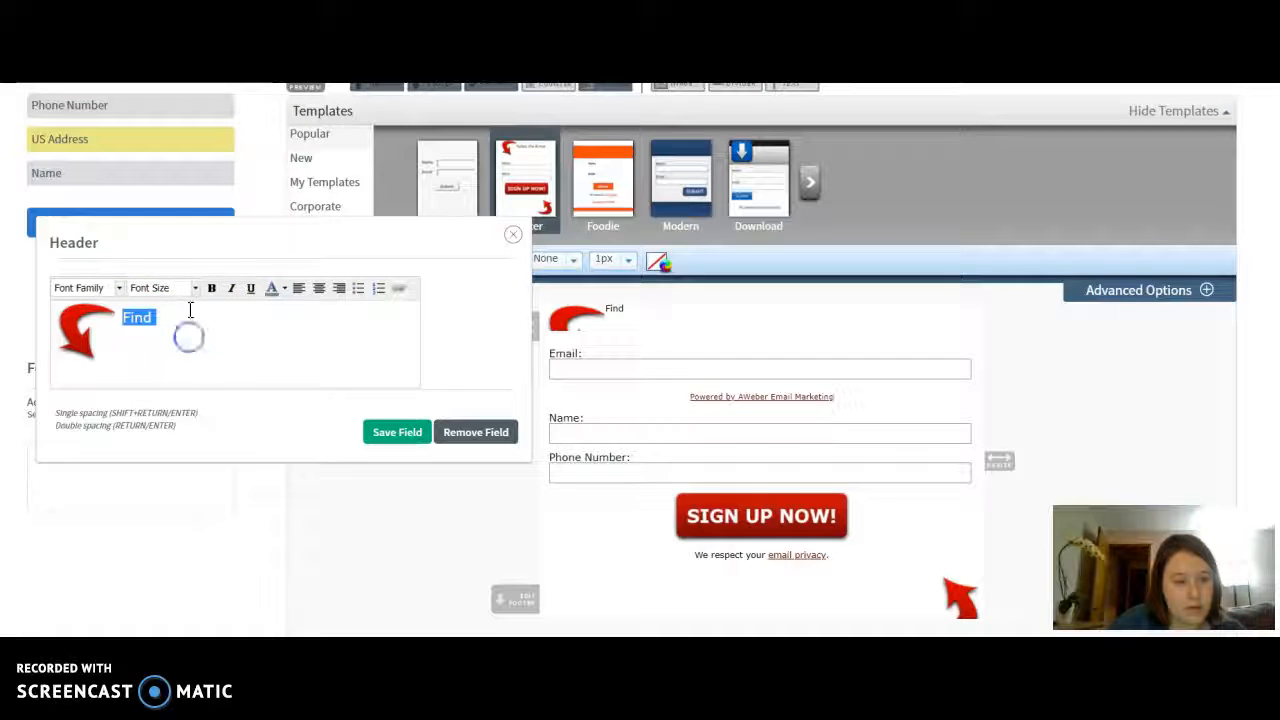
{"action": "left_click", "coordinate": [276, 289]}
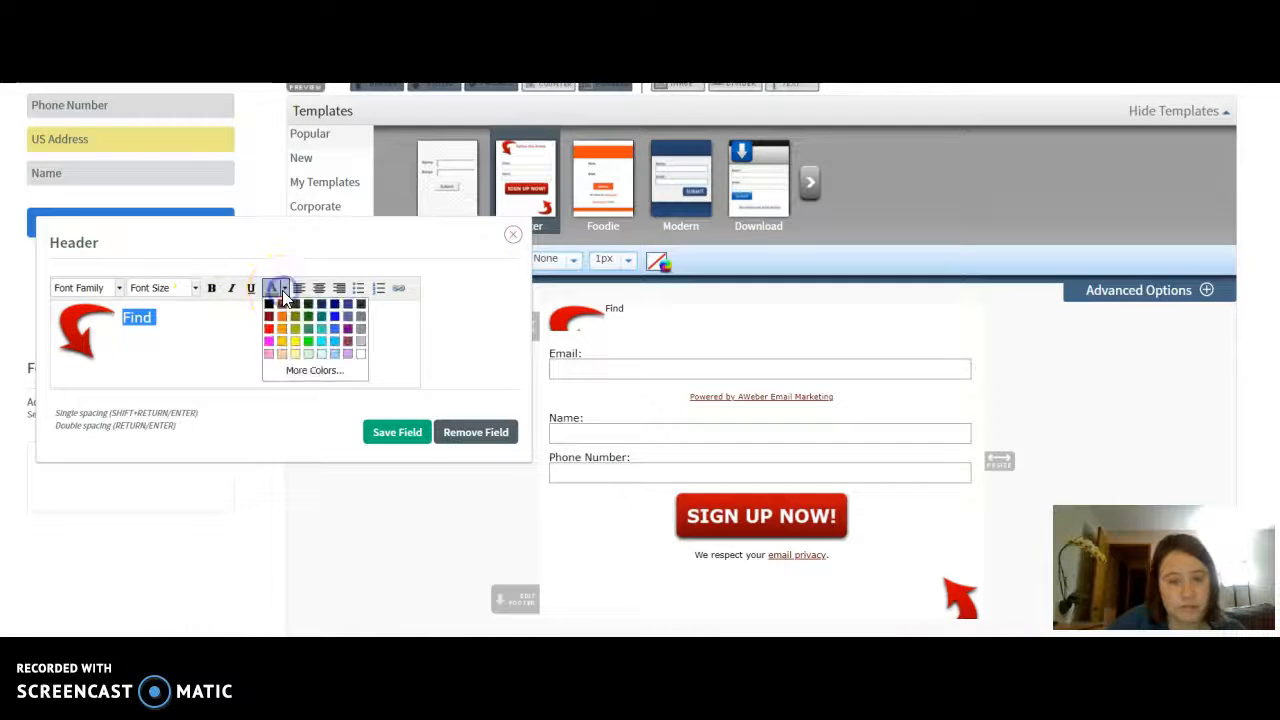
{"action": "left_click", "coordinate": [294, 341]}
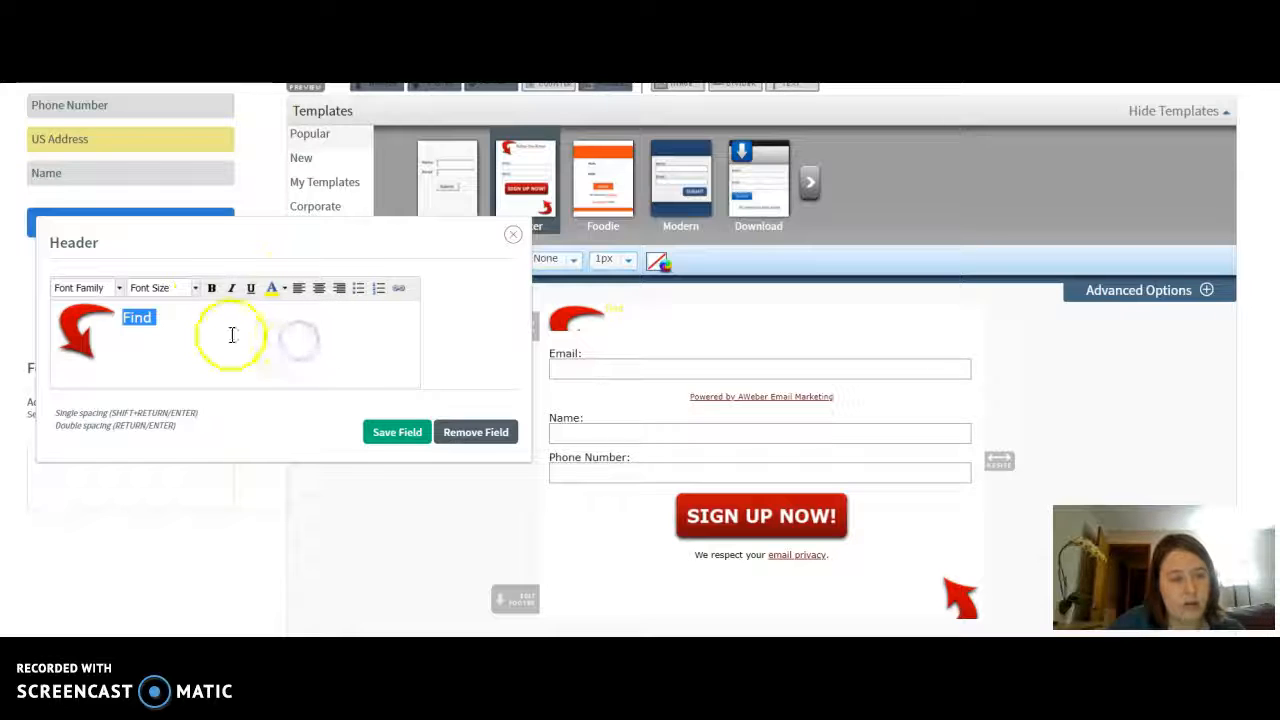
{"action": "left_click", "coordinate": [175, 318]}
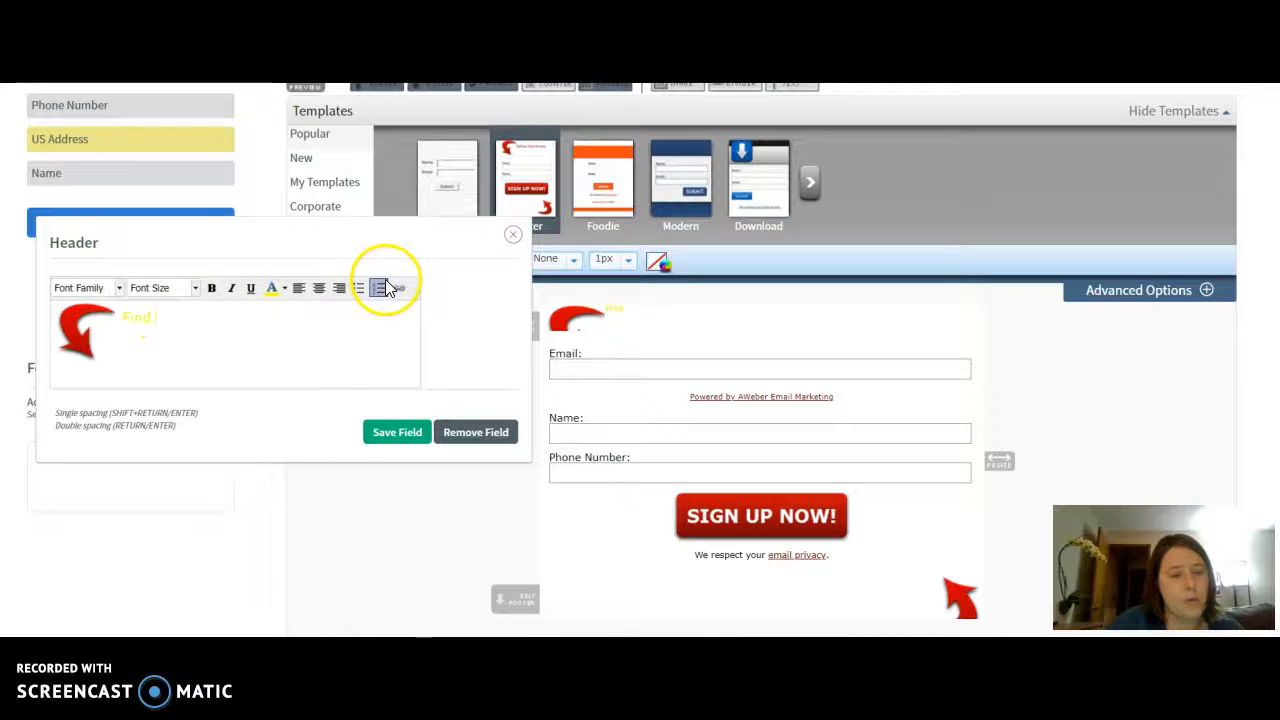
Set the header word "Find" to the Verdana font at 13px.
{"action": "left_click_drag", "start_coordinate": [118, 316], "coordinate": [300, 377]}
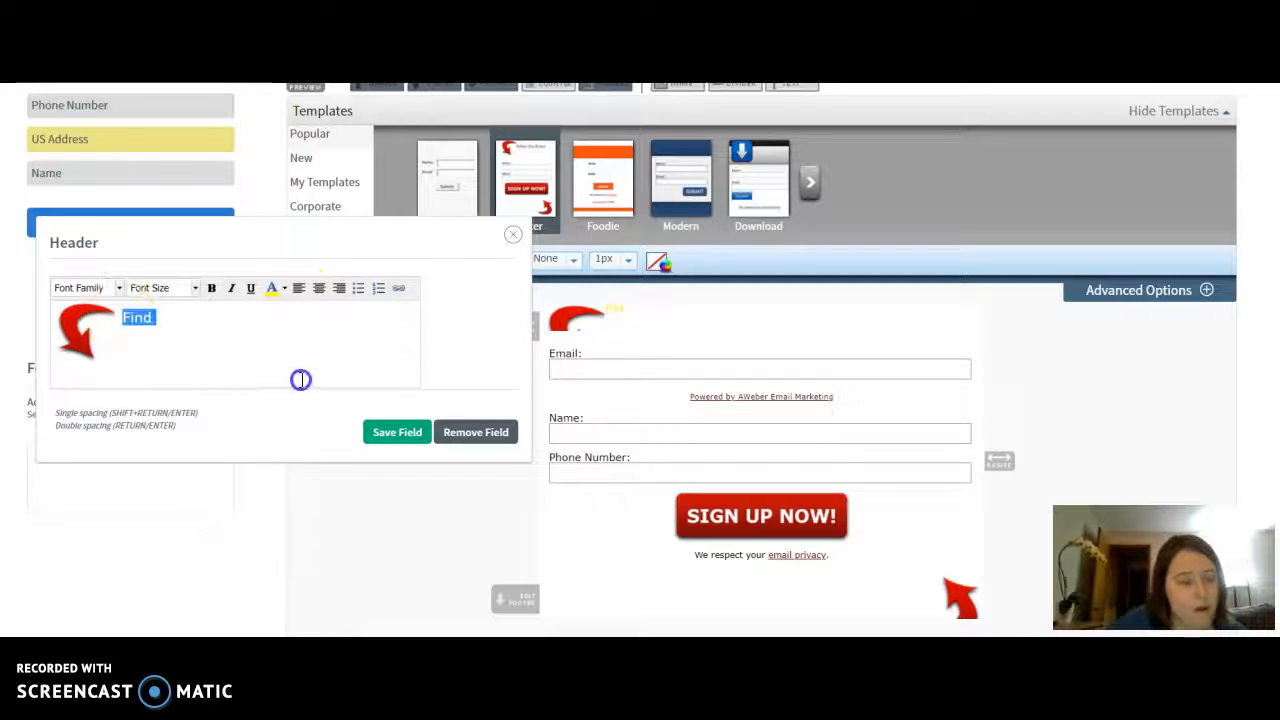
{"action": "left_click", "coordinate": [118, 287]}
{"action": "left_click_drag", "start_coordinate": [151, 371], "coordinate": [147, 410]}
{"action": "left_click", "coordinate": [114, 419]}
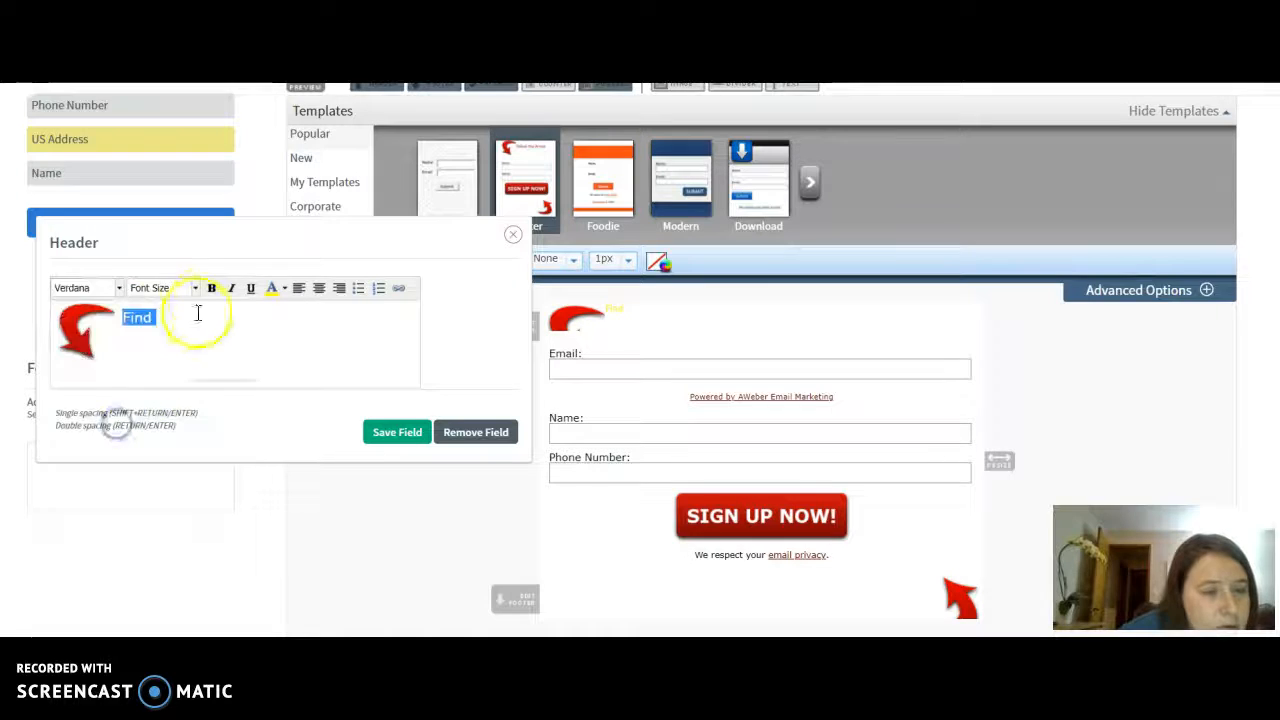
{"action": "left_click", "coordinate": [194, 287]}
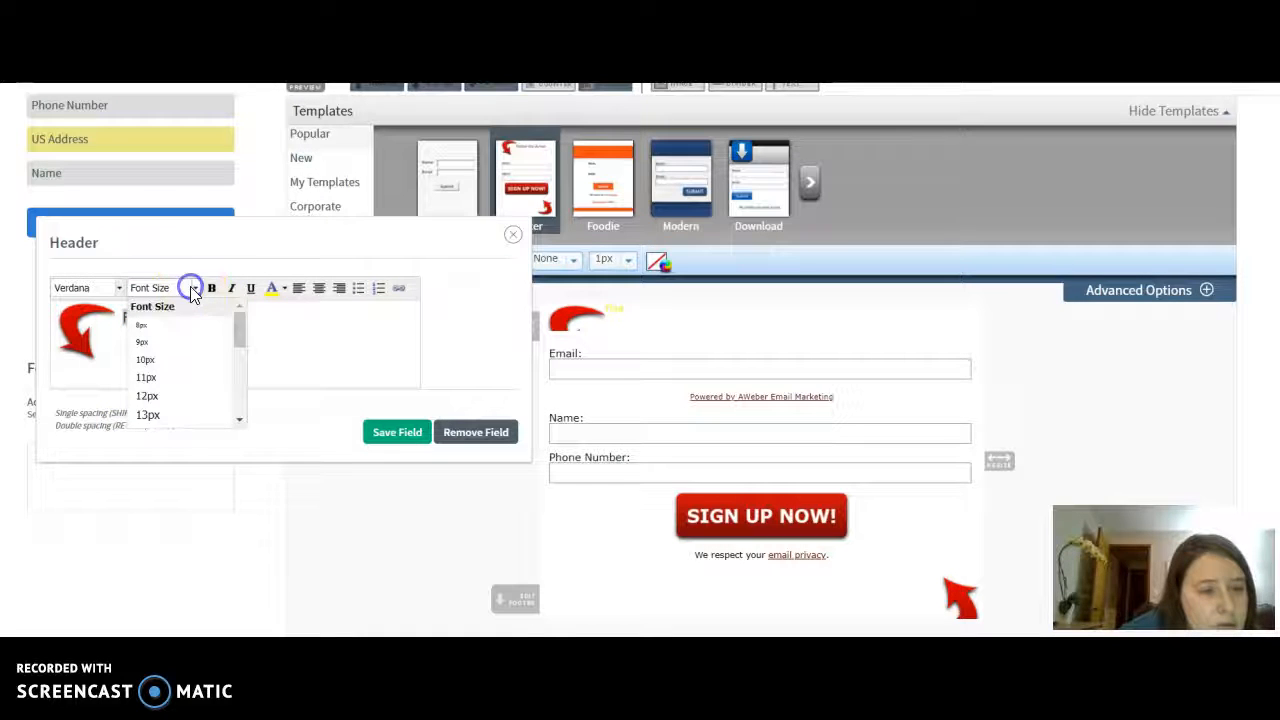
{"action": "left_click", "coordinate": [168, 416]}
{"action": "left_click", "coordinate": [230, 349]}
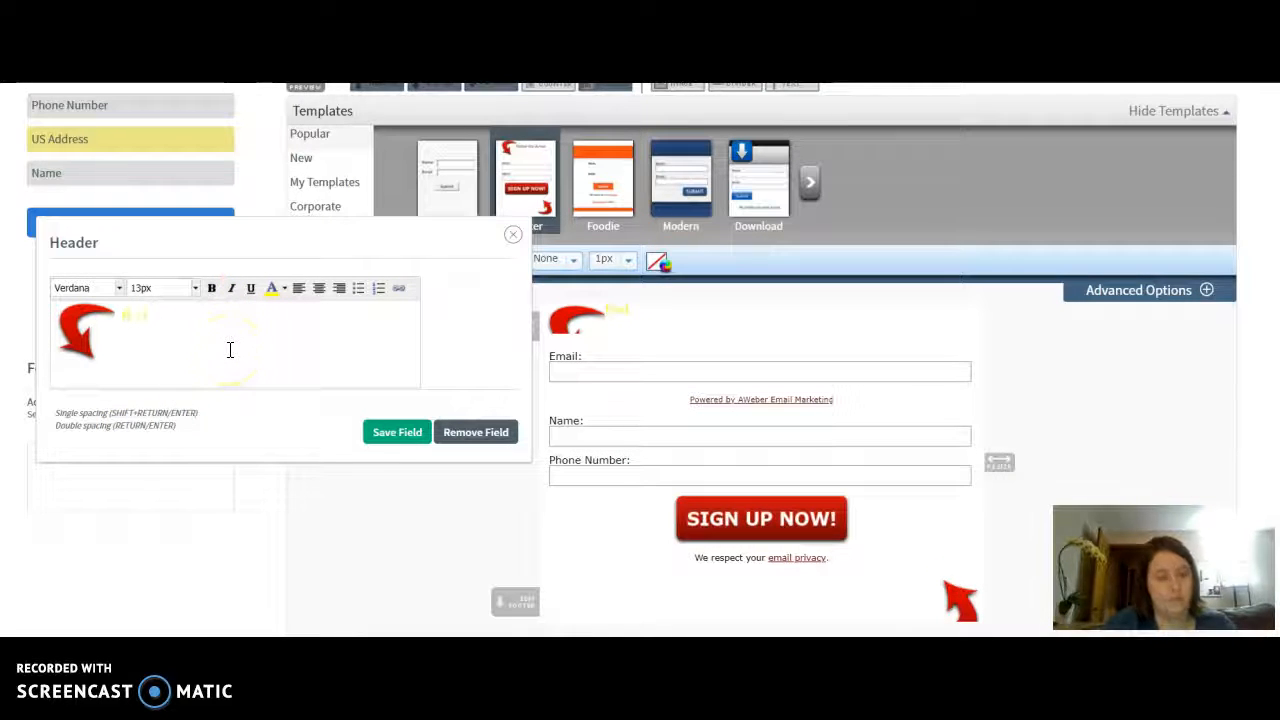
Color the header red and complete it: "Find out how a Single Mom of 5 Self Cared Her Way to SUCCESS! with her online business and her LIFE!".
{"action": "left_click", "coordinate": [110, 318]}
{"action": "left_click", "coordinate": [274, 287]}
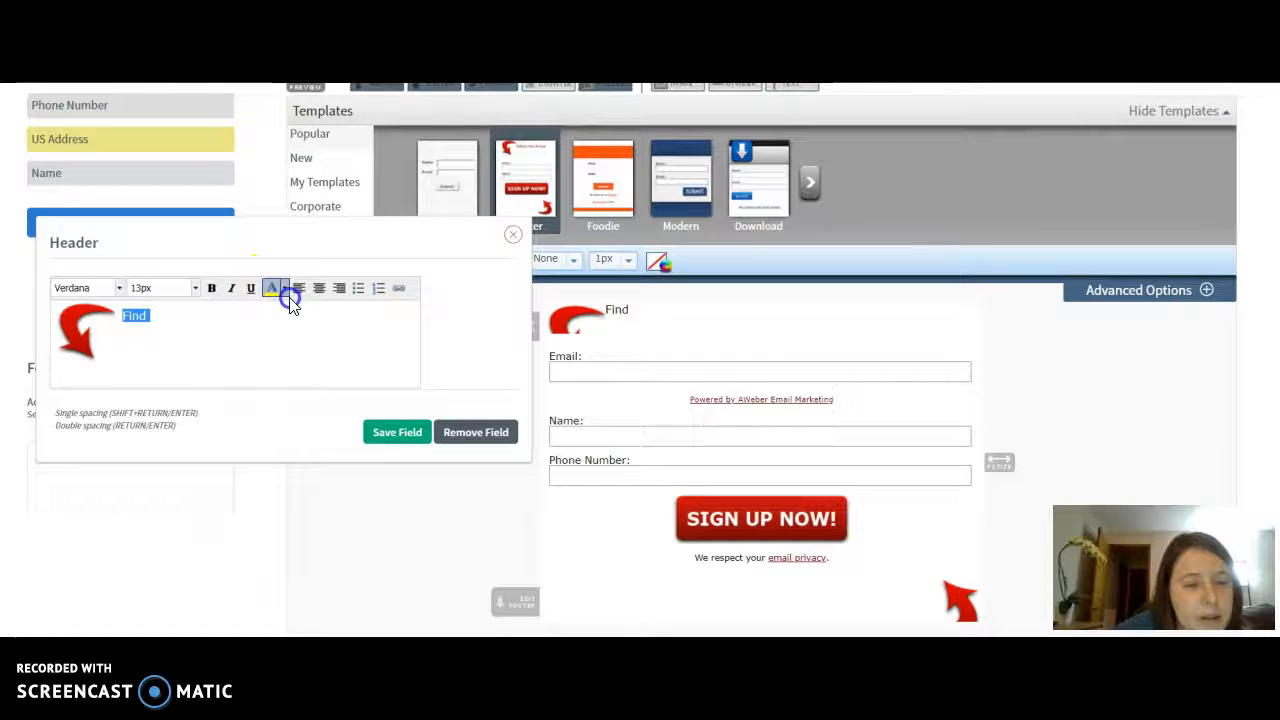
{"action": "left_click", "coordinate": [288, 298]}
{"action": "left_click", "coordinate": [271, 331]}
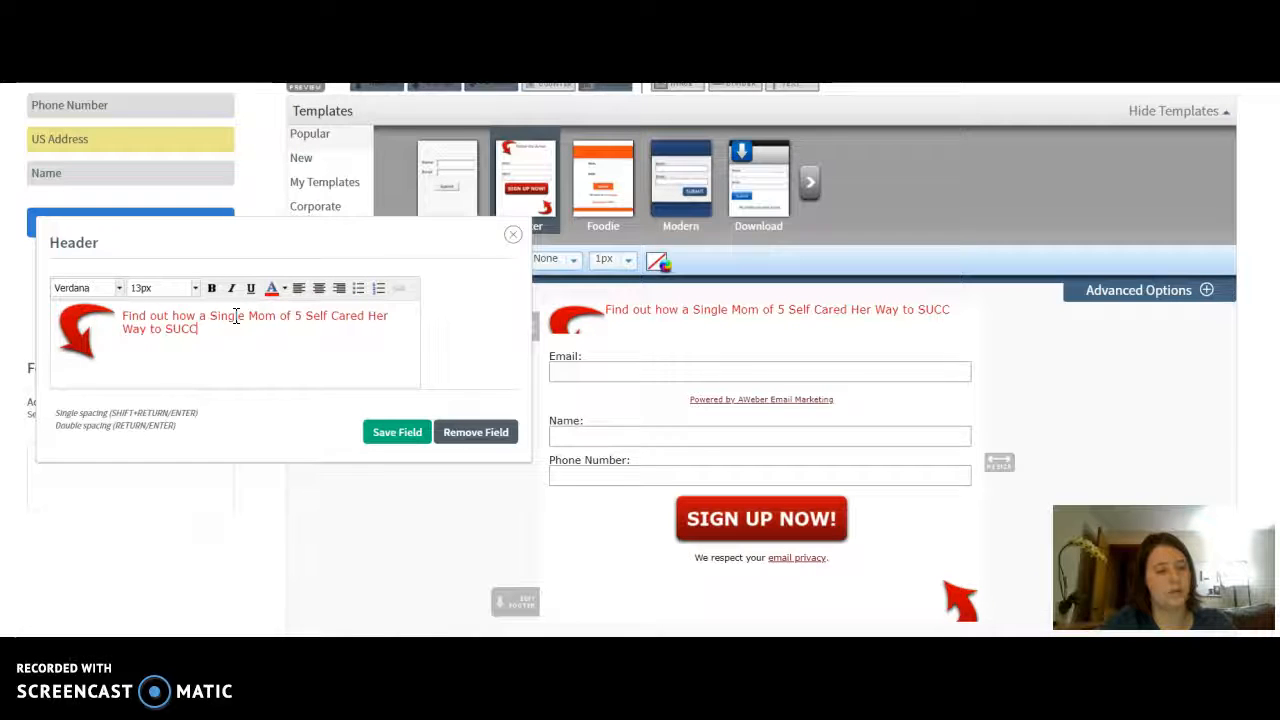
{"action": "type", "text": "!"}
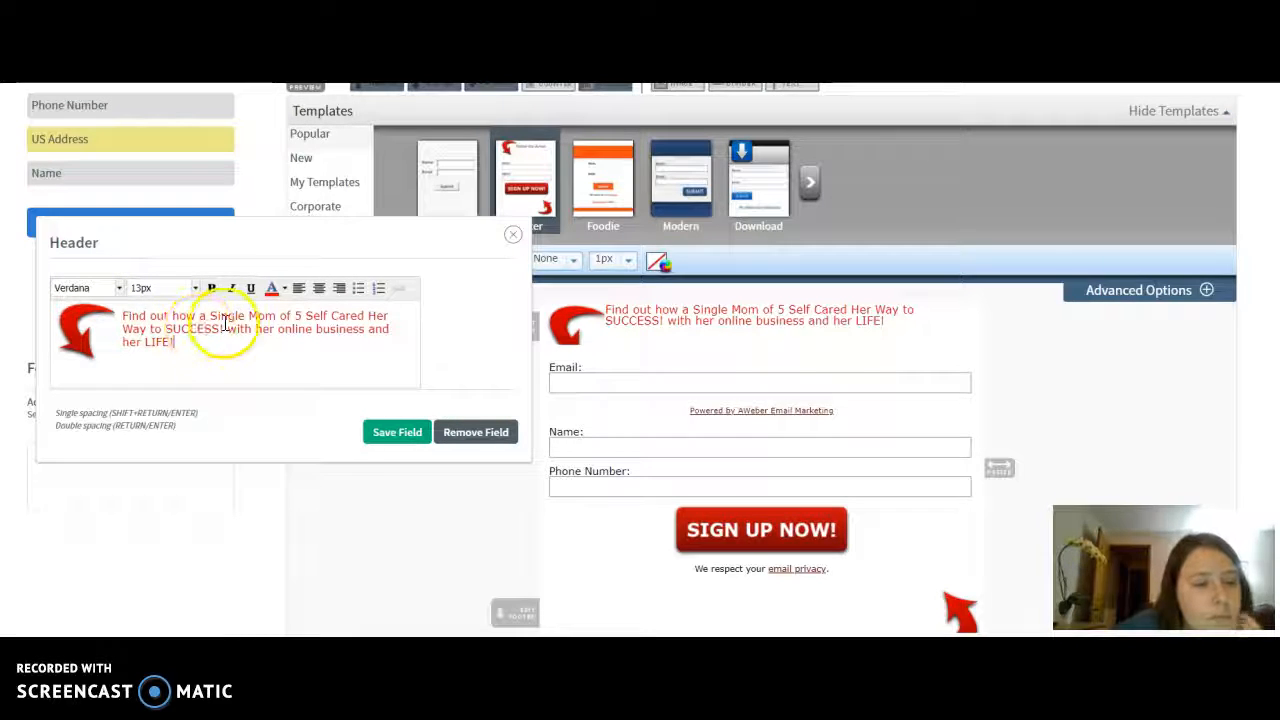
In the header text, replace "a" with "this" and turn Self Cared into the hyphenated, quoted "Self-Cared".
{"action": "left_click", "coordinate": [155, 380]}
{"action": "double_click", "coordinate": [205, 315]}
{"action": "type", "text": "this"}
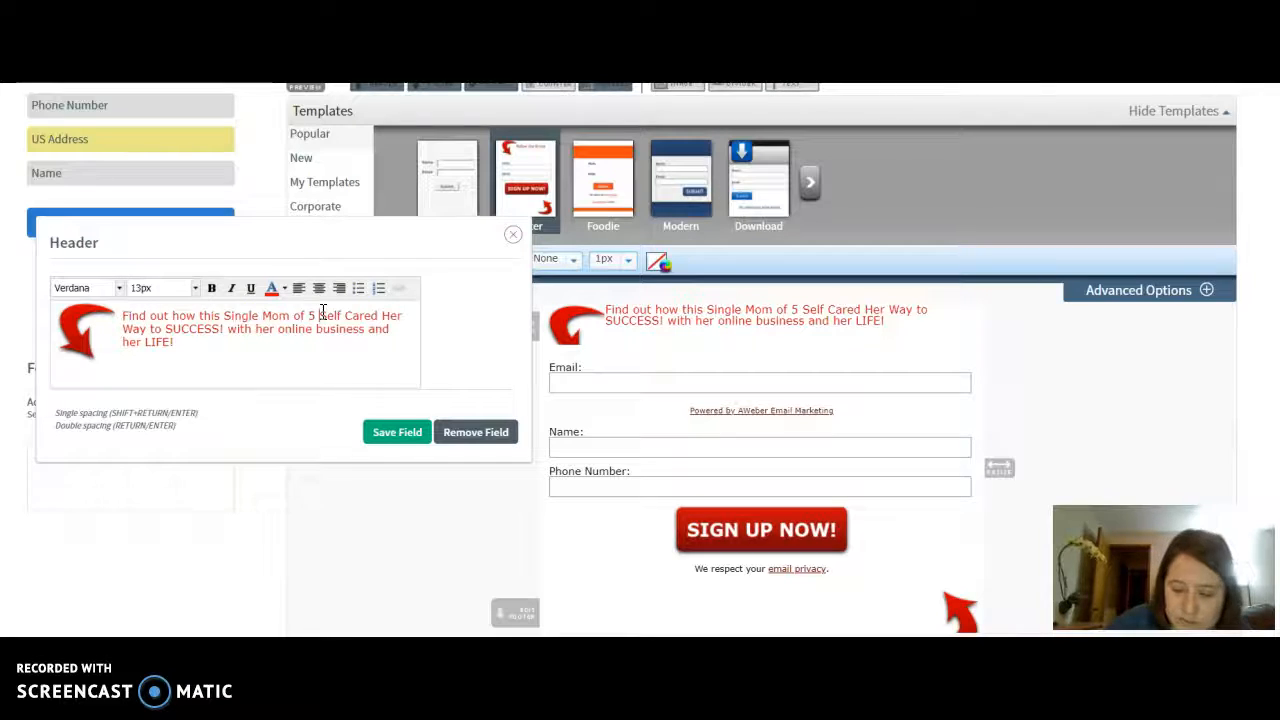
{"action": "type", "text": "\""}
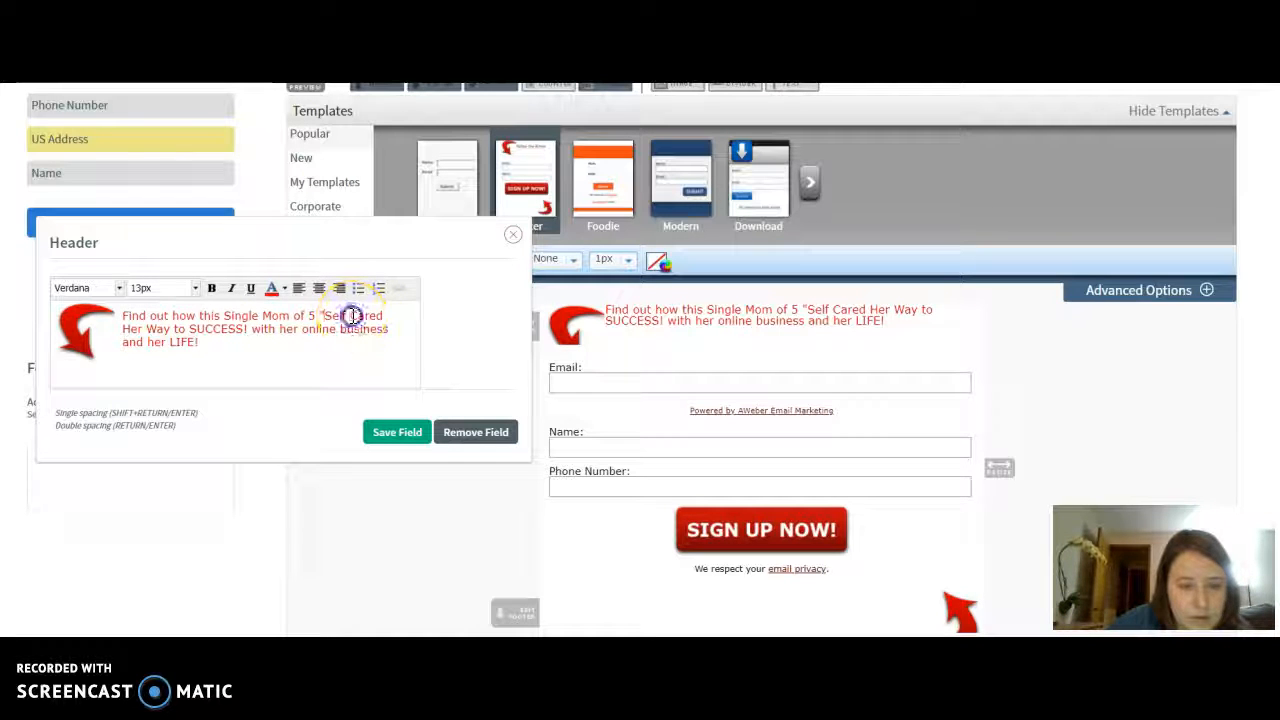
{"action": "key", "text": "BackSpace"}
{"action": "type", "text": "-"}
{"action": "left_click", "coordinate": [398, 318]}
{"action": "key", "text": "BackSpace"}
{"action": "type", "text": "\""}
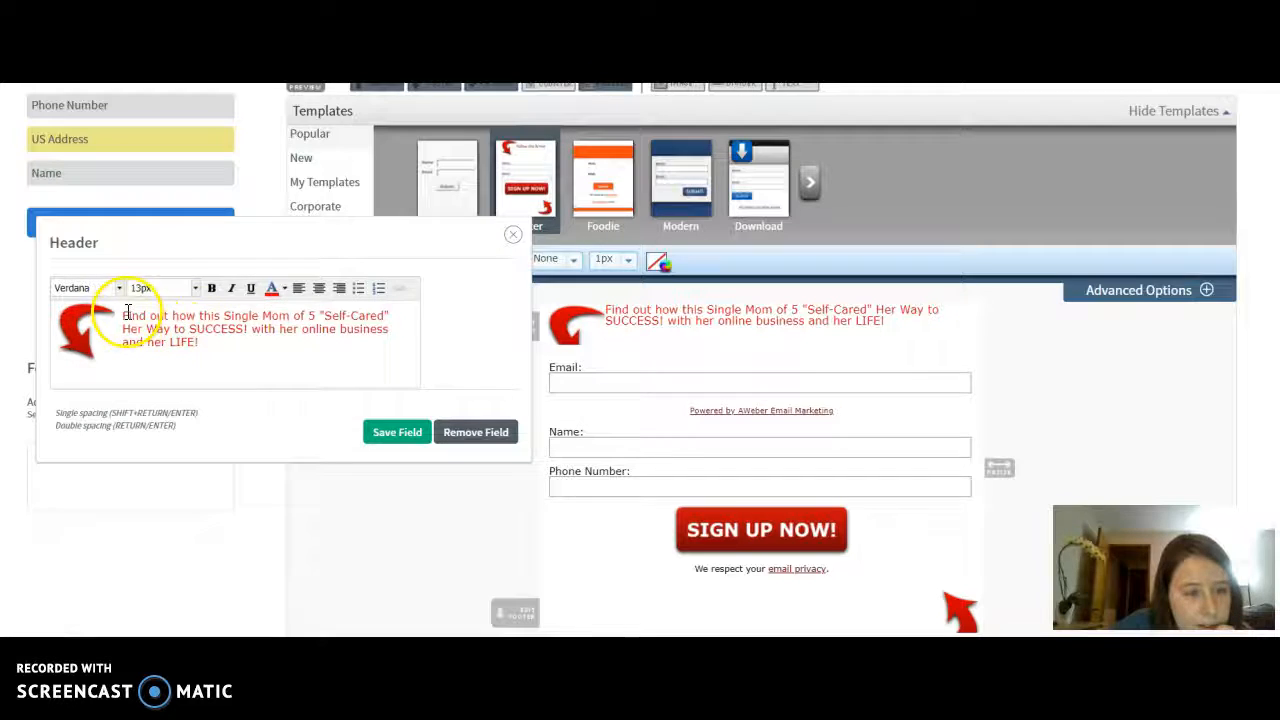
Try the whole header text in Arial, Georgia, Helvetica, Tahoma, Times New Roman, Trebuchet MS and Verdana.
{"action": "left_click_drag", "start_coordinate": [122, 314], "coordinate": [217, 360]}
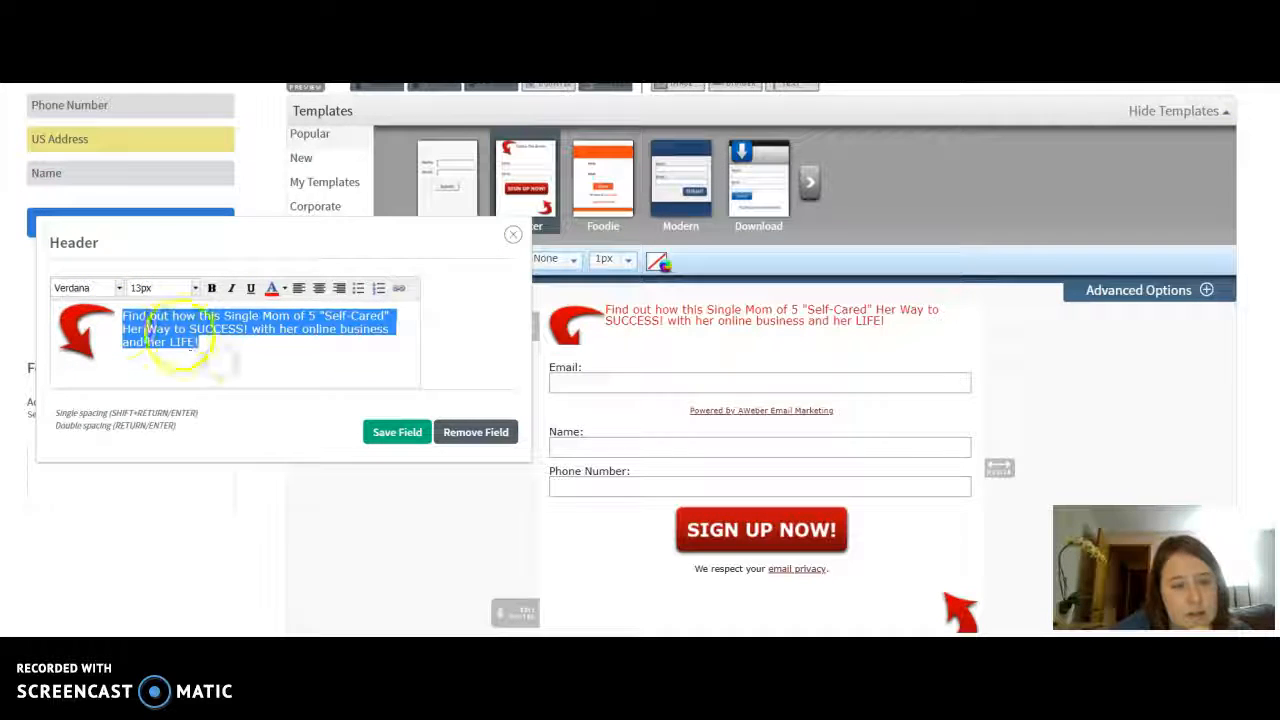
{"action": "left_click", "coordinate": [117, 288]}
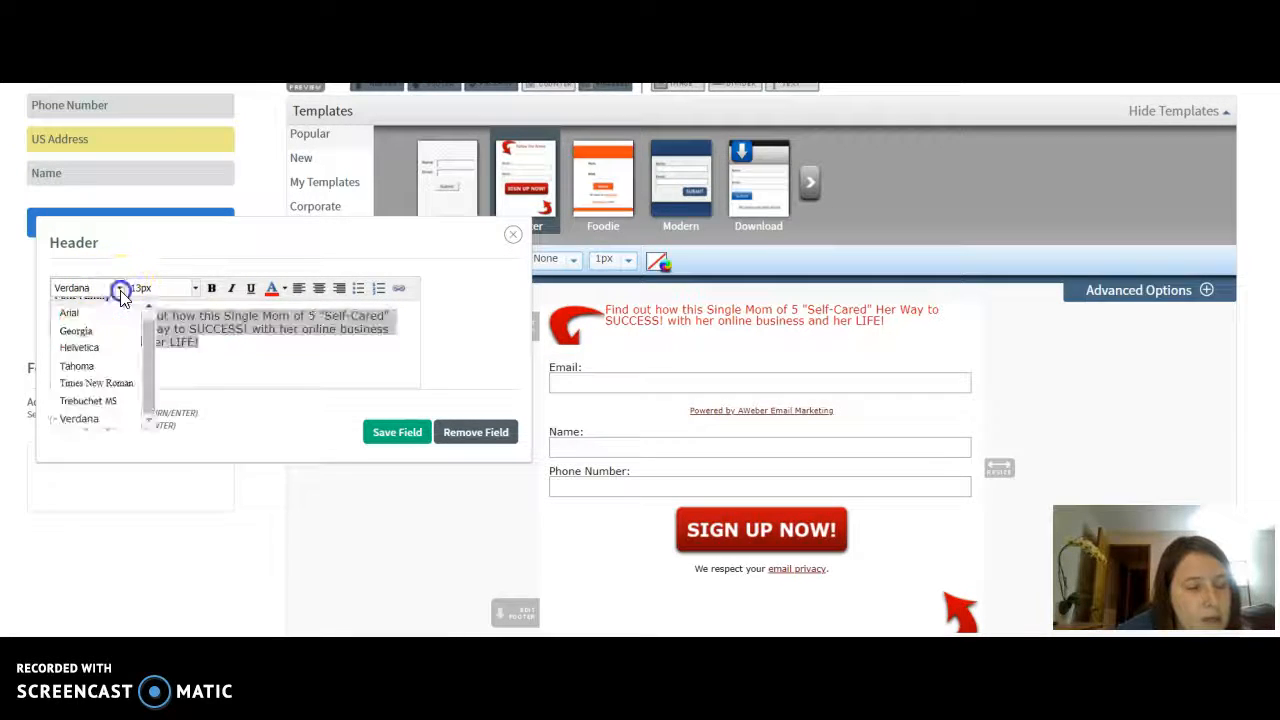
{"action": "left_click", "coordinate": [112, 313]}
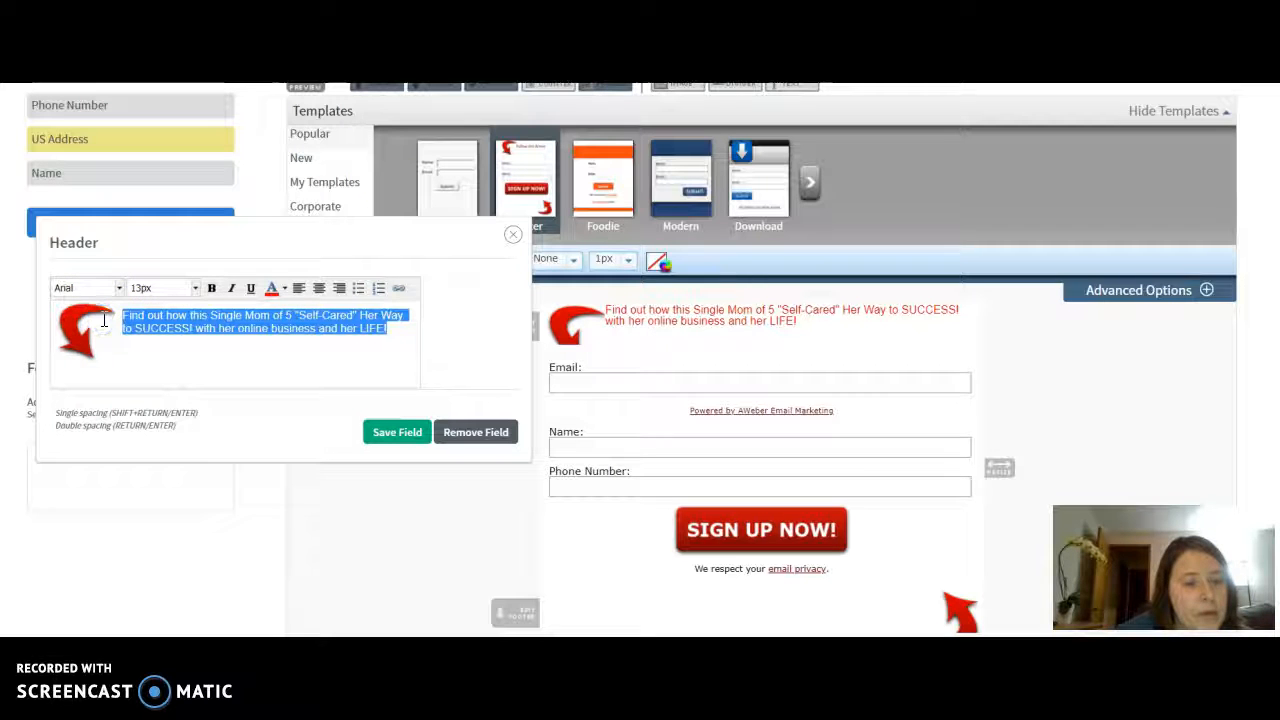
{"action": "left_click", "coordinate": [118, 288]}
{"action": "left_click", "coordinate": [103, 330]}
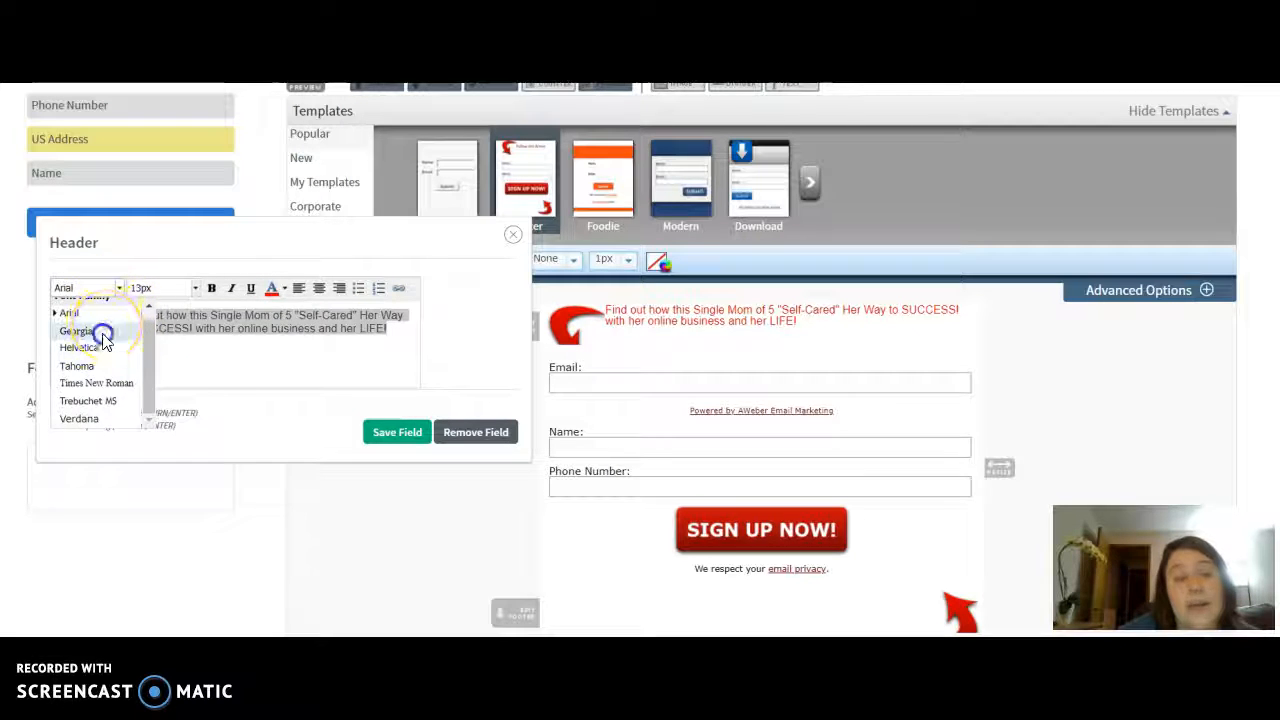
{"action": "left_click", "coordinate": [120, 288]}
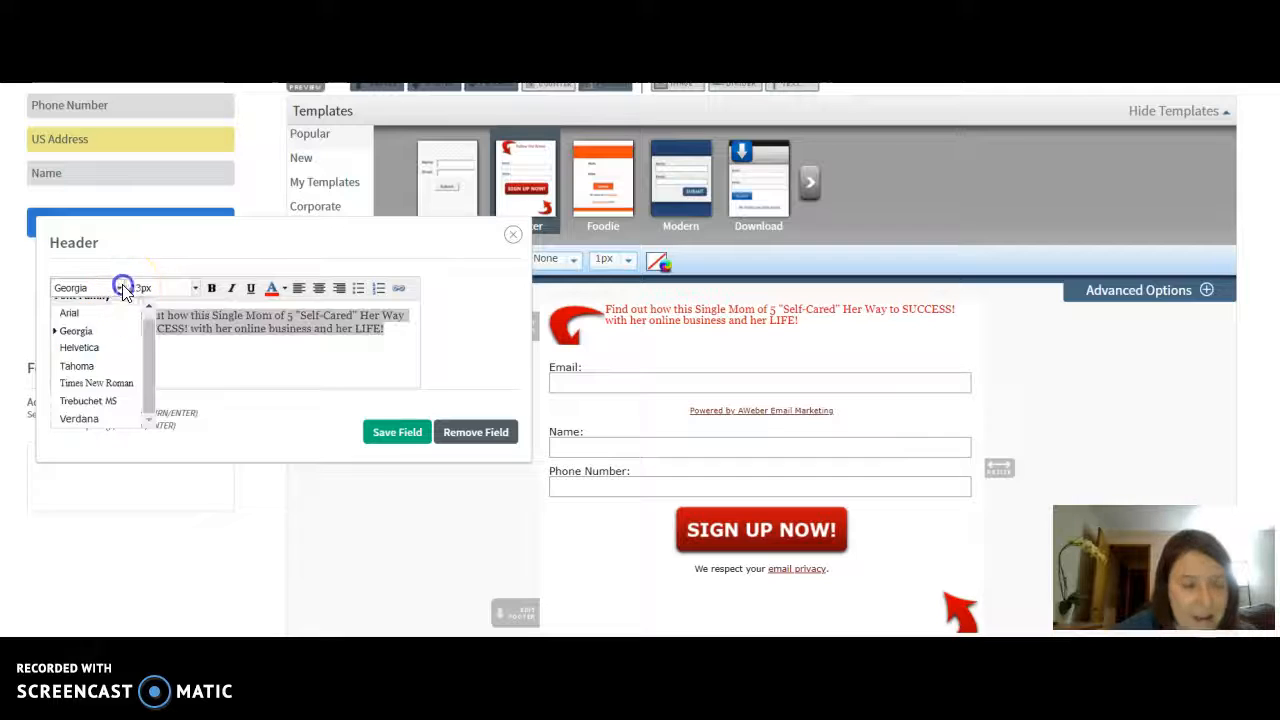
{"action": "left_click", "coordinate": [113, 347]}
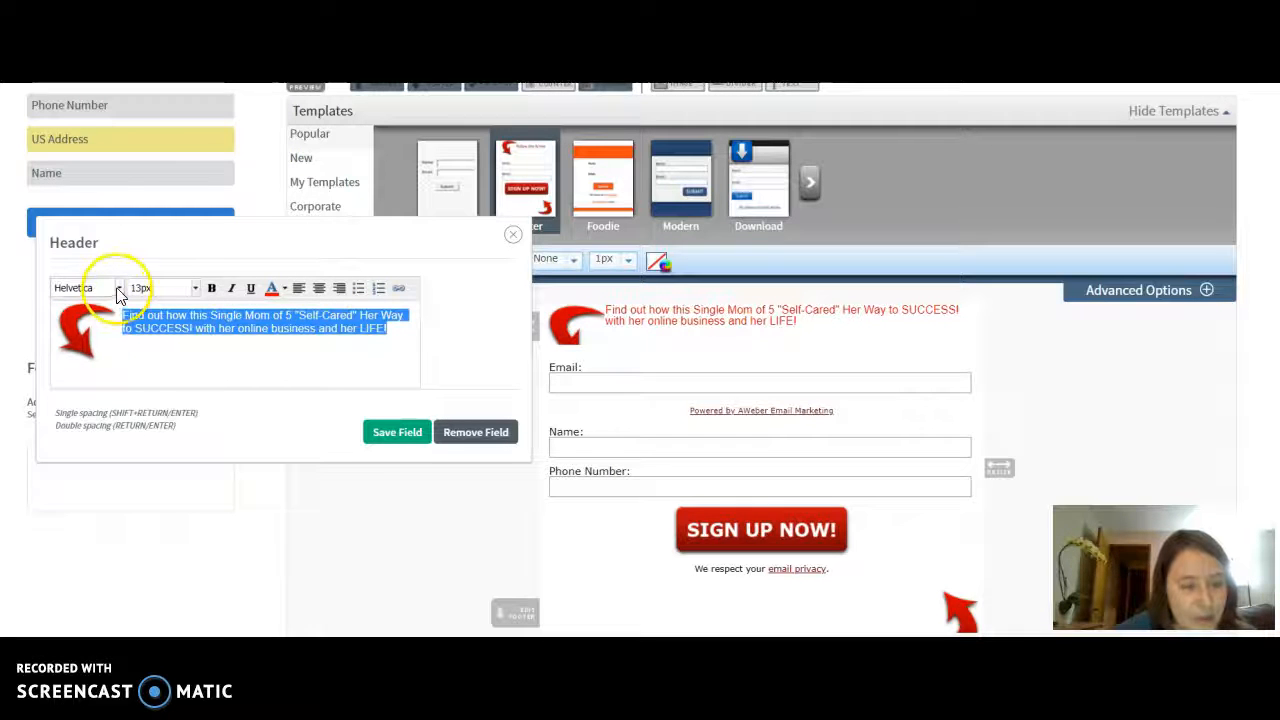
{"action": "left_click", "coordinate": [118, 290]}
{"action": "left_click", "coordinate": [92, 371]}
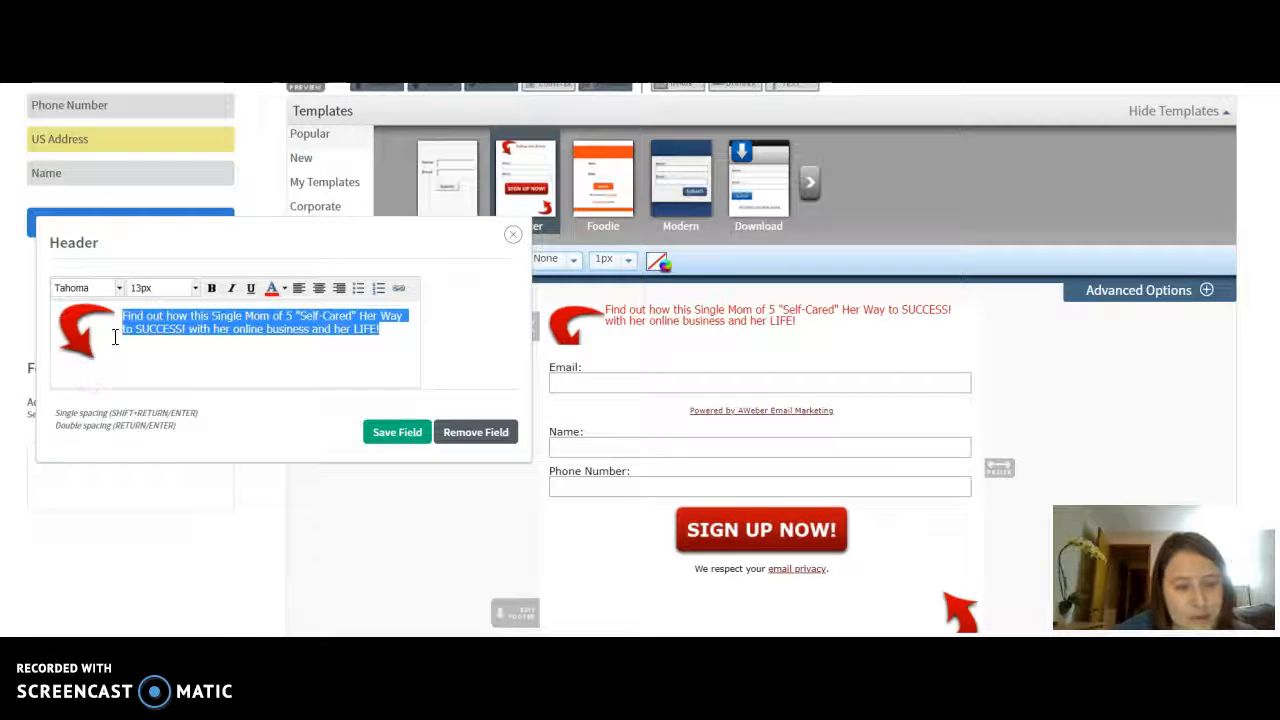
{"action": "left_click", "coordinate": [118, 288]}
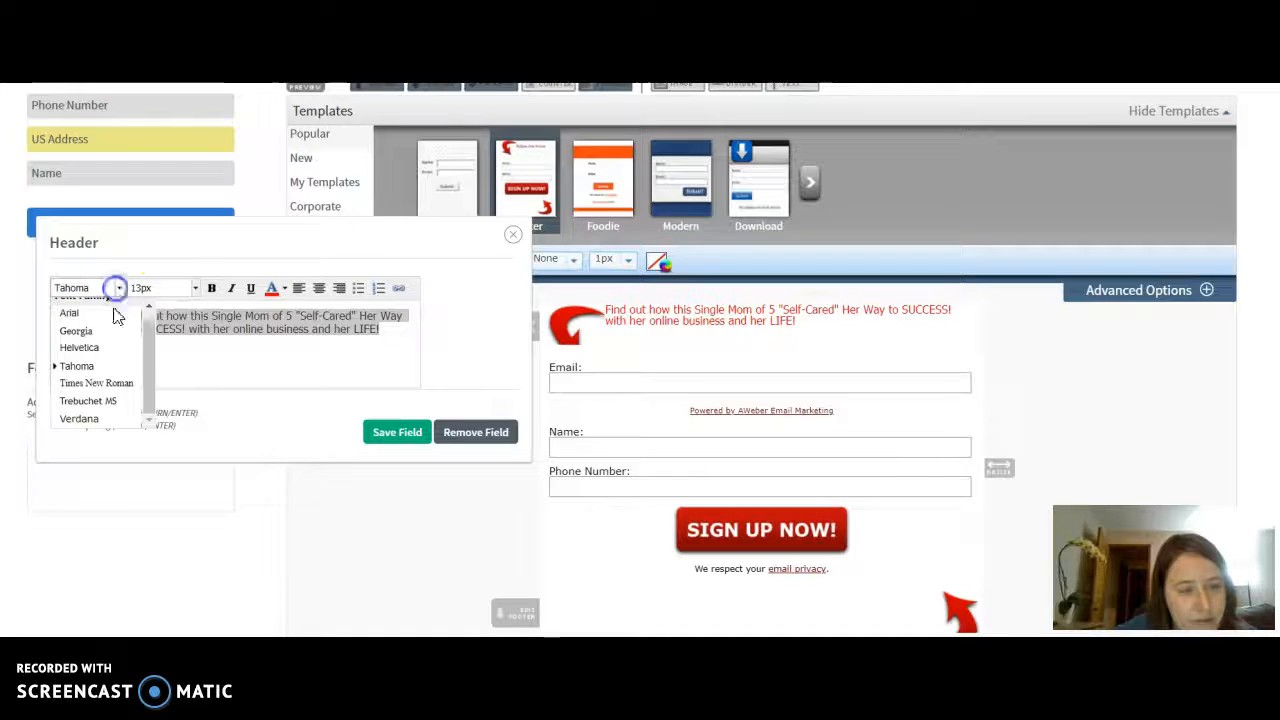
{"action": "left_click", "coordinate": [109, 381]}
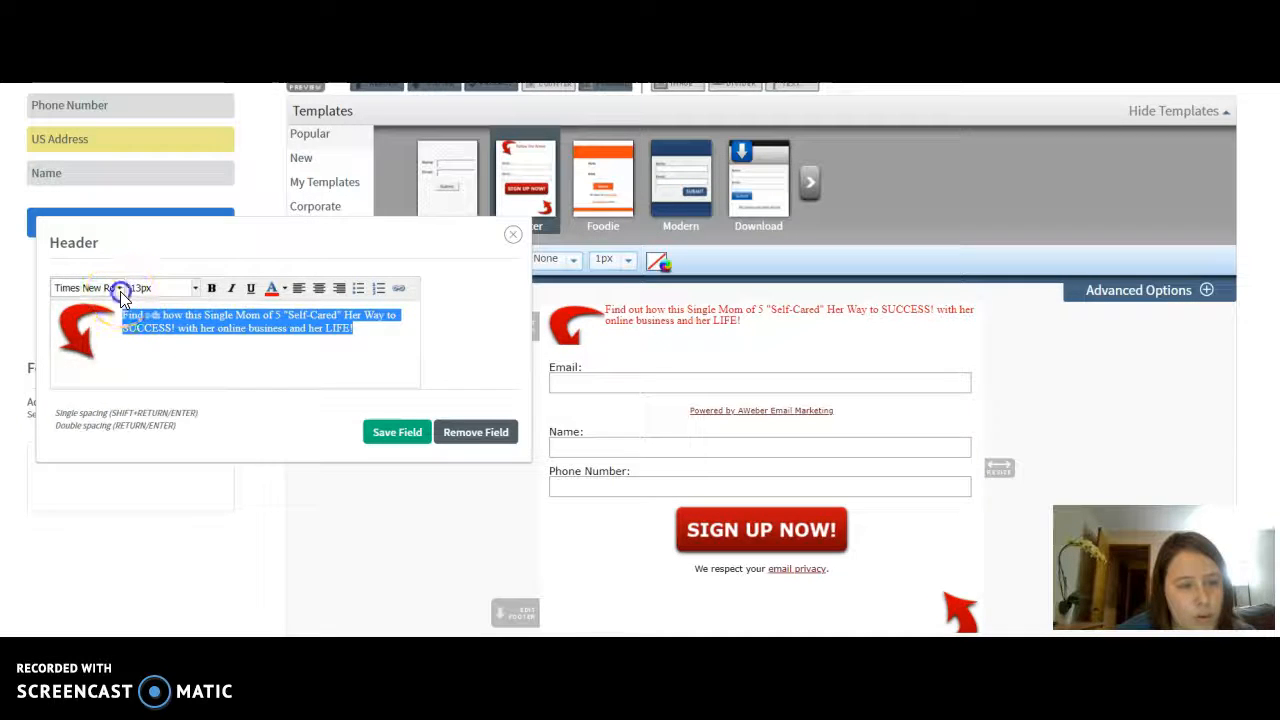
{"action": "left_click", "coordinate": [116, 288]}
{"action": "left_click", "coordinate": [116, 412]}
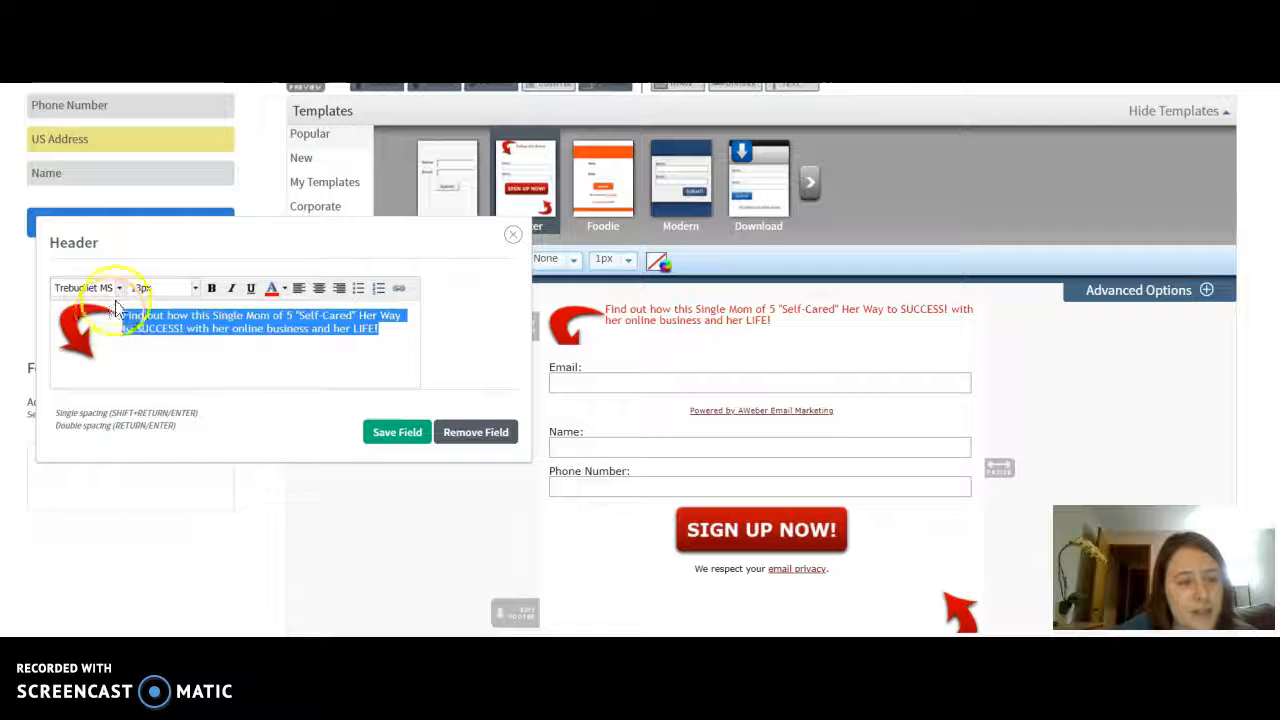
{"action": "left_click", "coordinate": [121, 288]}
{"action": "left_click", "coordinate": [90, 419]}
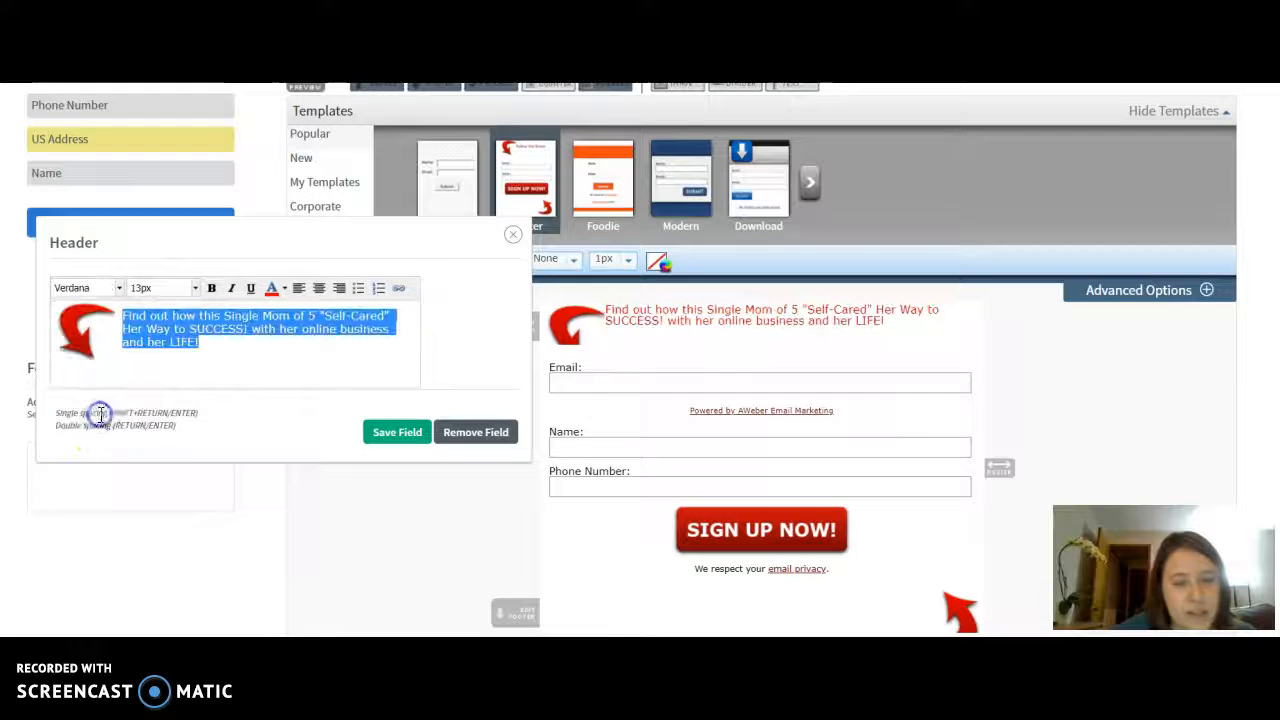
Format the entire header text in Georgia at 24px, bold and italic.
{"action": "left_click", "coordinate": [115, 289]}
{"action": "left_click", "coordinate": [125, 287]}
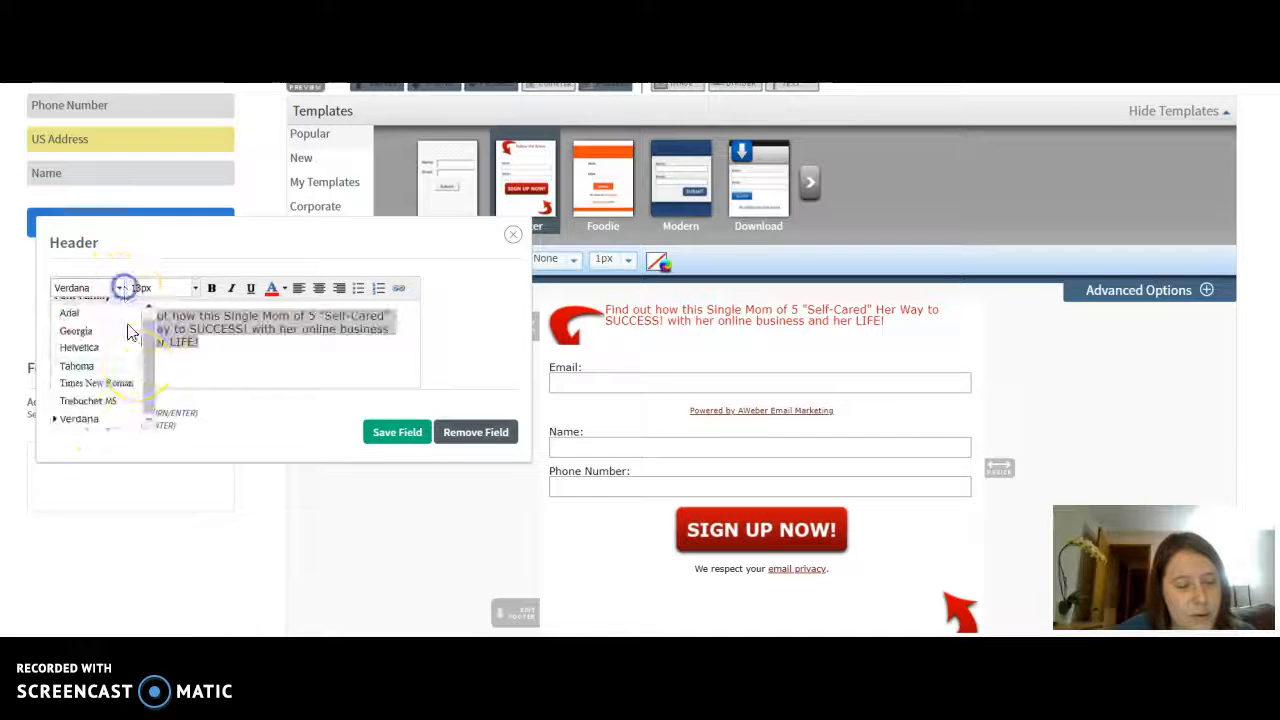
{"action": "mouse_move", "coordinate": [147, 379]}
{"action": "left_mouse_down"}
{"action": "mouse_move", "coordinate": [147, 402]}
{"action": "mouse_move", "coordinate": [147, 366]}
{"action": "left_mouse_up"}
{"action": "left_click", "coordinate": [118, 343]}
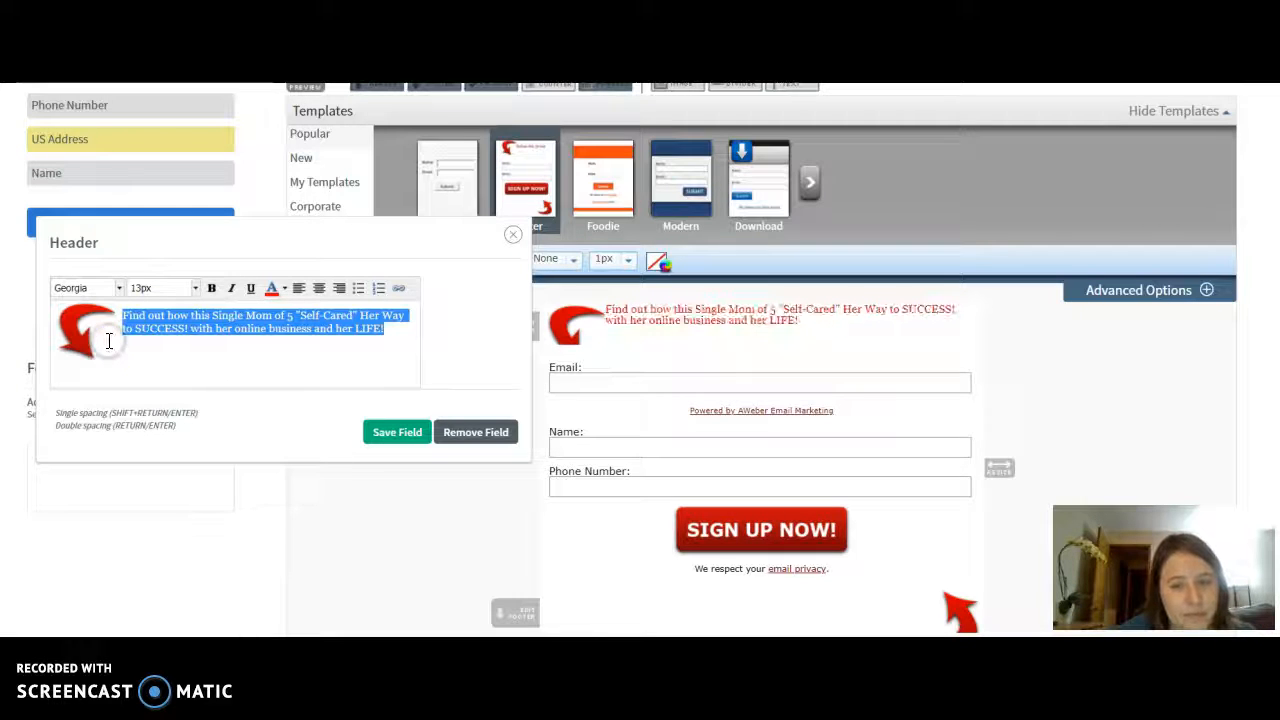
{"action": "left_click", "coordinate": [192, 287]}
{"action": "left_click_drag", "start_coordinate": [238, 335], "coordinate": [231, 388]}
{"action": "left_click", "coordinate": [186, 345]}
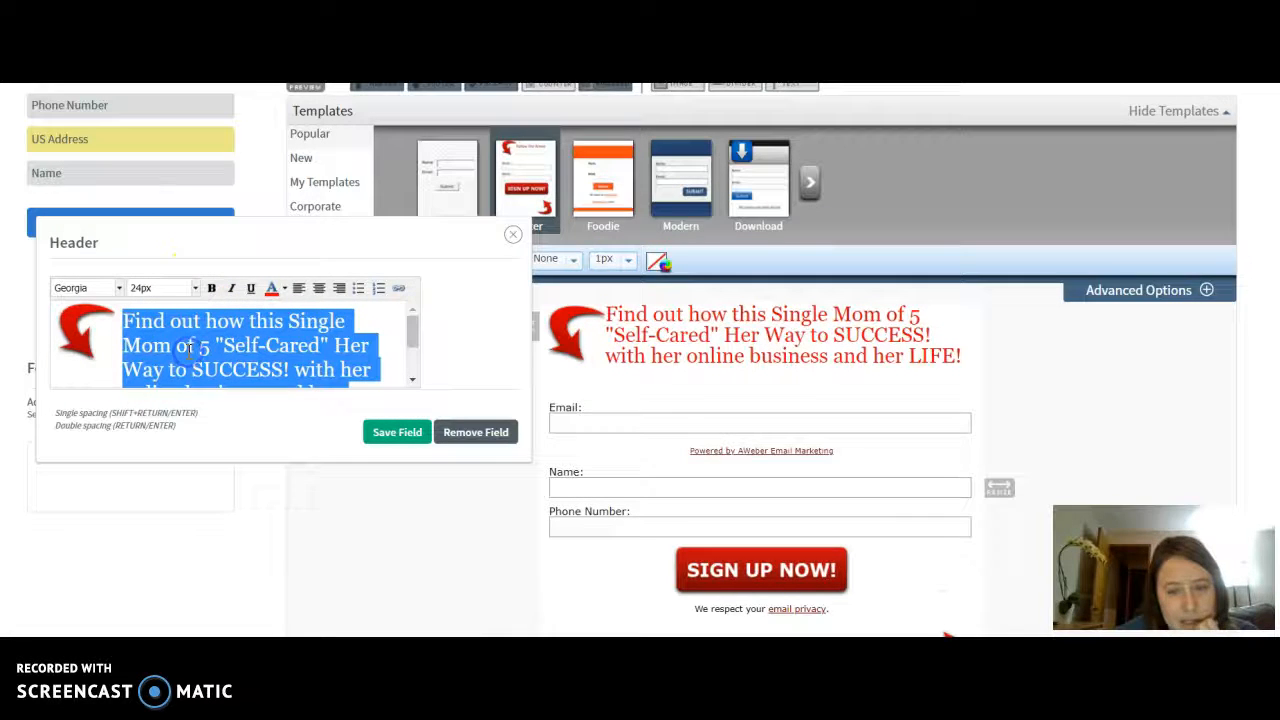
{"action": "left_click", "coordinate": [211, 288]}
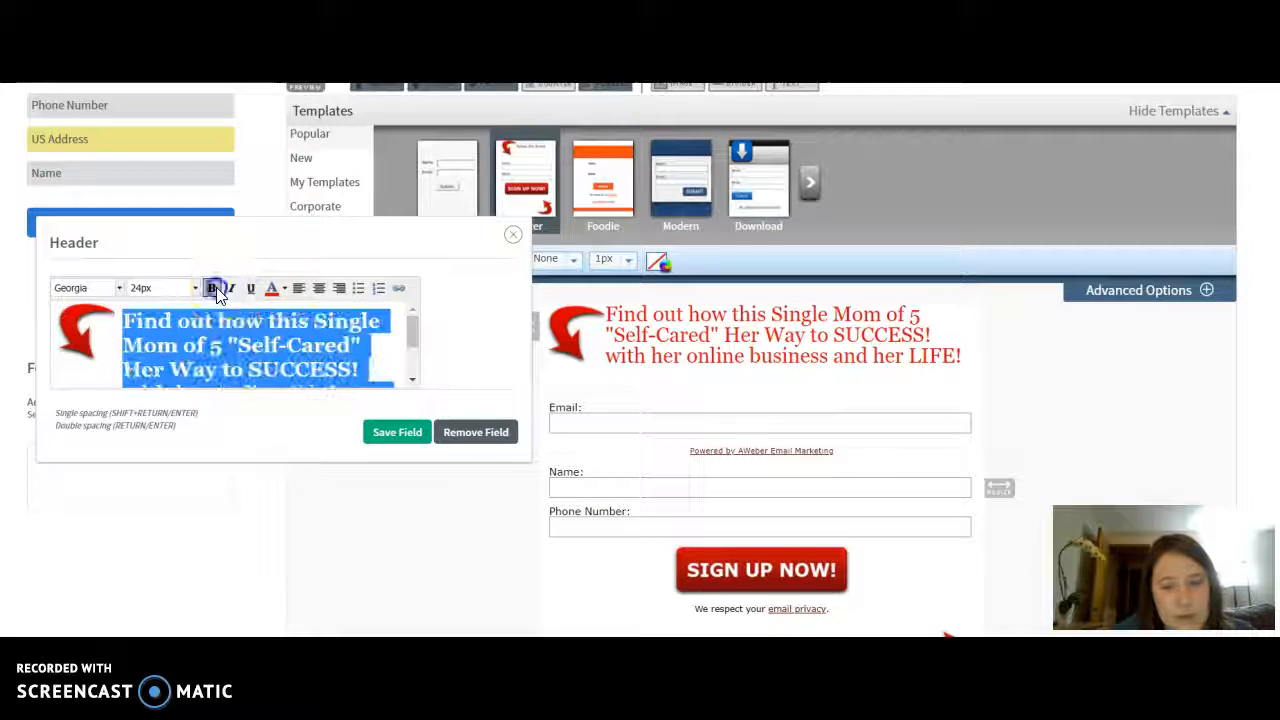
{"action": "left_click", "coordinate": [233, 290]}
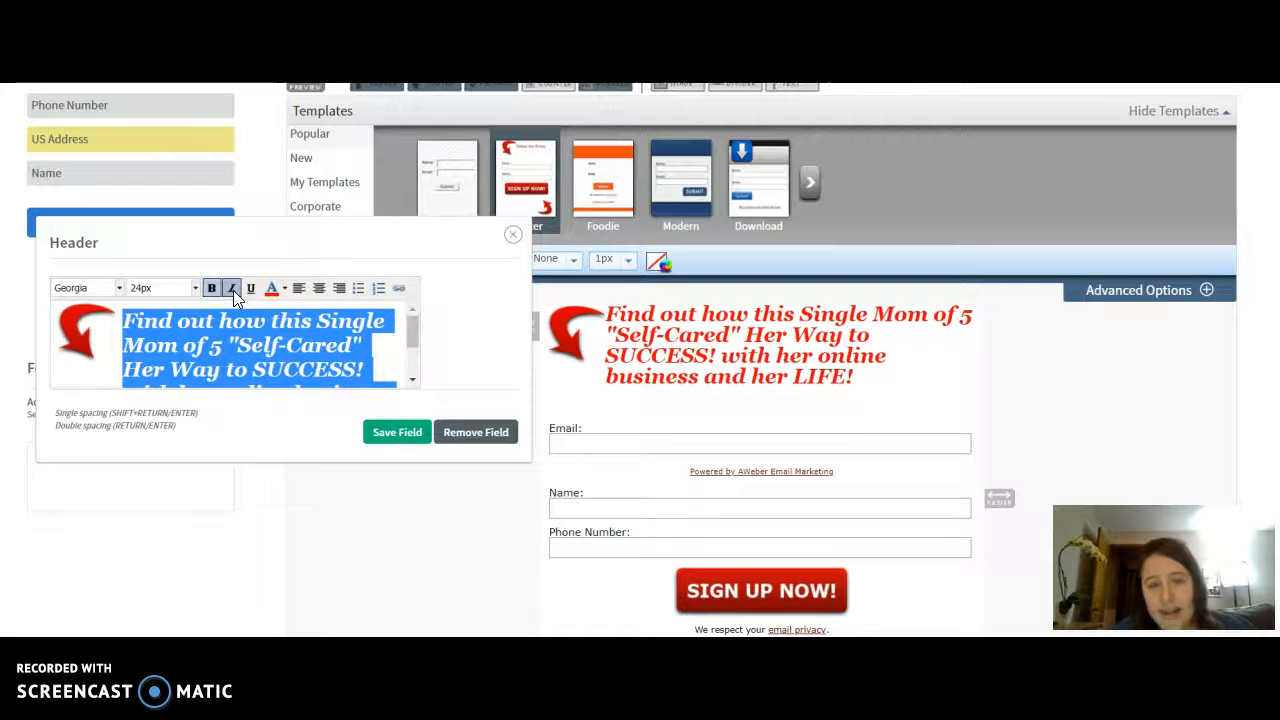
Underline the words "Single Mom of 5" in the header text.
{"action": "left_click", "coordinate": [300, 320]}
{"action": "left_click_drag", "start_coordinate": [316, 322], "coordinate": [222, 350]}
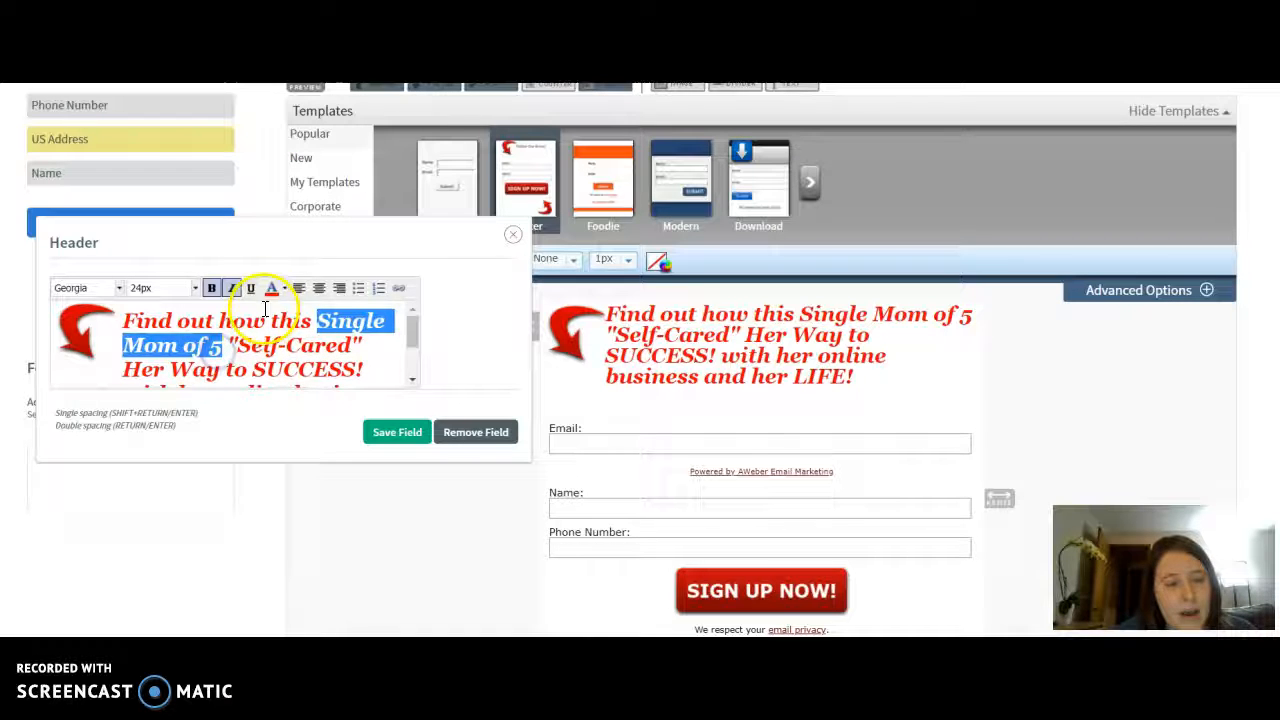
{"action": "left_click", "coordinate": [251, 288]}
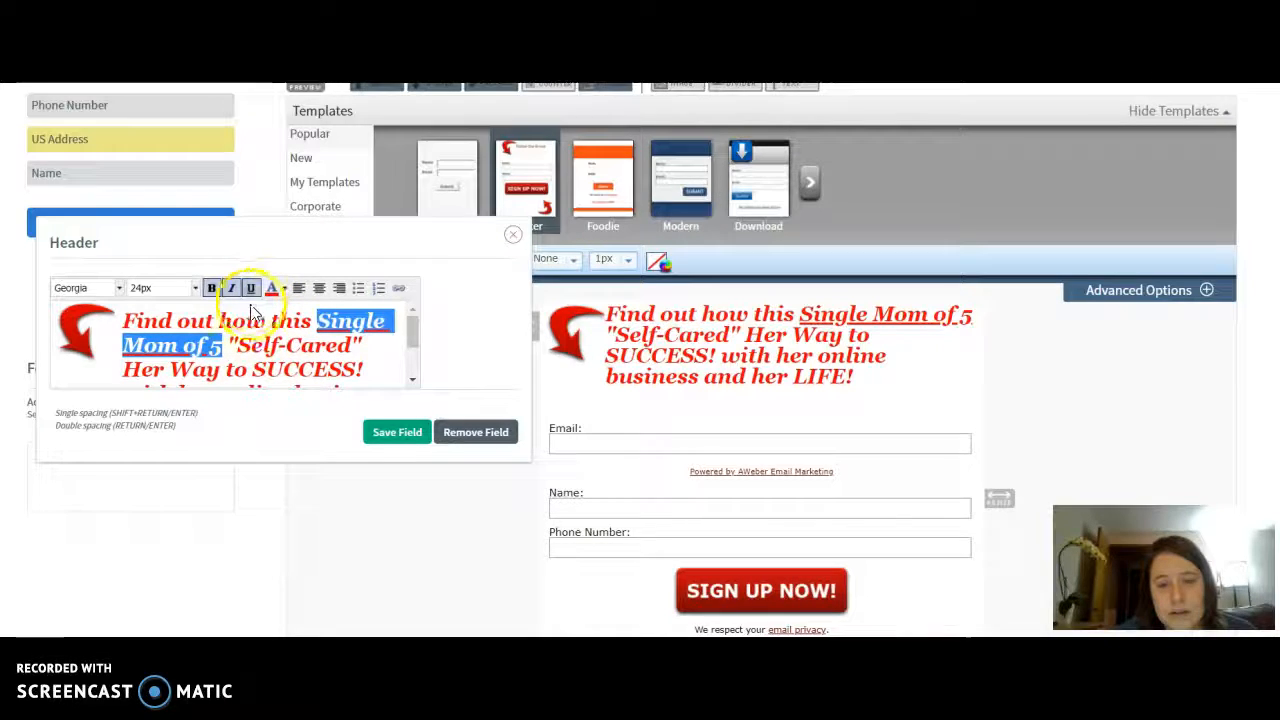
In the header text, add "!!" after "Single Mom of 5" and delete the word "this" before it.
{"action": "left_click", "coordinate": [288, 368]}
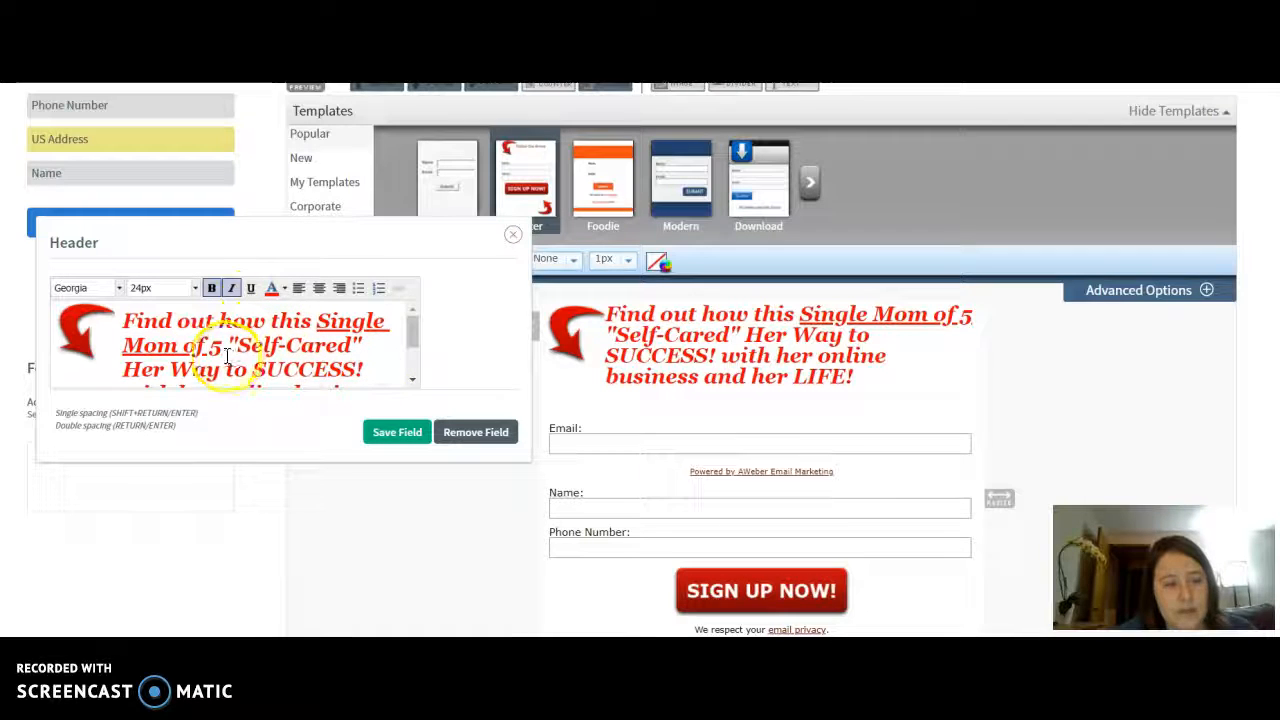
{"action": "type", "text": "!!"}
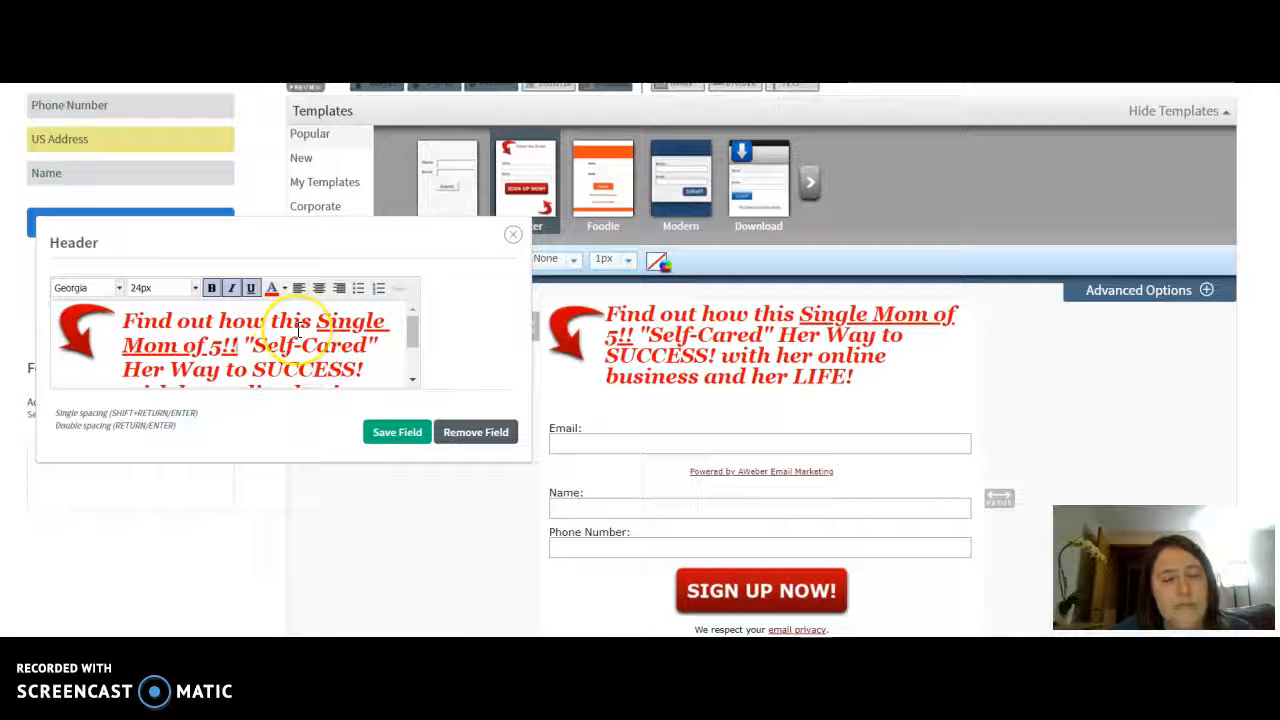
{"action": "left_click", "coordinate": [305, 320]}
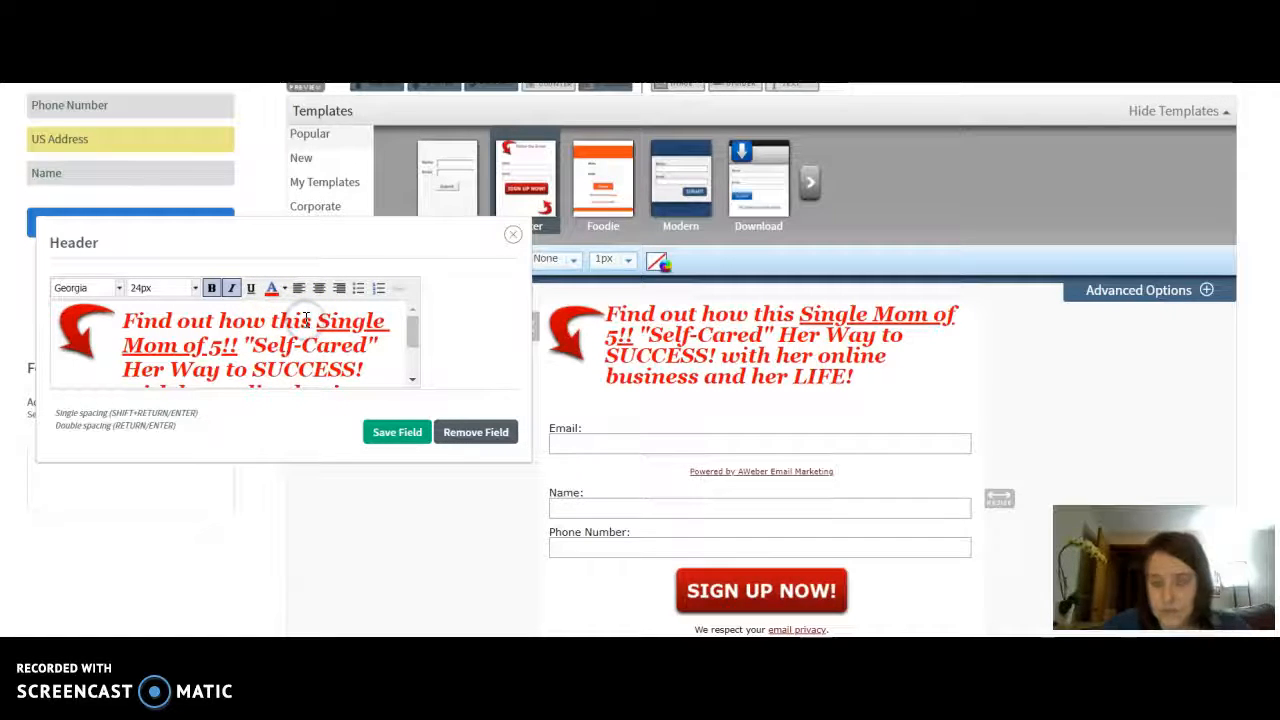
{"action": "key", "text": "BackSpace"}
{"action": "key", "text": "BackSpace"}
{"action": "key", "text": "BackSpace"}
{"action": "key", "text": "BackSpace"}
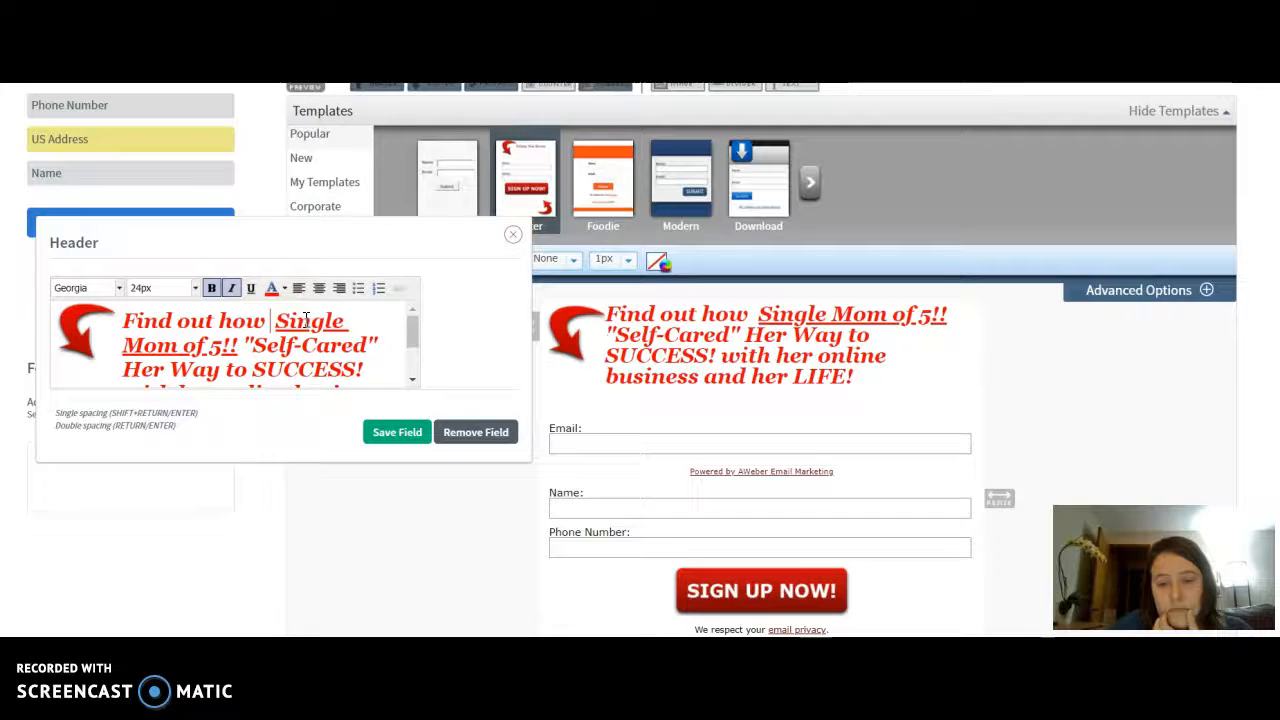
Remove the underline from the two exclamation marks after "Single Mom of 5" in the header text.
{"action": "left_click", "coordinate": [234, 350]}
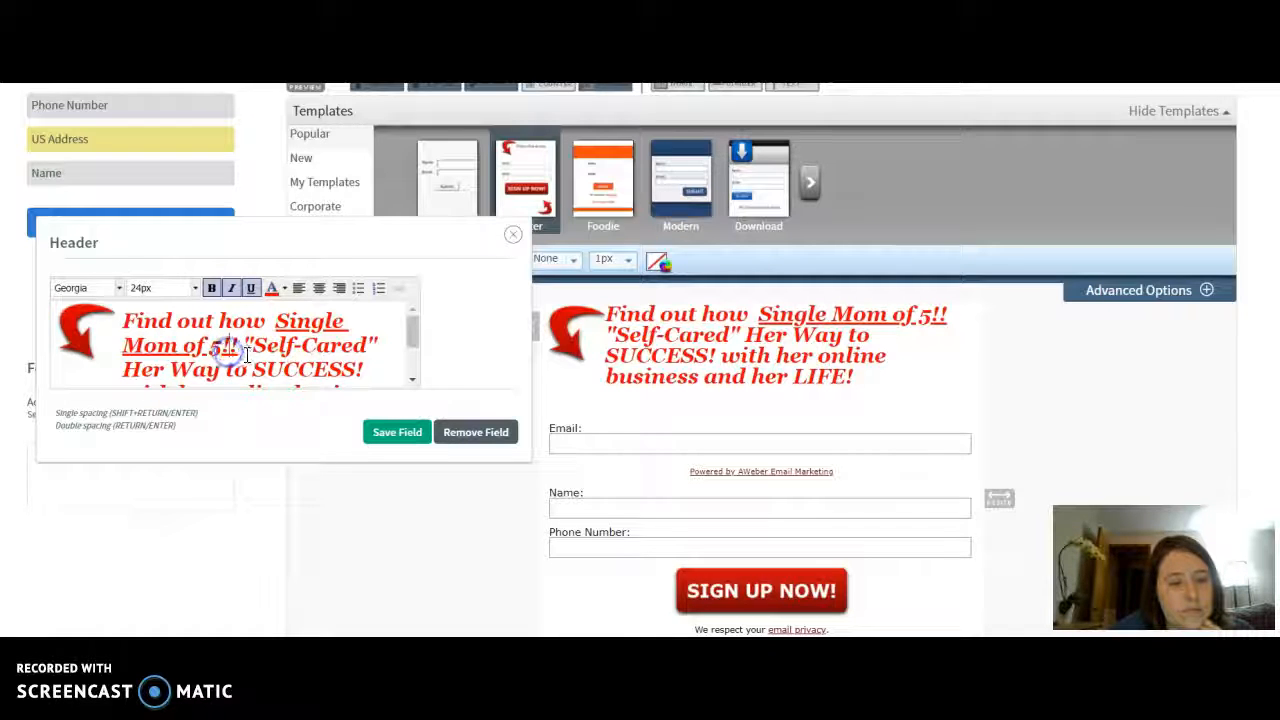
{"action": "left_click_drag", "start_coordinate": [238, 346], "coordinate": [222, 346]}
{"action": "left_click", "coordinate": [252, 288]}
{"action": "left_click", "coordinate": [312, 334]}
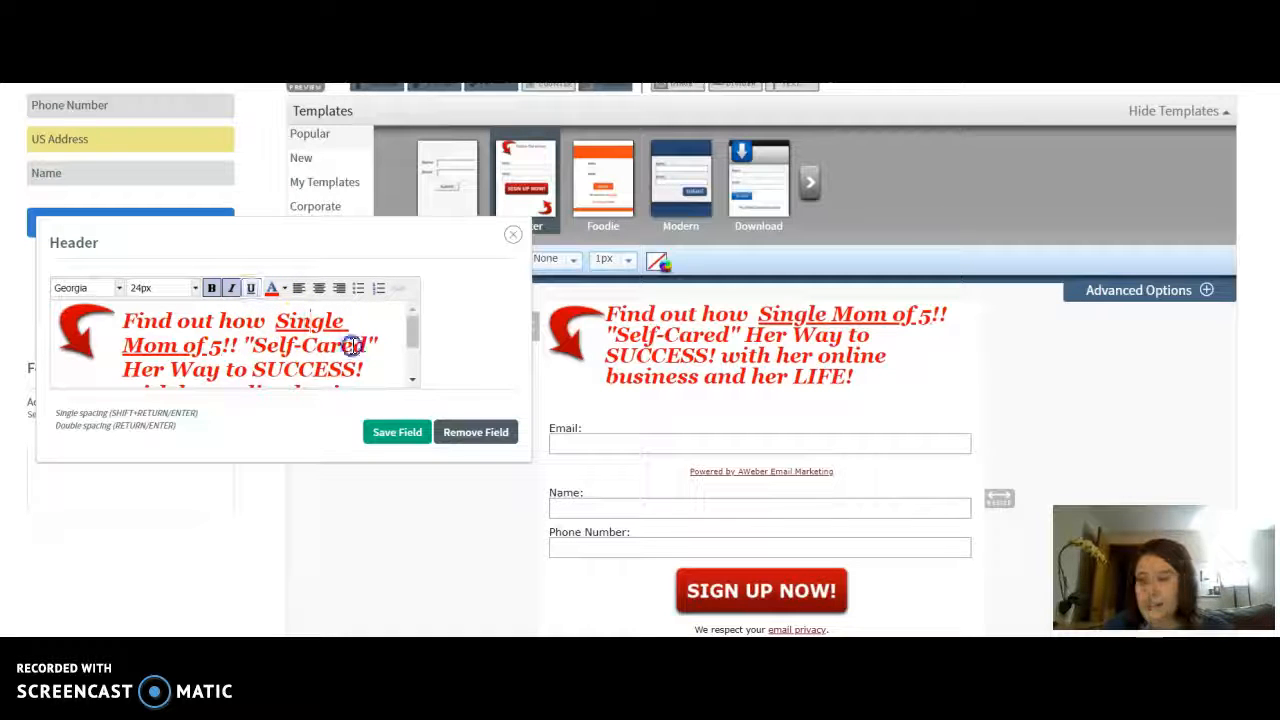
Save the edited header field and save the whole form.
{"action": "left_click", "coordinate": [412, 380]}
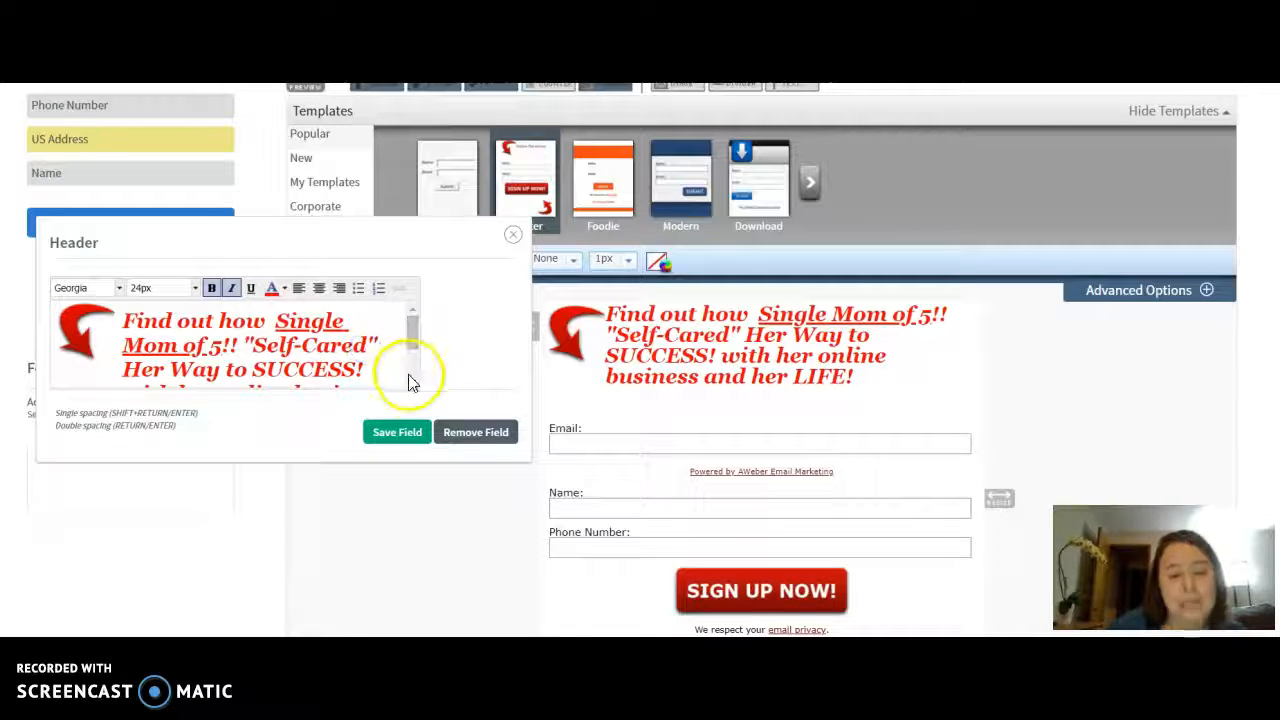
{"action": "left_click", "coordinate": [413, 382]}
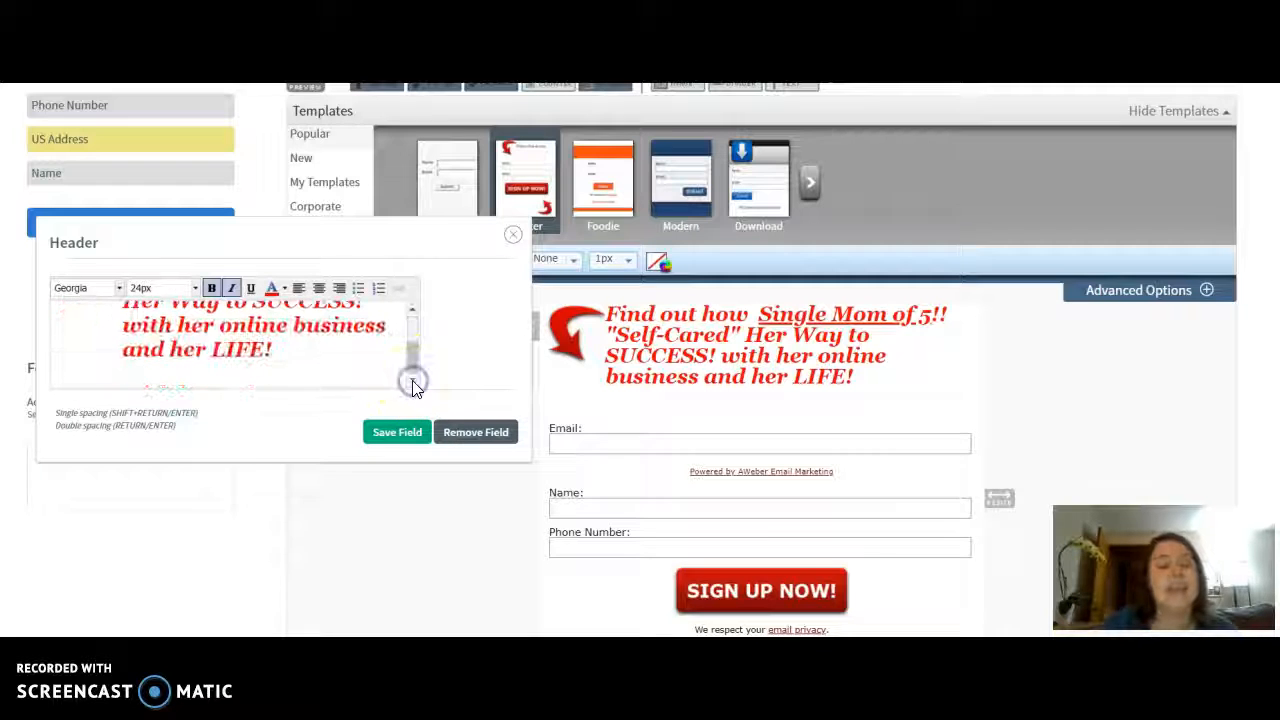
{"action": "left_click", "coordinate": [412, 434]}
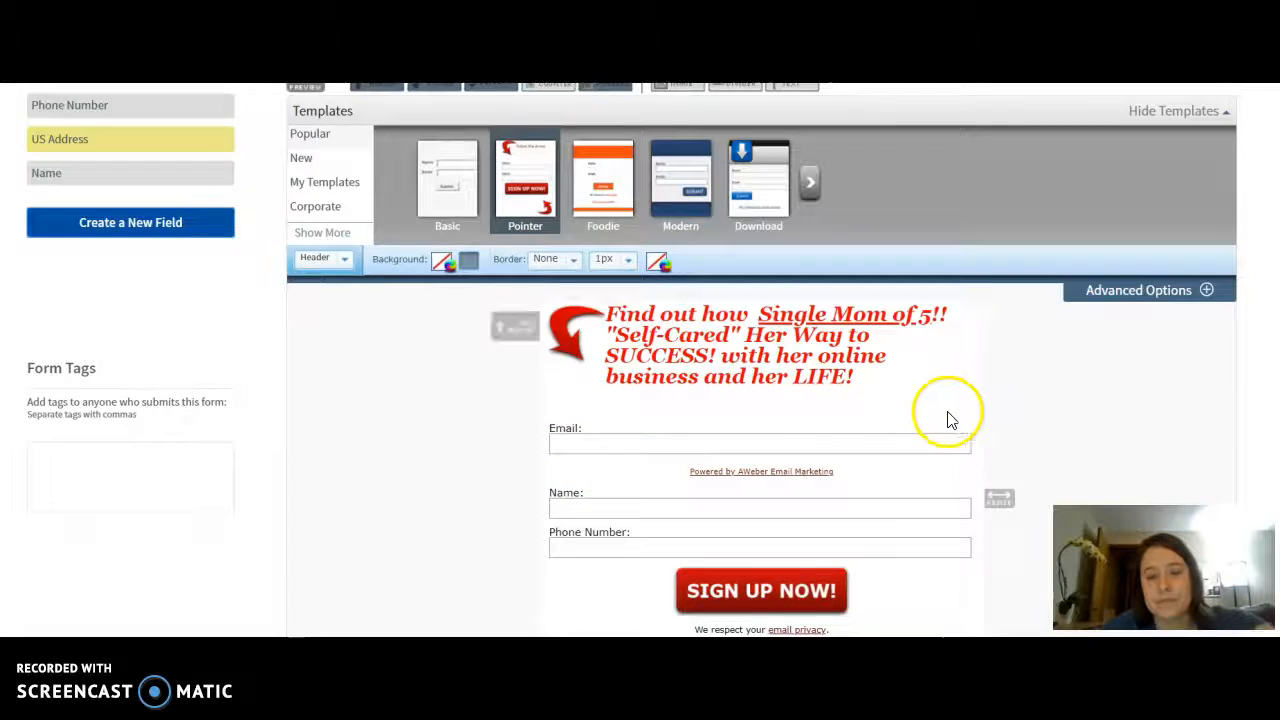
{"action": "scroll", "coordinate": [948, 418], "scroll_direction": "down", "scroll_amount": 2}
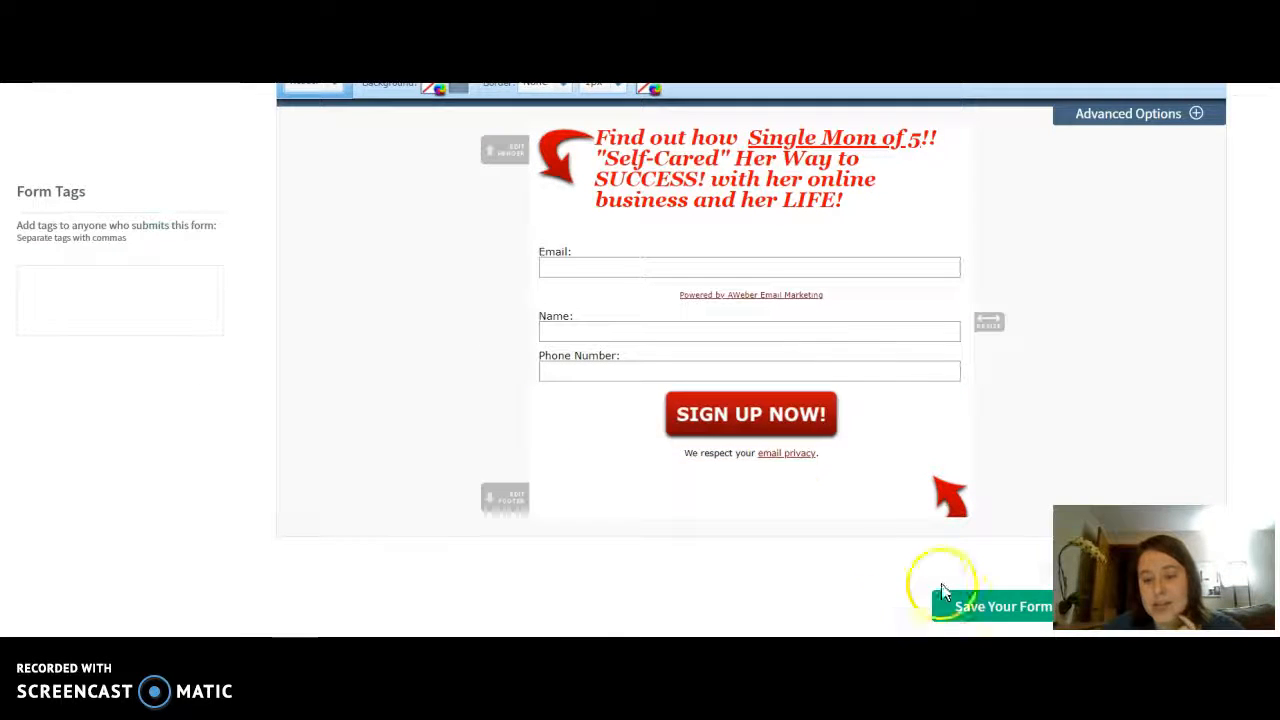
{"action": "left_click", "coordinate": [966, 609]}
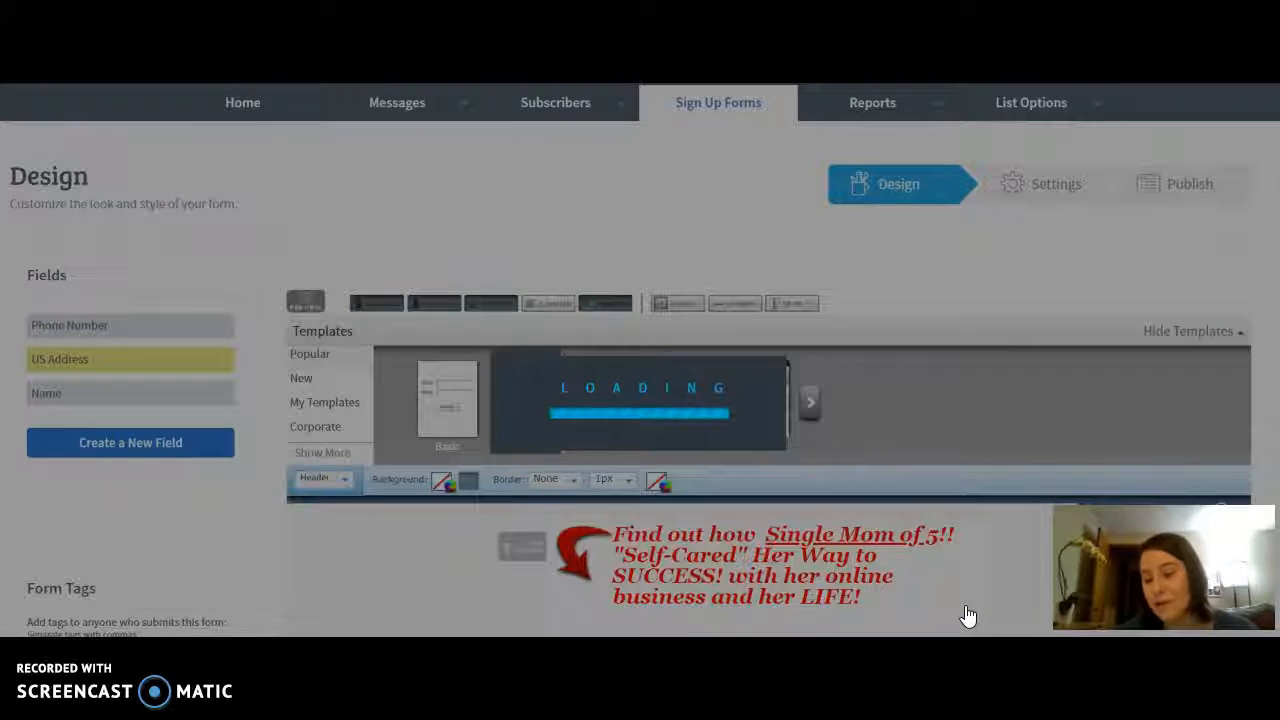
Set the uploaded photo of the sun over the ocean from the image gallery as the header's background image.
{"action": "scroll", "coordinate": [968, 615], "scroll_direction": "down", "scroll_amount": 7}
{"action": "scroll", "coordinate": [968, 615], "scroll_direction": "up", "scroll_amount": 4}
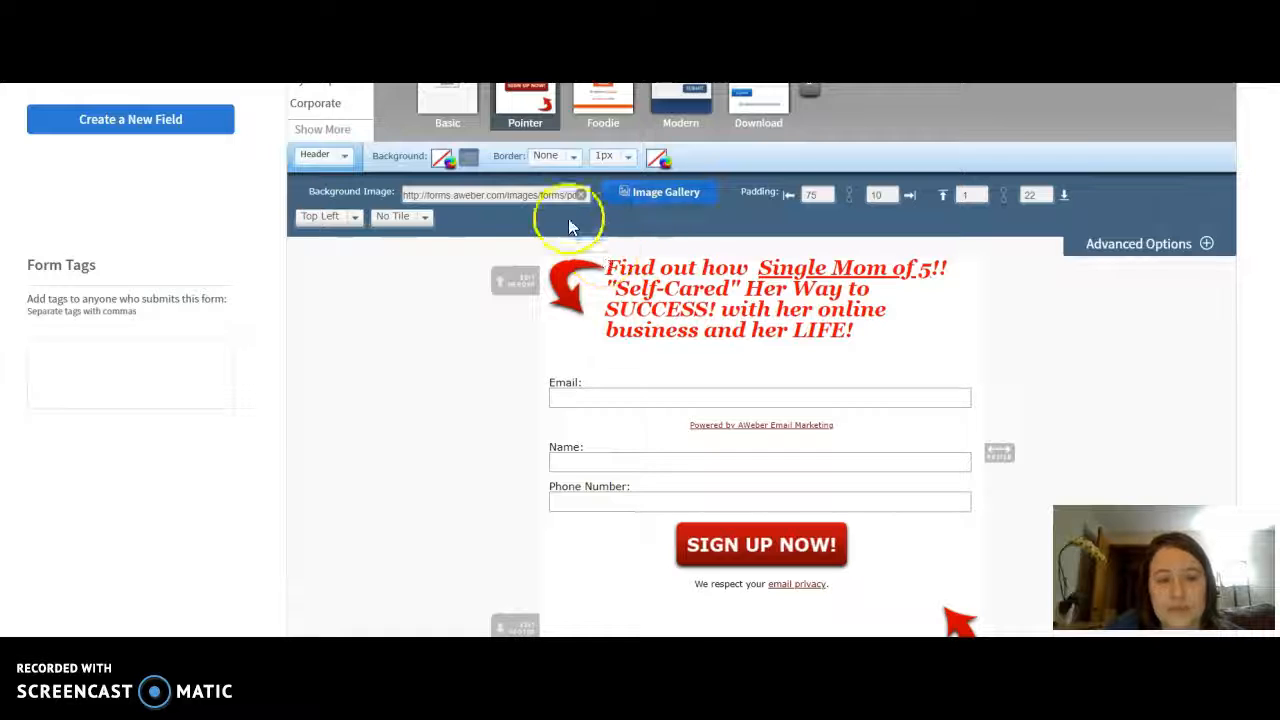
{"action": "left_click", "coordinate": [605, 207]}
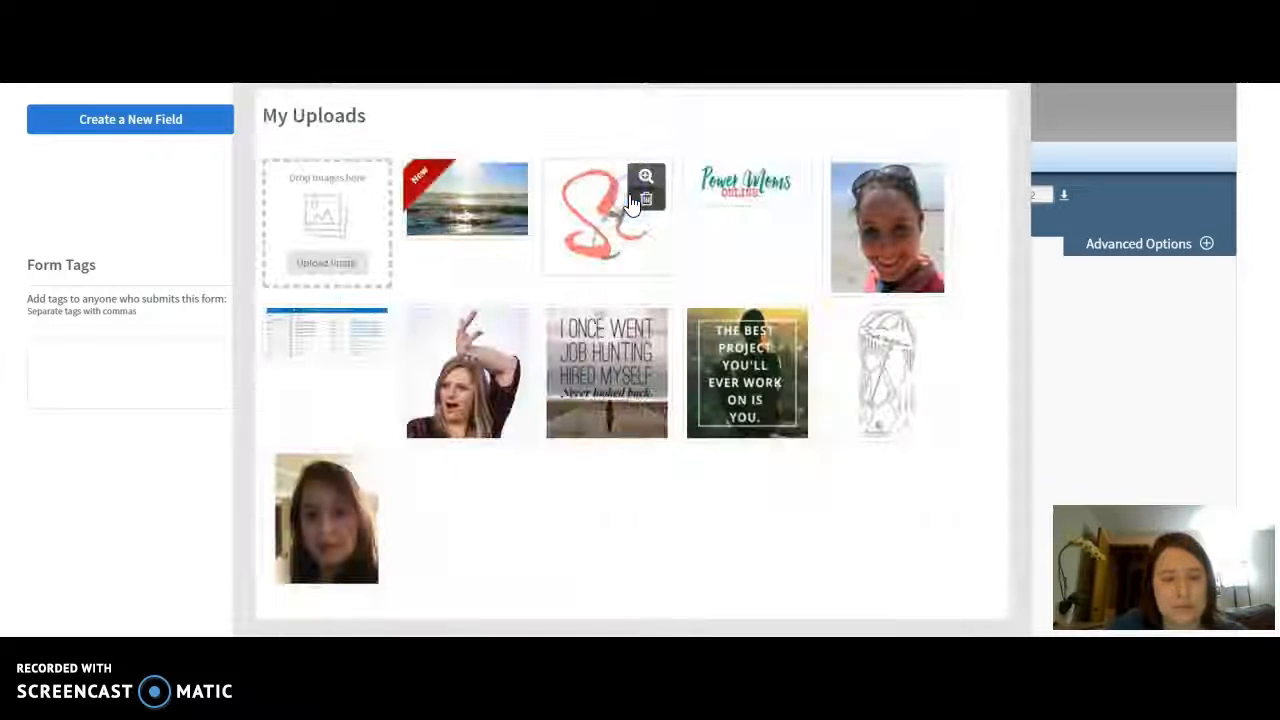
{"action": "left_click", "coordinate": [503, 183]}
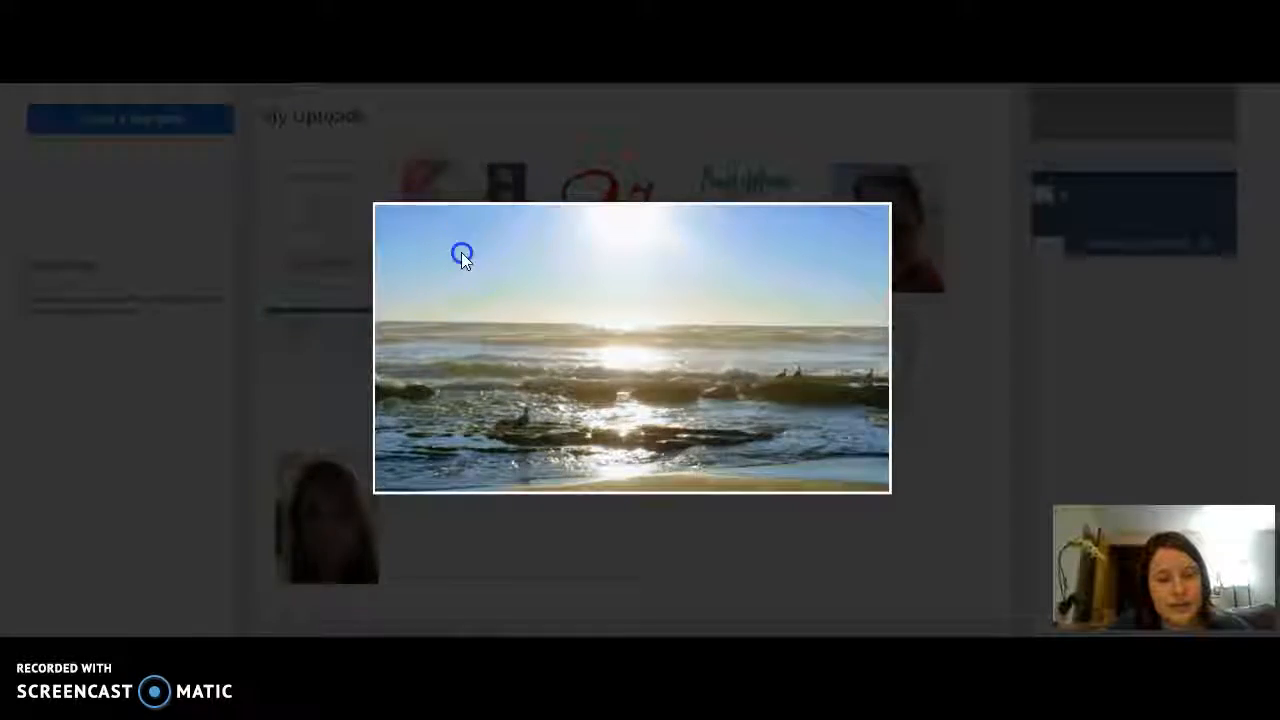
{"action": "left_click", "coordinate": [461, 251]}
{"action": "left_click", "coordinate": [449, 246]}
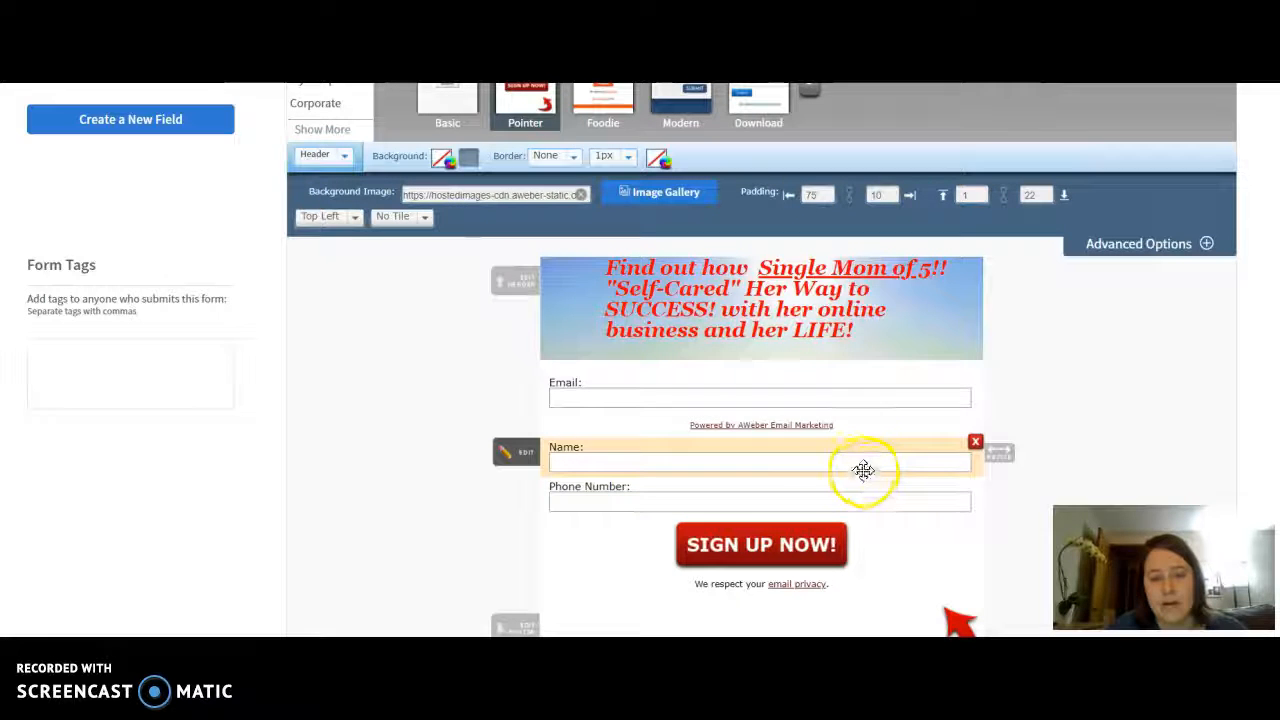
Move the SIGN UP NOW! button directly below the Email field and dismiss the Phone Number field's settings.
{"action": "scroll", "coordinate": [660, 398], "scroll_direction": "down", "scroll_amount": 4}
{"action": "scroll", "coordinate": [655, 402], "scroll_direction": "up", "scroll_amount": 3}
{"action": "scroll", "coordinate": [624, 468], "scroll_direction": "up", "scroll_amount": 1}
{"action": "scroll", "coordinate": [624, 468], "scroll_direction": "down", "scroll_amount": 1}
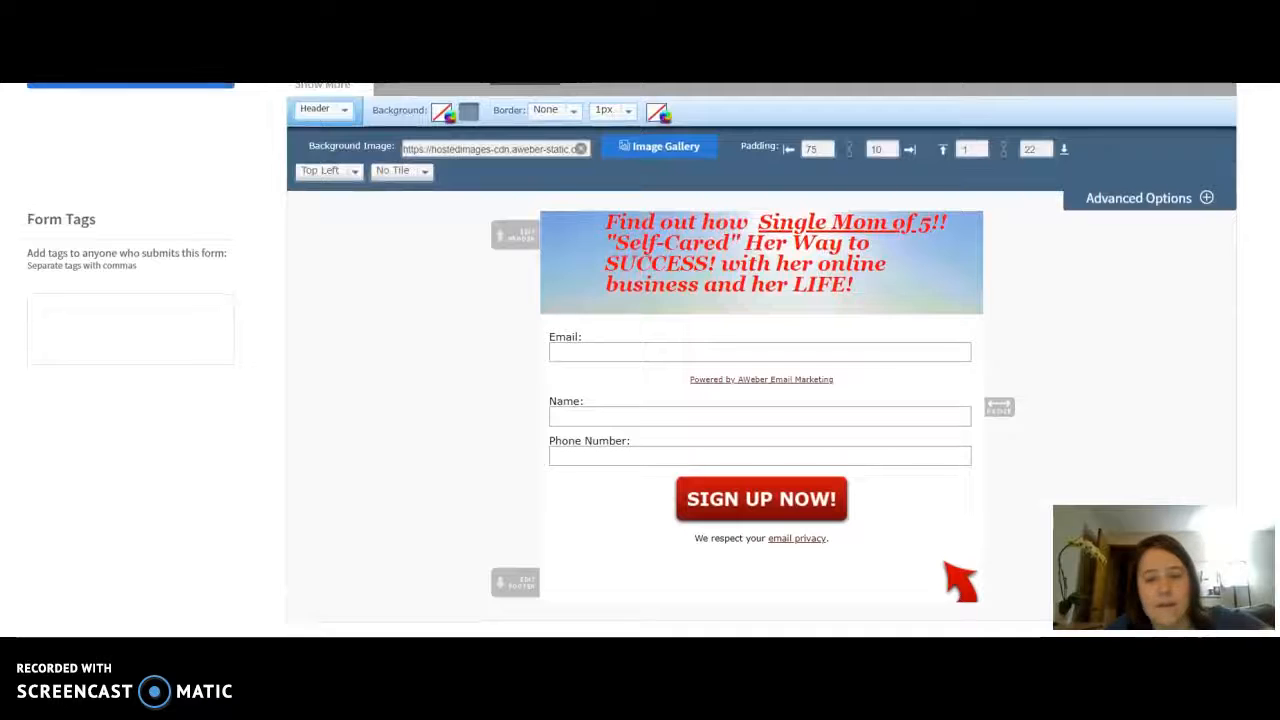
{"action": "left_click", "coordinate": [626, 456]}
{"action": "scroll", "coordinate": [626, 456], "scroll_direction": "down", "scroll_amount": 1}
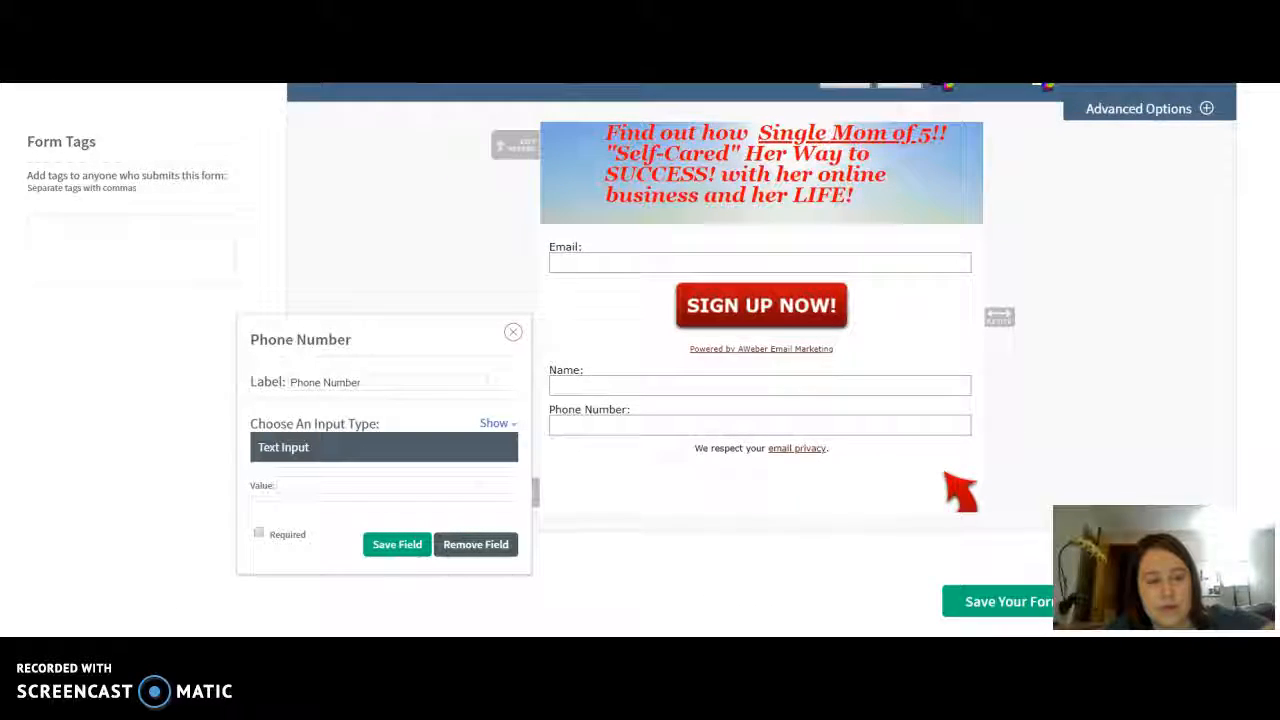
{"action": "scroll", "coordinate": [594, 409], "scroll_direction": "down", "scroll_amount": 1}
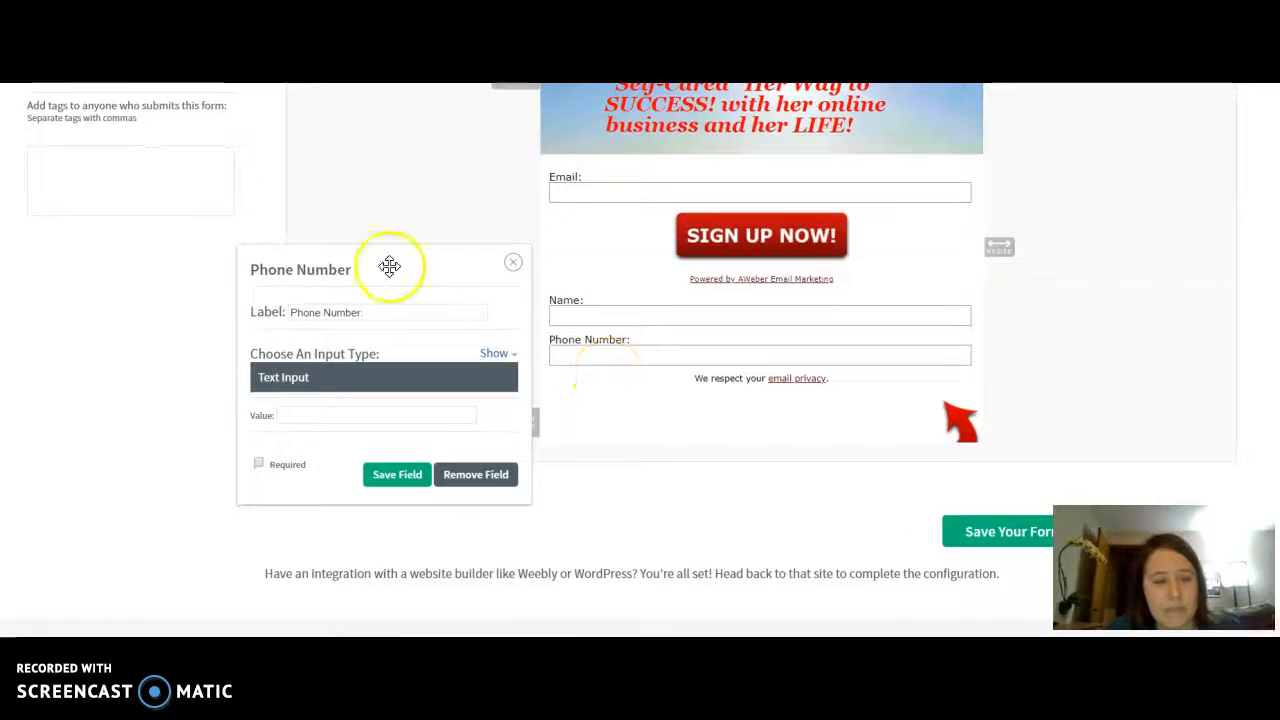
{"action": "left_click", "coordinate": [517, 266]}
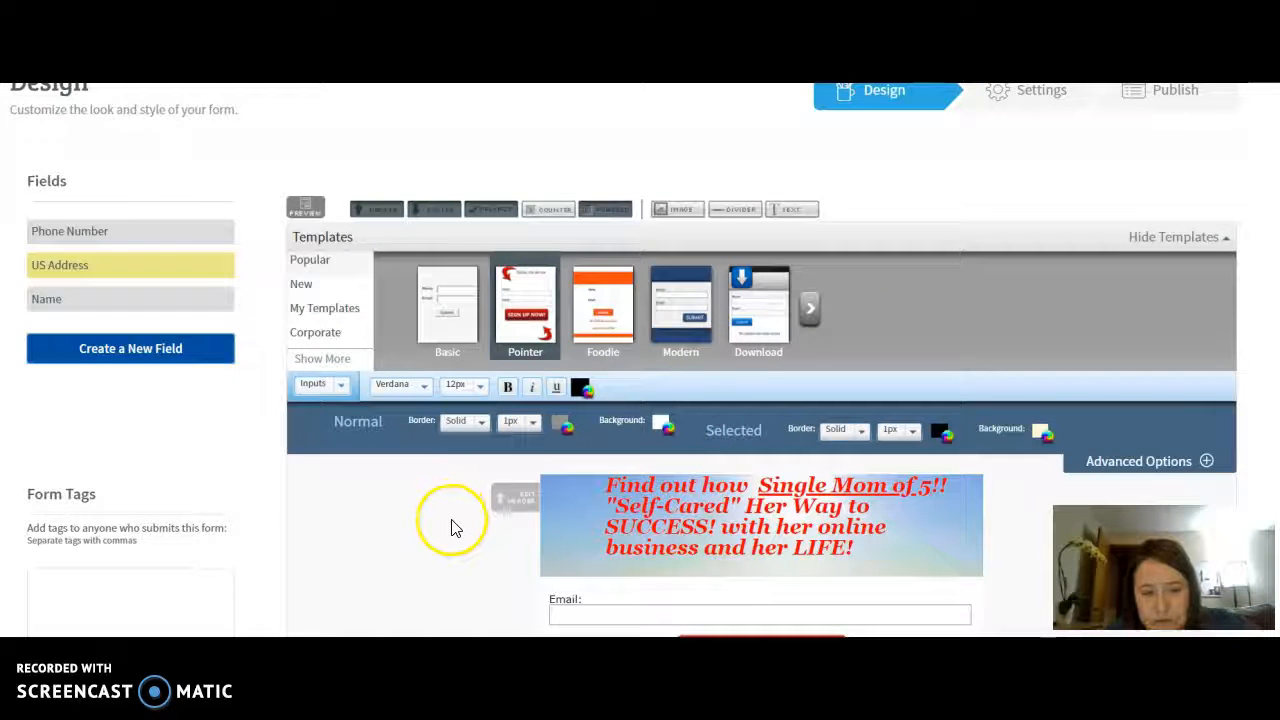
{"action": "scroll", "coordinate": [451, 518], "scroll_direction": "down", "scroll_amount": 3}
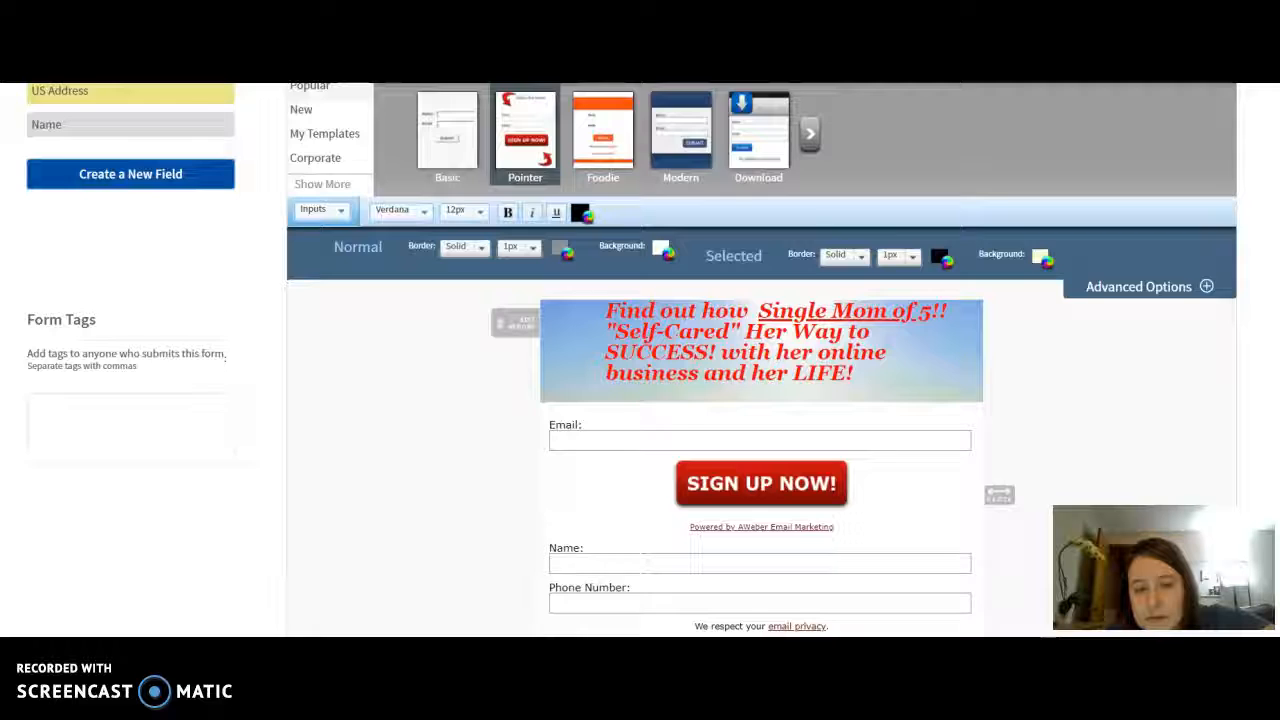
{"action": "scroll", "coordinate": [762, 400], "scroll_direction": "down", "scroll_amount": 1}
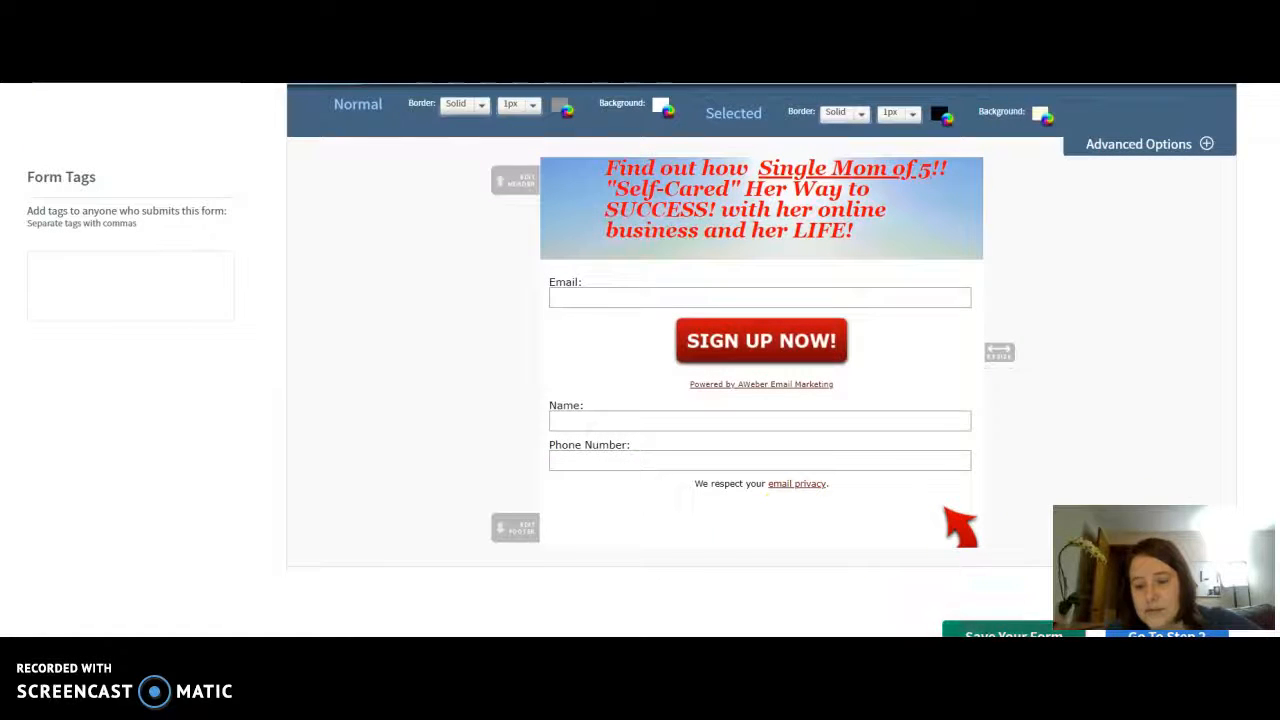
{"action": "scroll", "coordinate": [1010, 527], "scroll_direction": "down", "scroll_amount": 2}
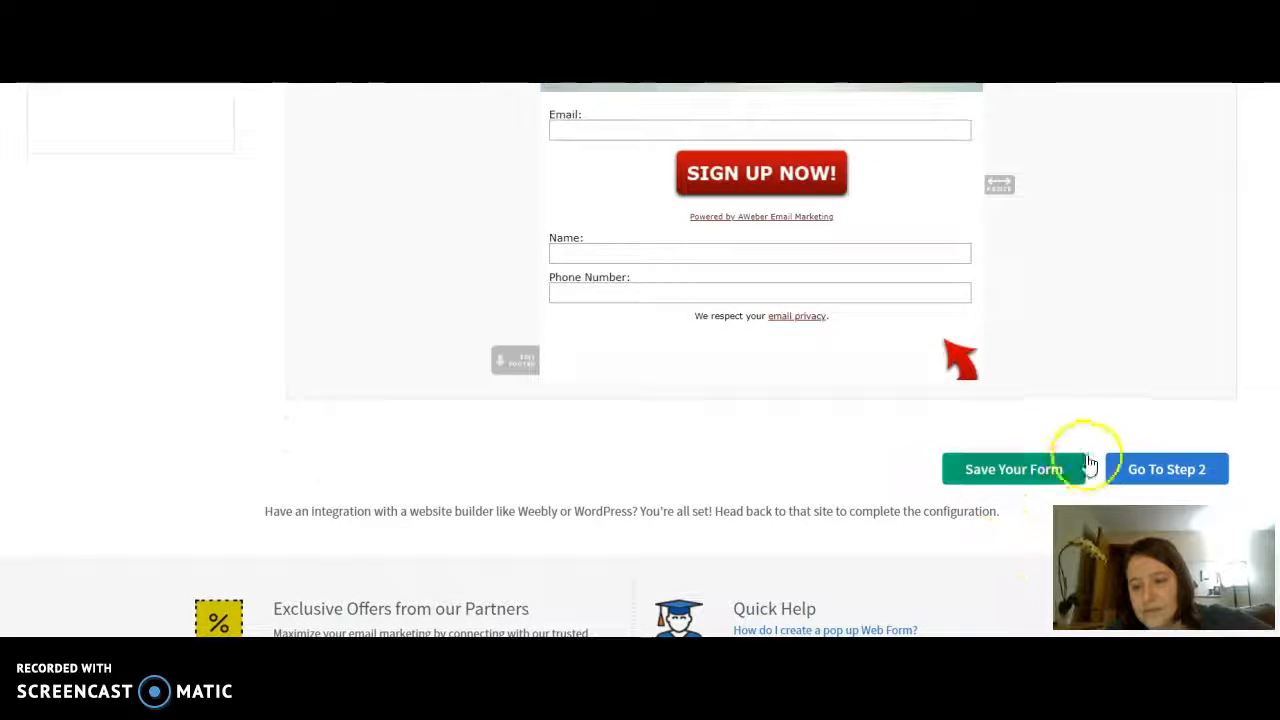
{"action": "right_click", "coordinate": [1078, 470]}
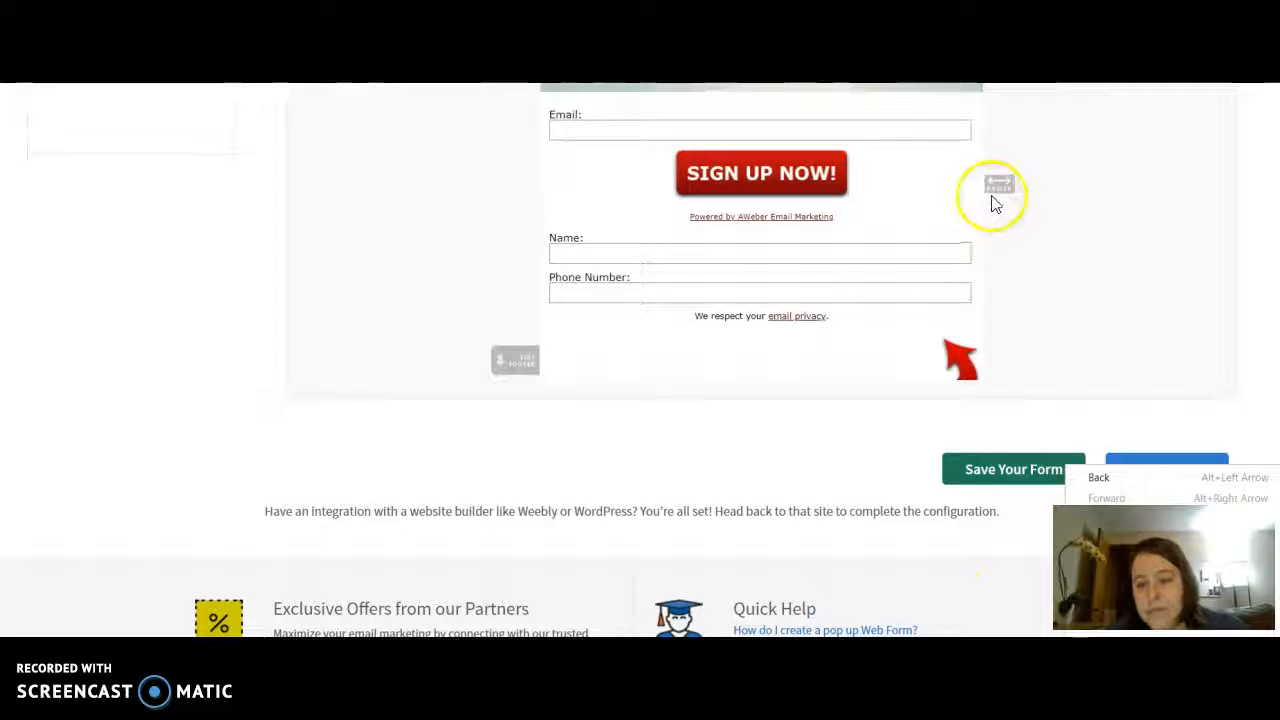
{"action": "right_click", "coordinate": [962, 188]}
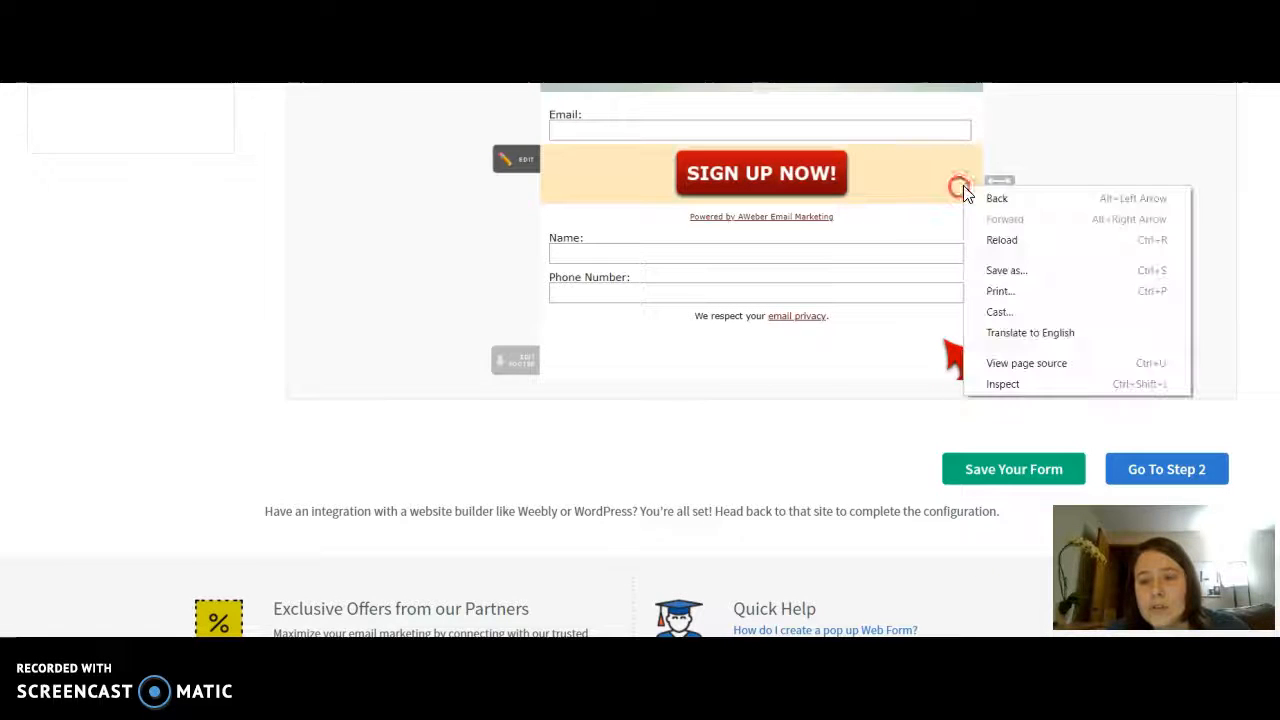
{"action": "left_click", "coordinate": [1046, 168]}
{"action": "right_click", "coordinate": [988, 182]}
{"action": "left_click", "coordinate": [1035, 129]}
Move the "Powered by AWeber Email Marketing" line between the Name and Phone Number fields.
{"action": "scroll", "coordinate": [1035, 125], "scroll_direction": "up", "scroll_amount": 3}
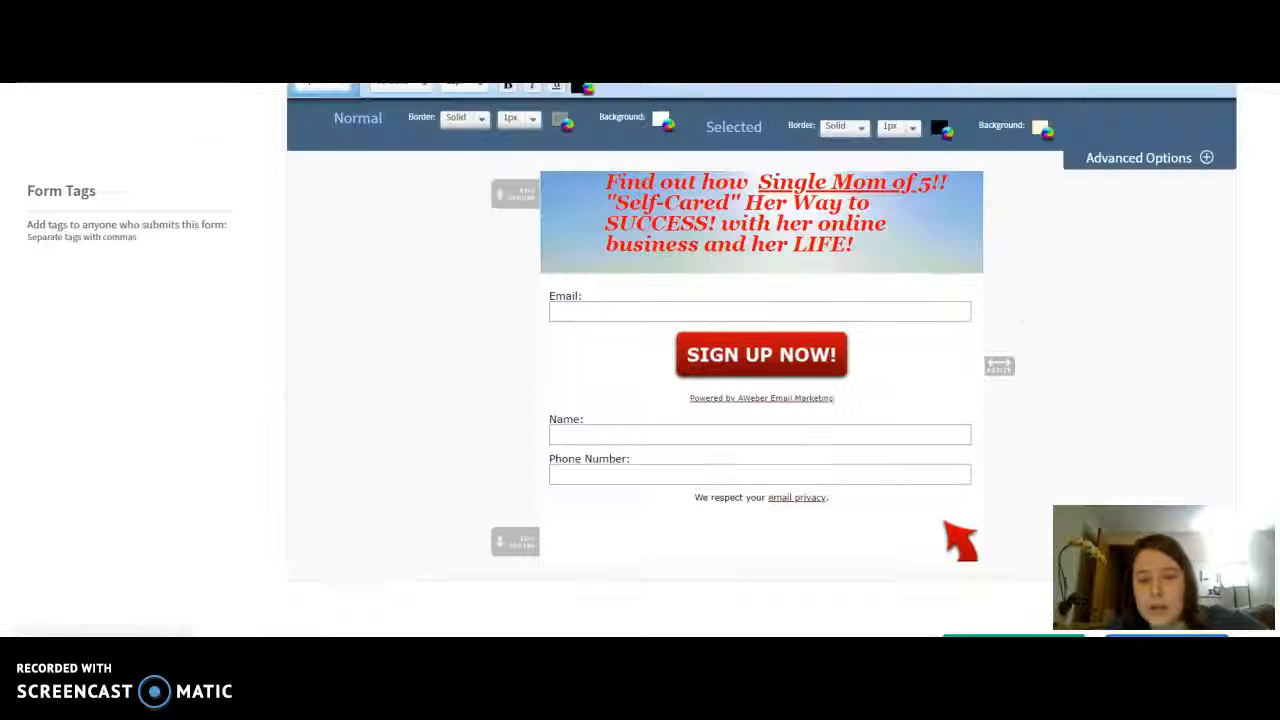
{"action": "scroll", "coordinate": [1035, 125], "scroll_direction": "down", "scroll_amount": 1}
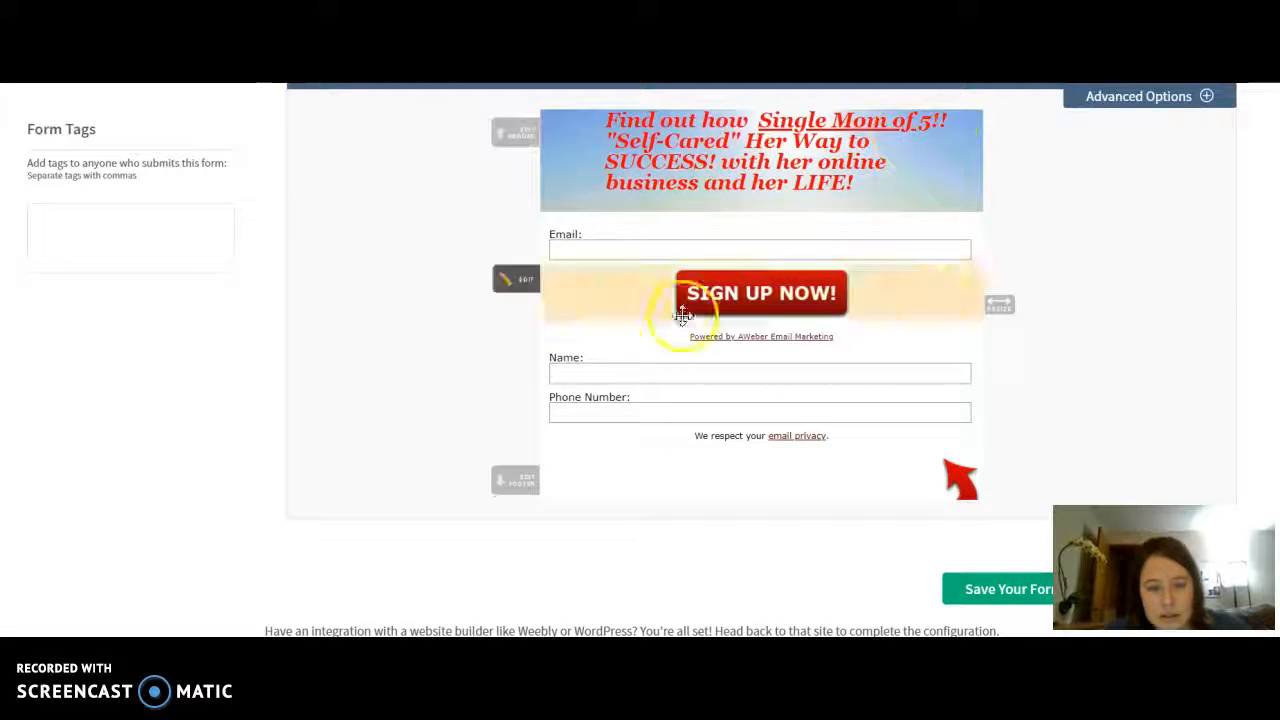
{"action": "left_click_drag", "start_coordinate": [750, 336], "coordinate": [750, 387]}
Open the header for editing, review its full text over the background photo, and close the editor.
{"action": "left_click", "coordinate": [762, 174]}
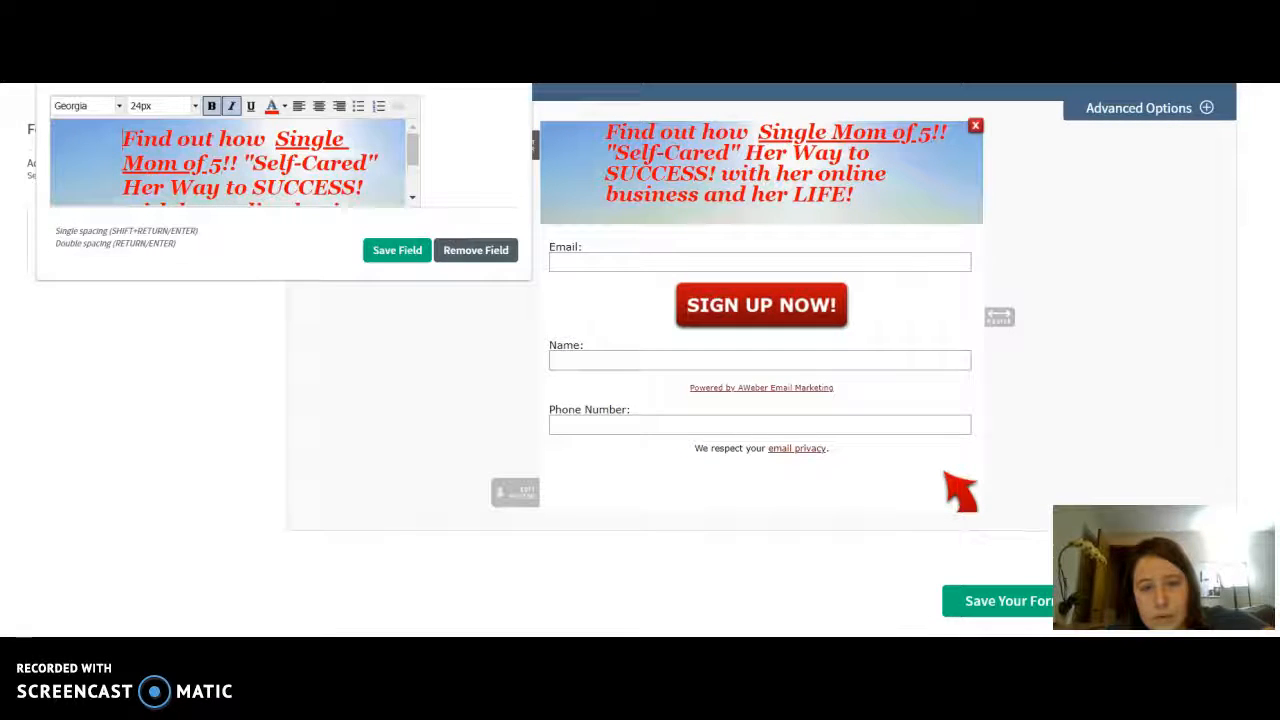
{"action": "scroll", "coordinate": [31, 463], "scroll_direction": "up", "scroll_amount": 1}
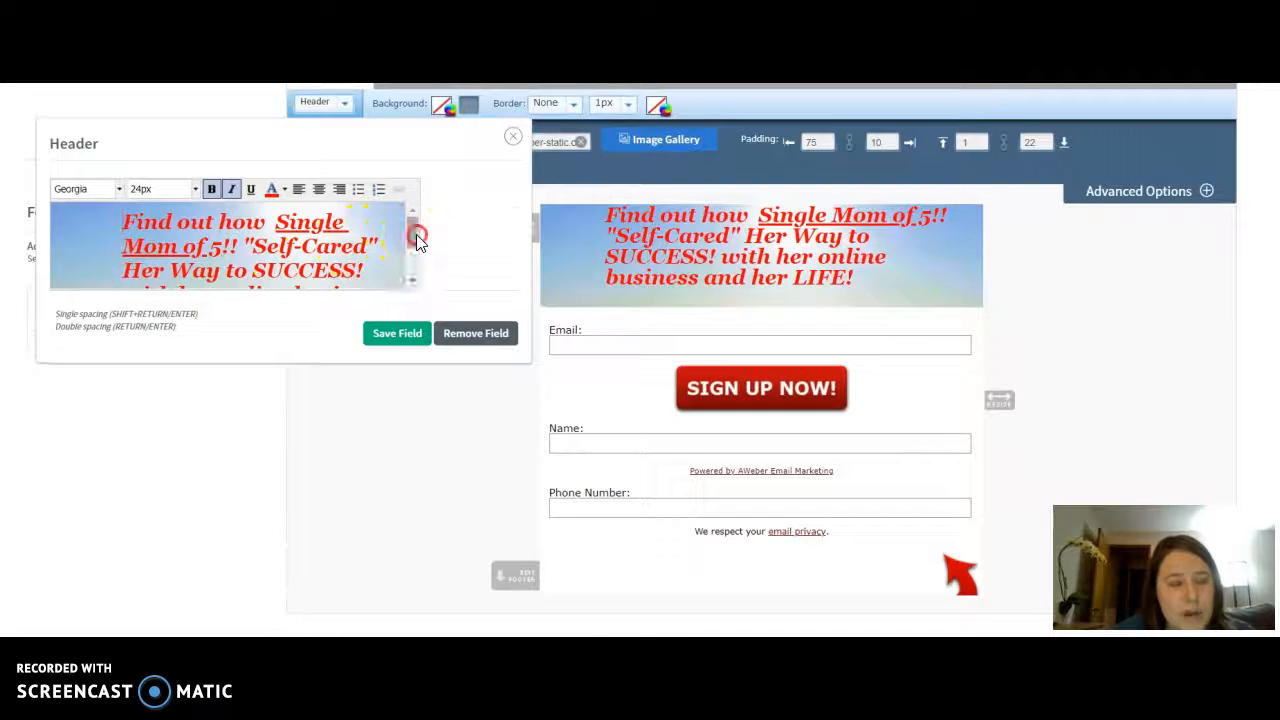
{"action": "right_click", "coordinate": [420, 276]}
{"action": "left_click", "coordinate": [414, 237]}
{"action": "left_click_drag", "start_coordinate": [414, 237], "coordinate": [417, 263]}
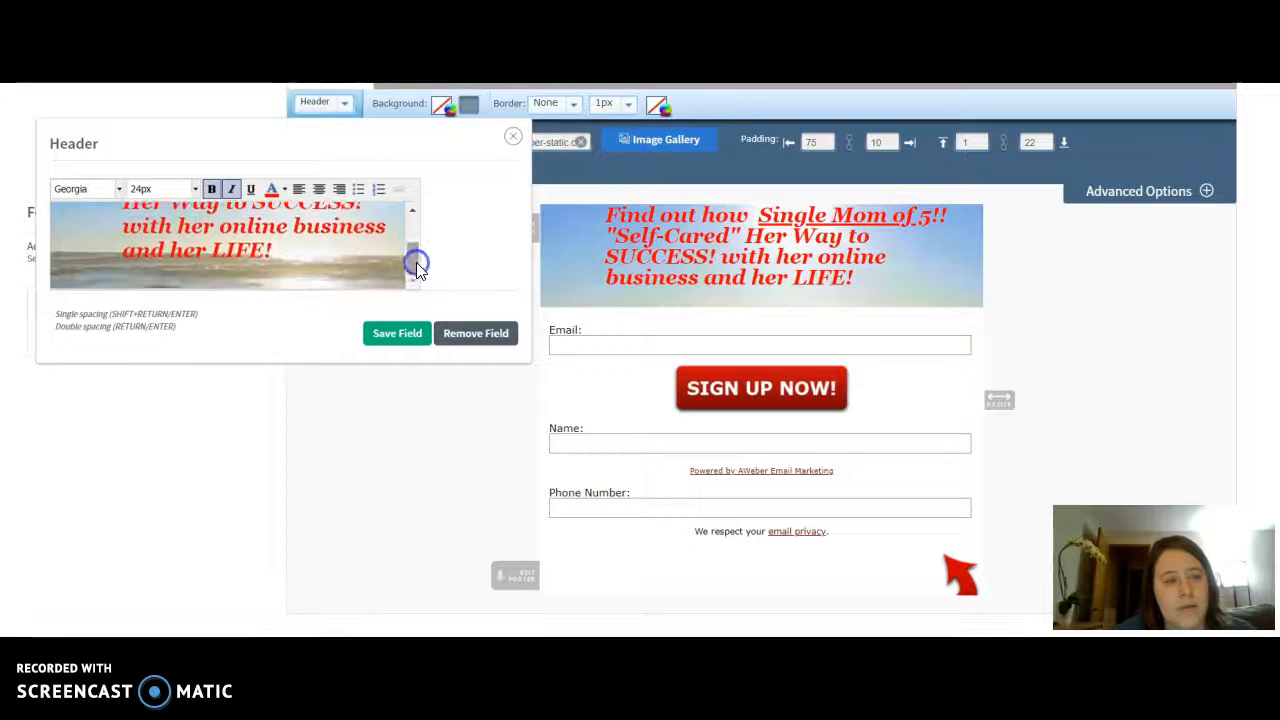
{"action": "right_click", "coordinate": [421, 399]}
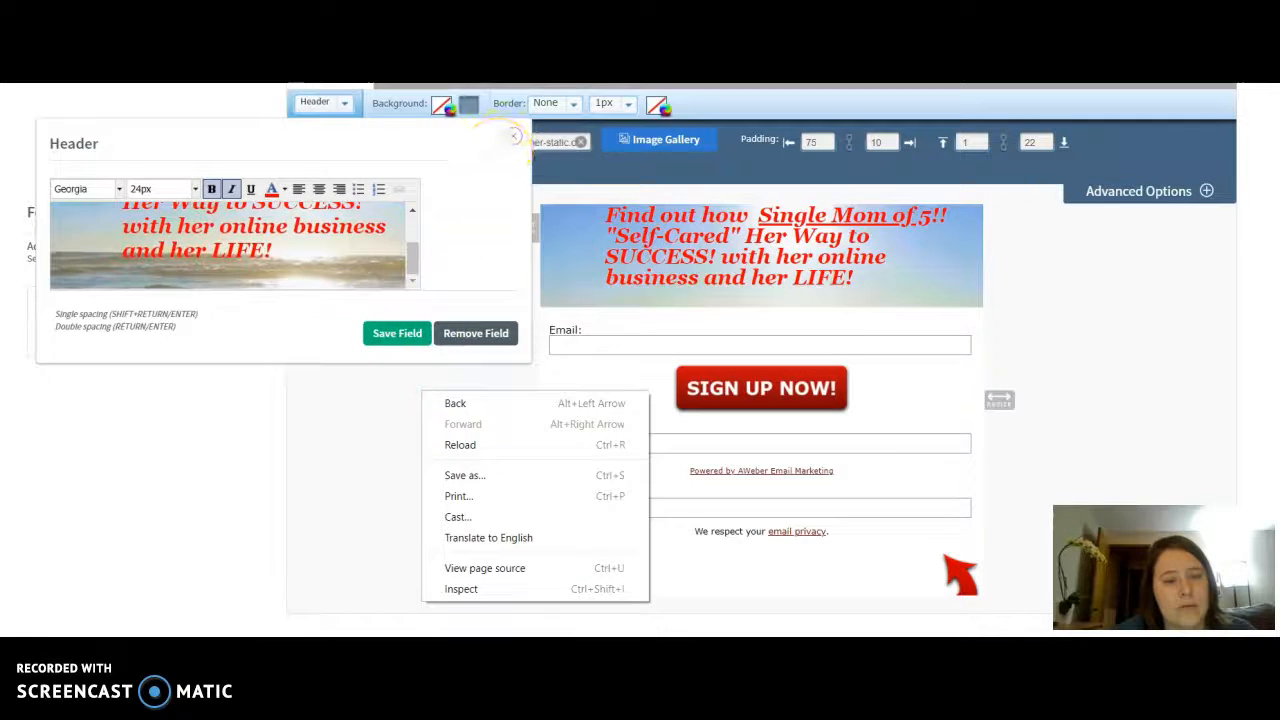
{"action": "left_click", "coordinate": [513, 136]}
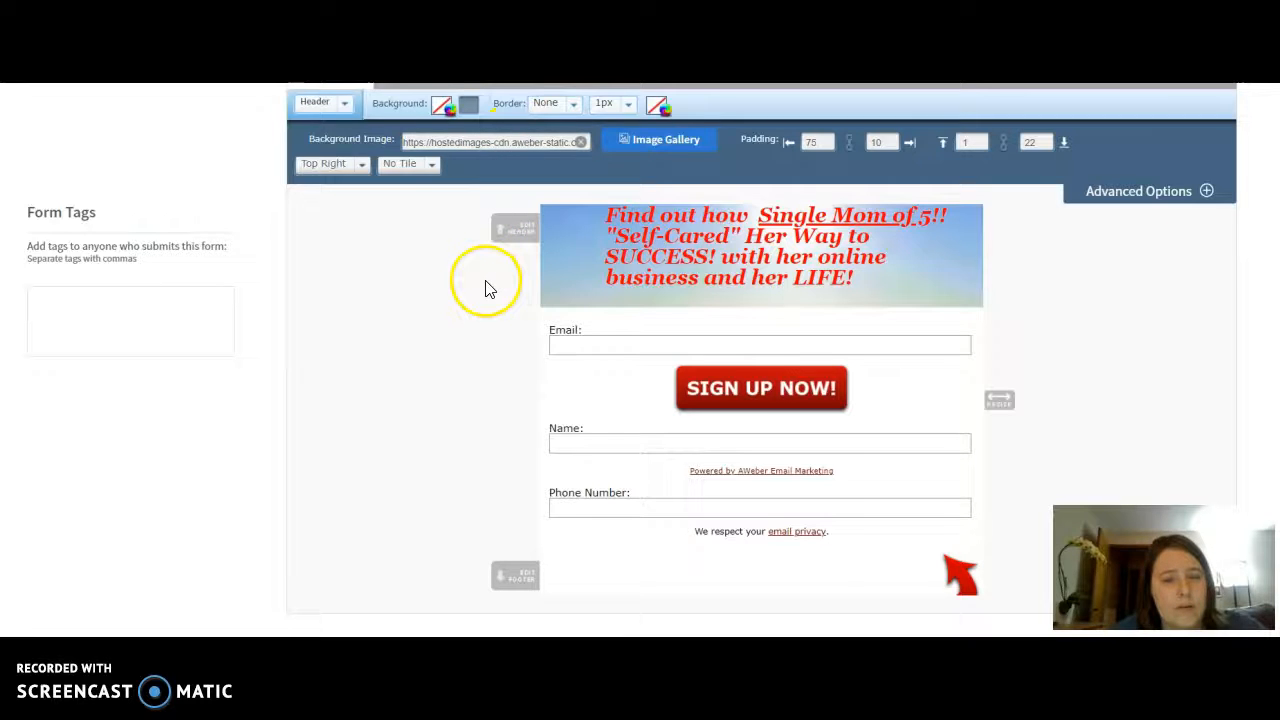
Collapse the header's advanced options.
{"action": "scroll", "coordinate": [485, 280], "scroll_direction": "up", "scroll_amount": 2}
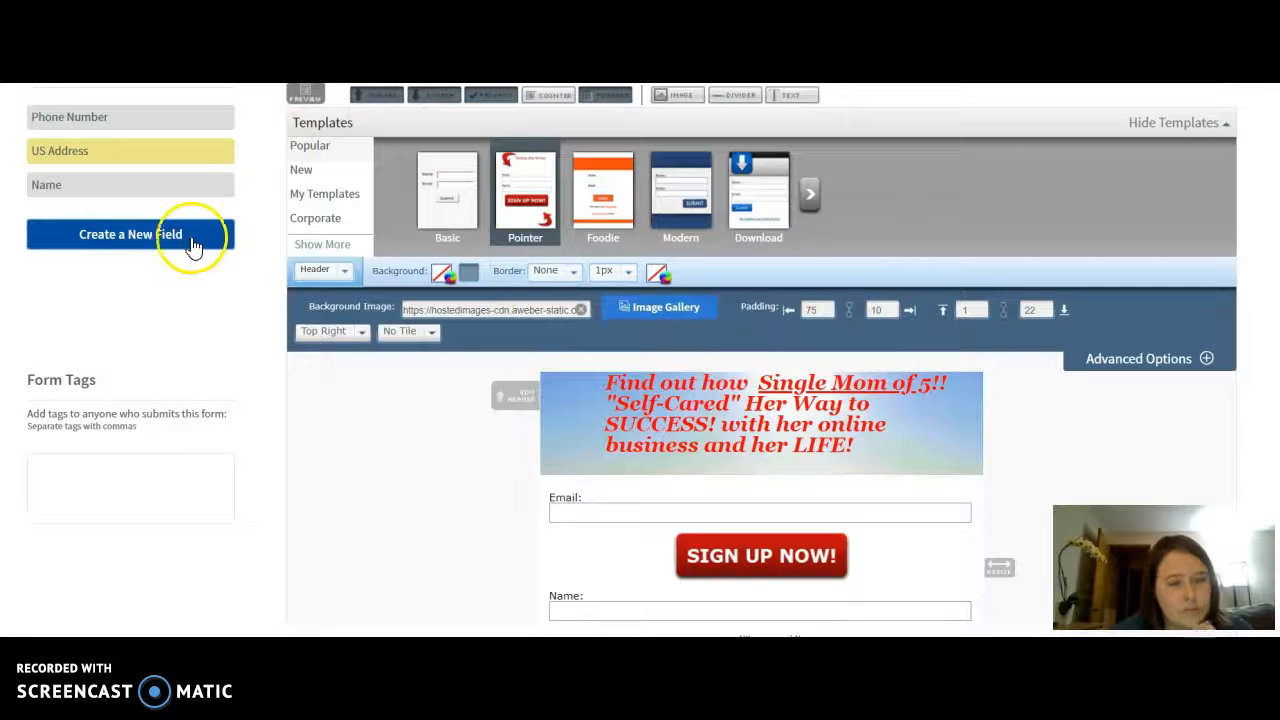
{"action": "right_click", "coordinate": [1209, 360]}
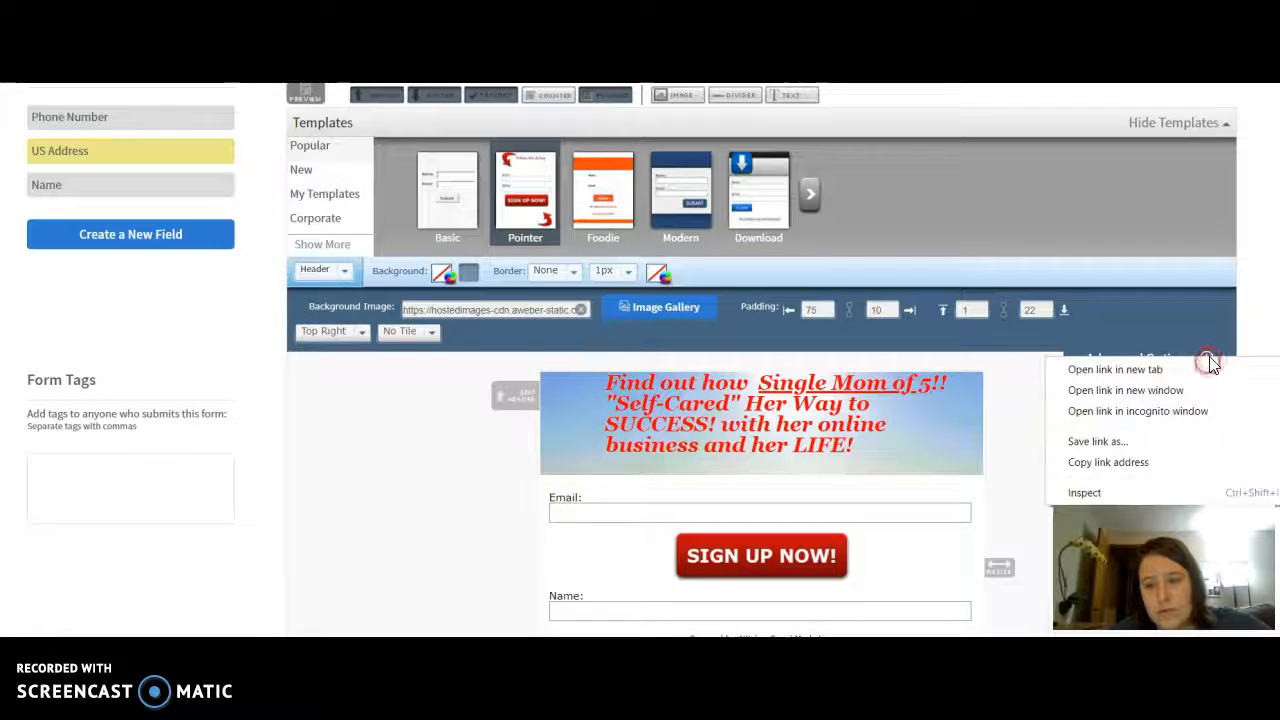
{"action": "left_click", "coordinate": [1195, 350]}
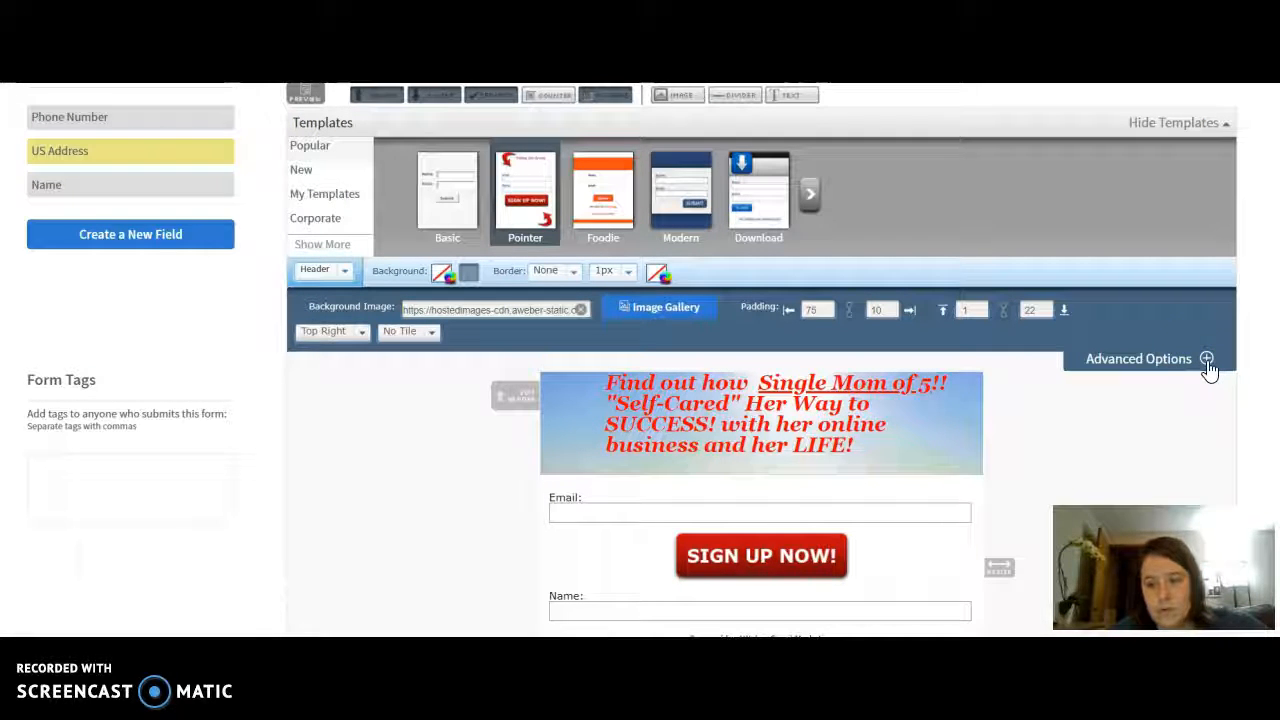
{"action": "left_click", "coordinate": [1209, 359]}
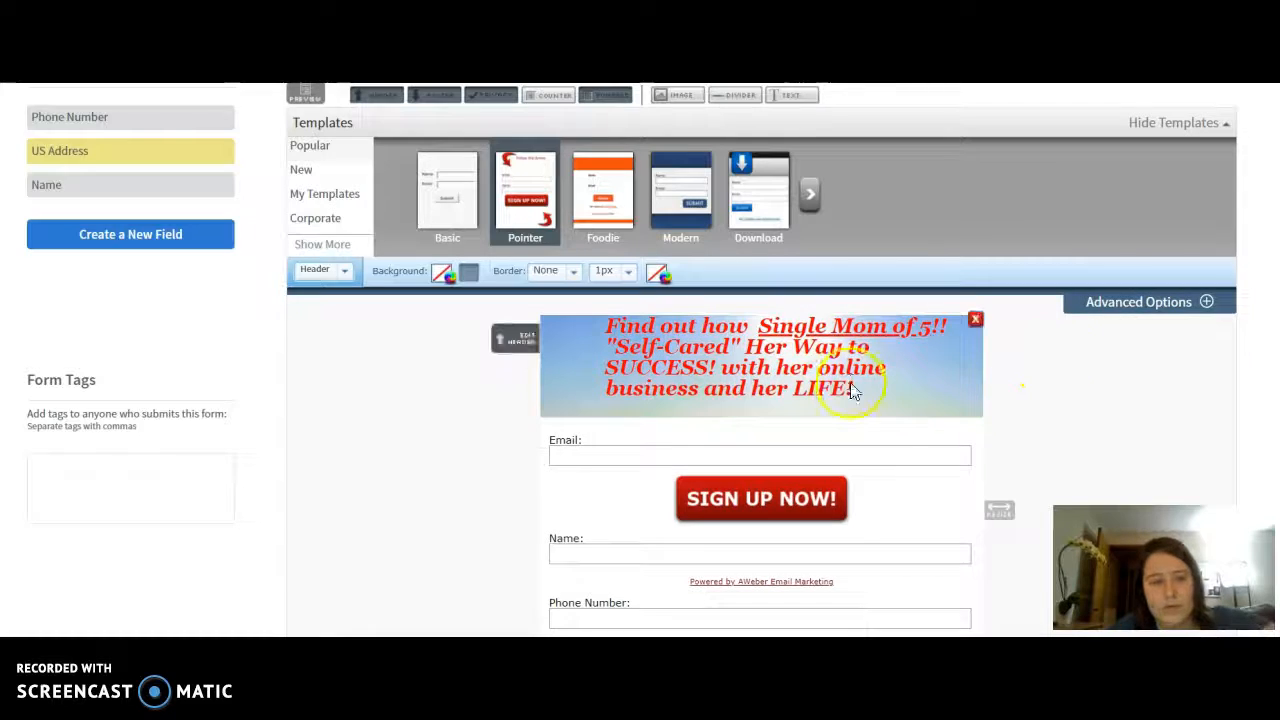
Switch the form's SIGN UP NOW! image button to an HTML button.
{"action": "scroll", "coordinate": [860, 383], "scroll_direction": "down", "scroll_amount": 2}
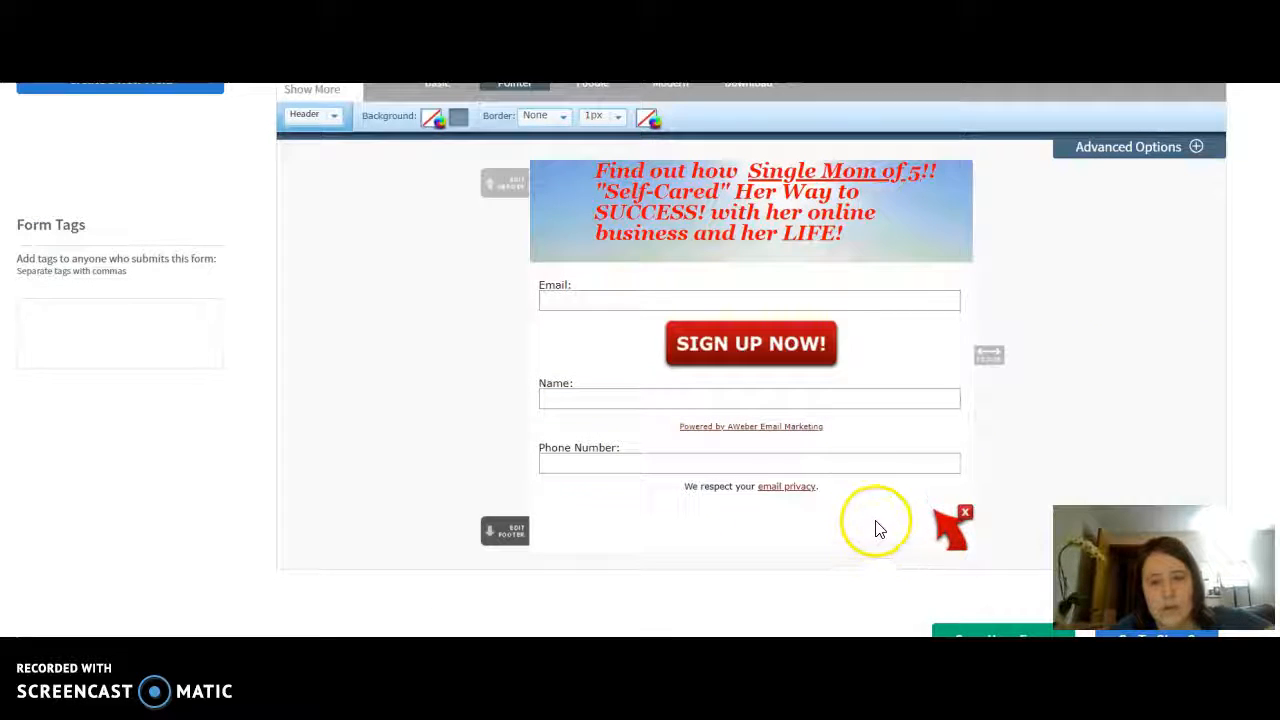
{"action": "scroll", "coordinate": [874, 523], "scroll_direction": "up", "scroll_amount": 1}
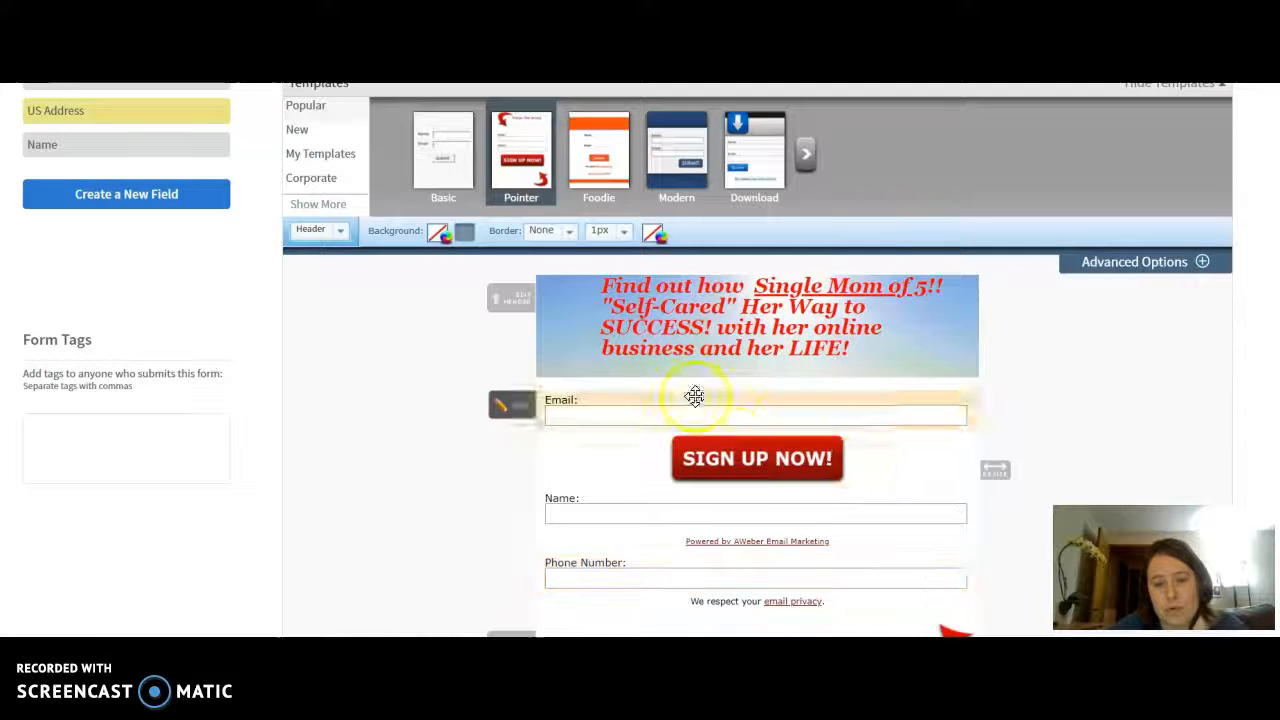
{"action": "left_click", "coordinate": [748, 456]}
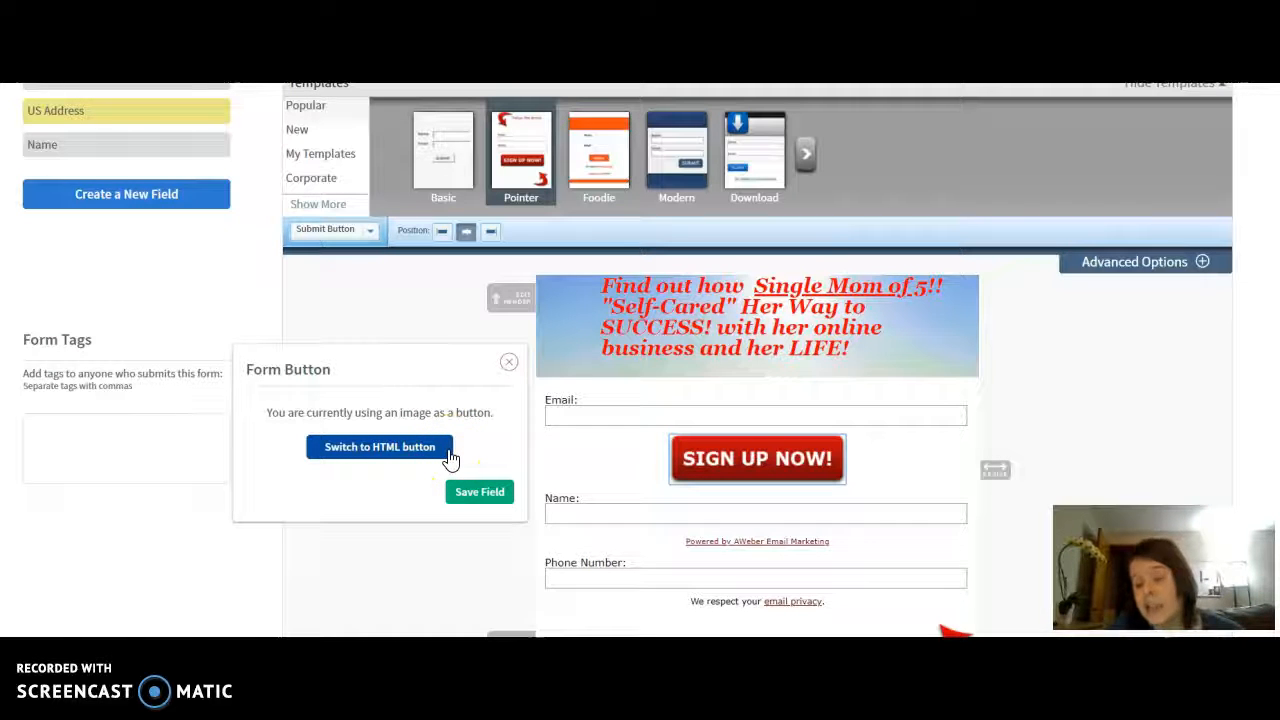
{"action": "left_click", "coordinate": [380, 447]}
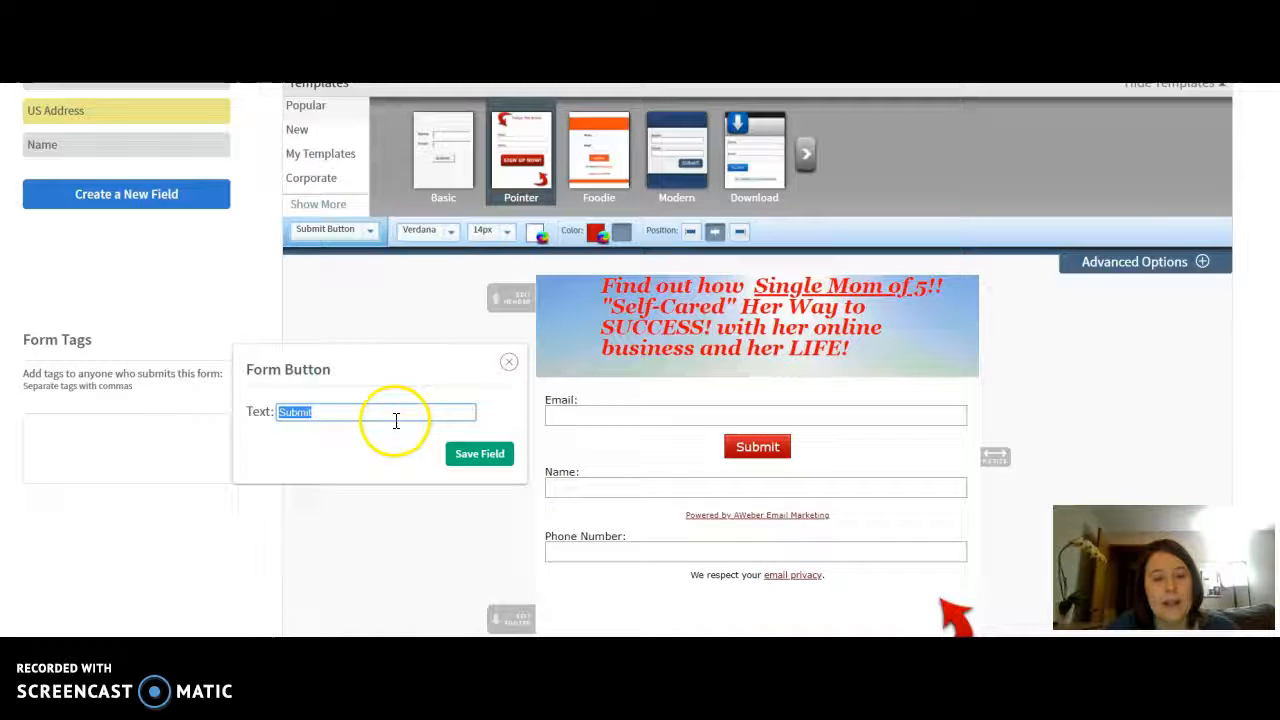
Replace the form button's default text with "LEARN HOW NOW!".
{"action": "key", "text": "BackSpace"}
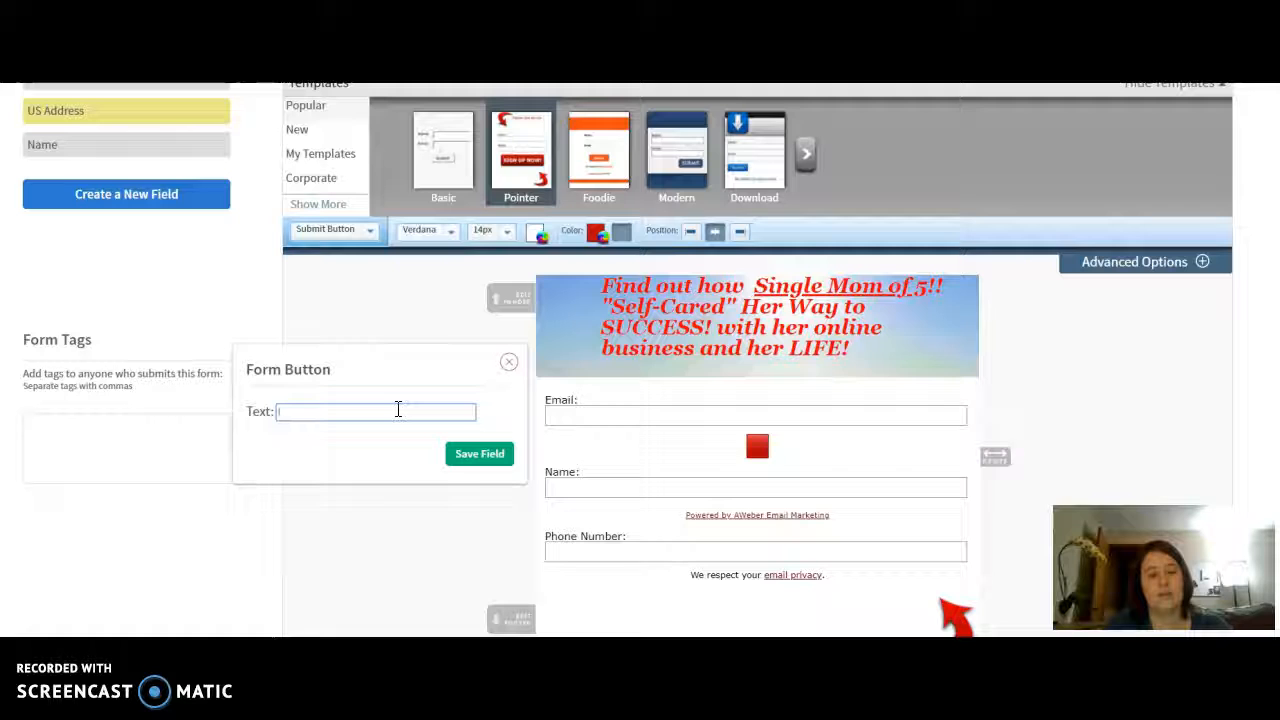
{"action": "type", "text": "LEARN HOW NOW"}
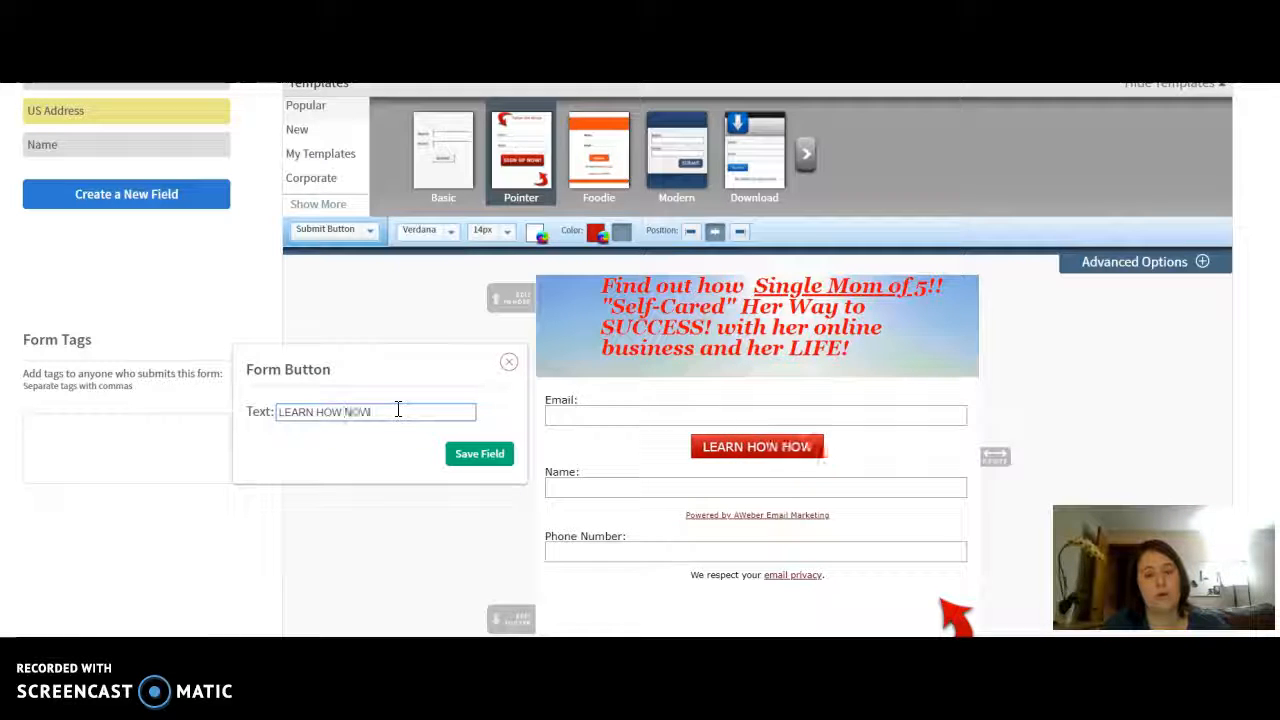
{"action": "type", "text": "!Clic"}
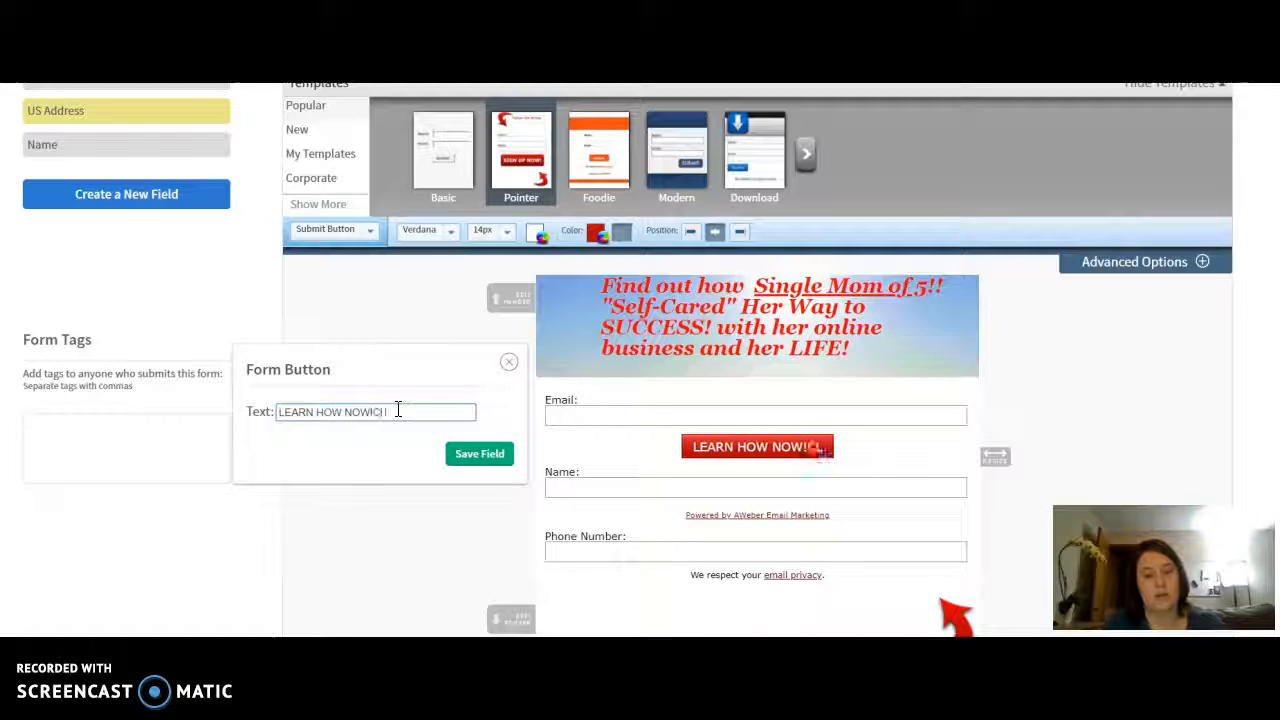
{"action": "key", "text": "BackSpace"}
{"action": "key", "text": "BackSpace"}
{"action": "key", "text": "BackSpace"}
{"action": "key", "text": "BackSpace"}
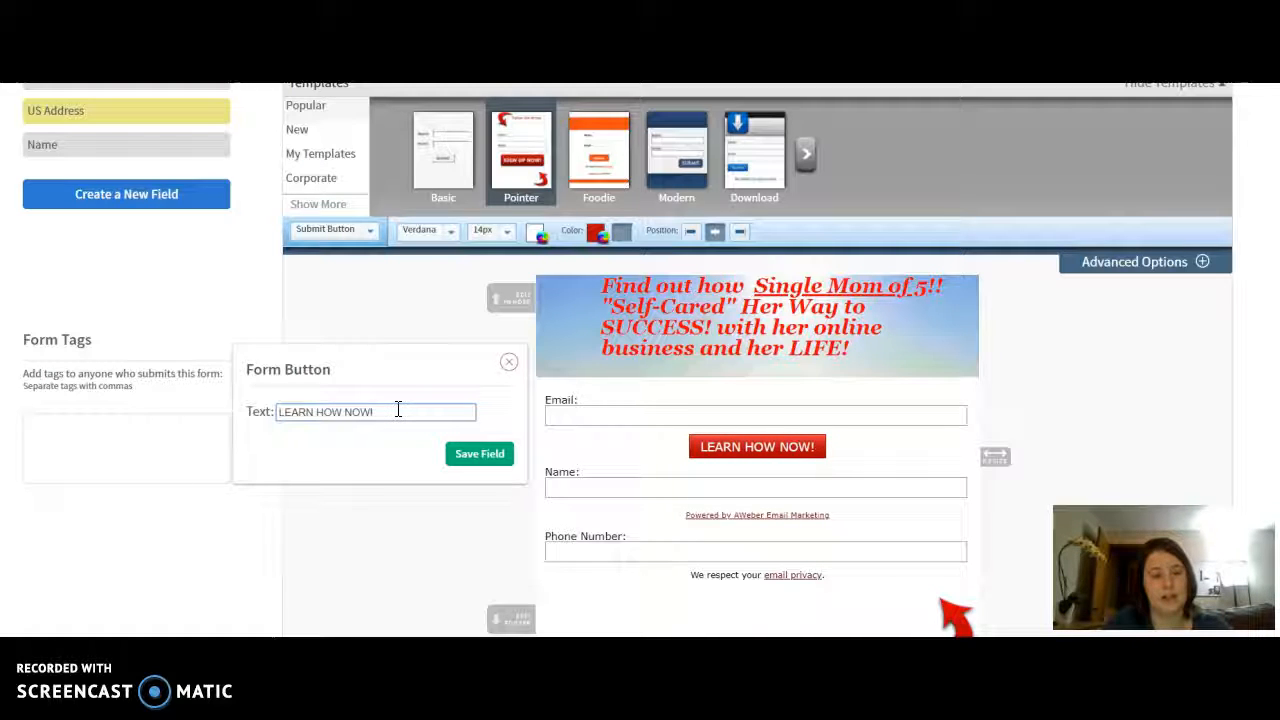
Add "CLICK to" in front of the button text so it reads "CLICK to LEARN HOW NOW!" and save the field.
{"action": "left_click", "coordinate": [281, 411]}
{"action": "type", "text": "CLICK"}
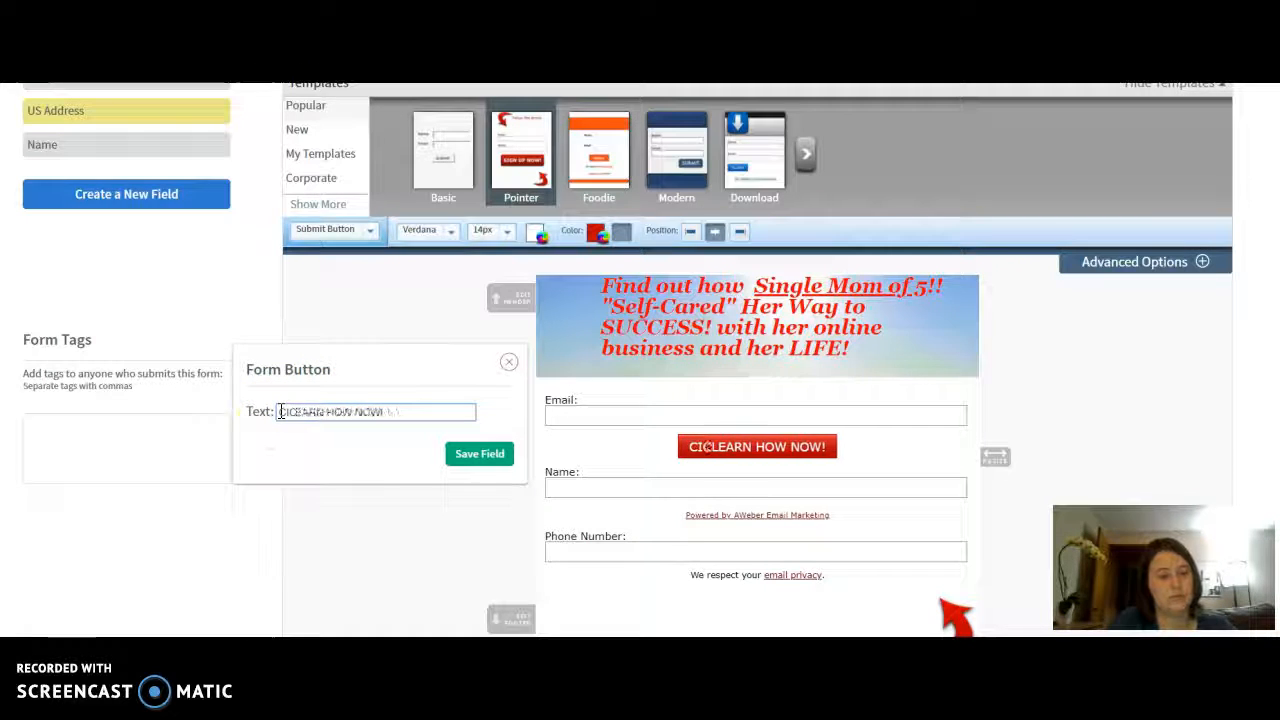
{"action": "type", "text": " to"}
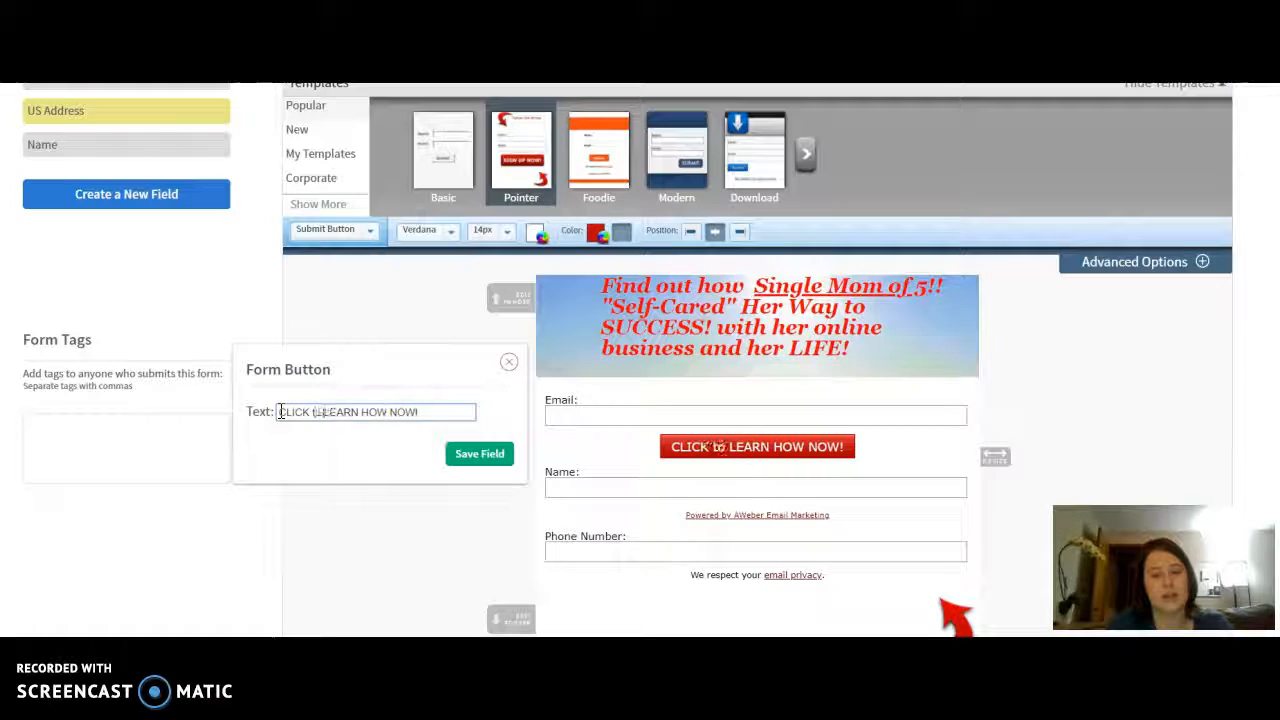
{"action": "left_click", "coordinate": [279, 444]}
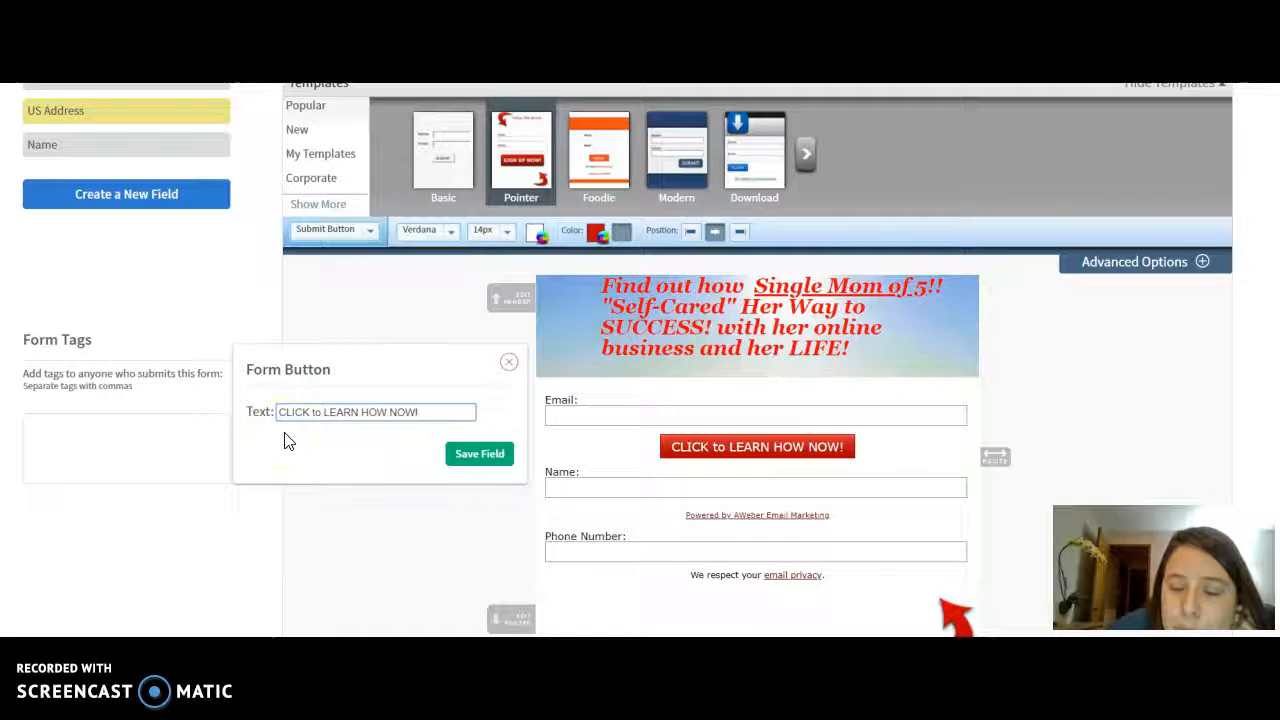
{"action": "left_click", "coordinate": [483, 456]}
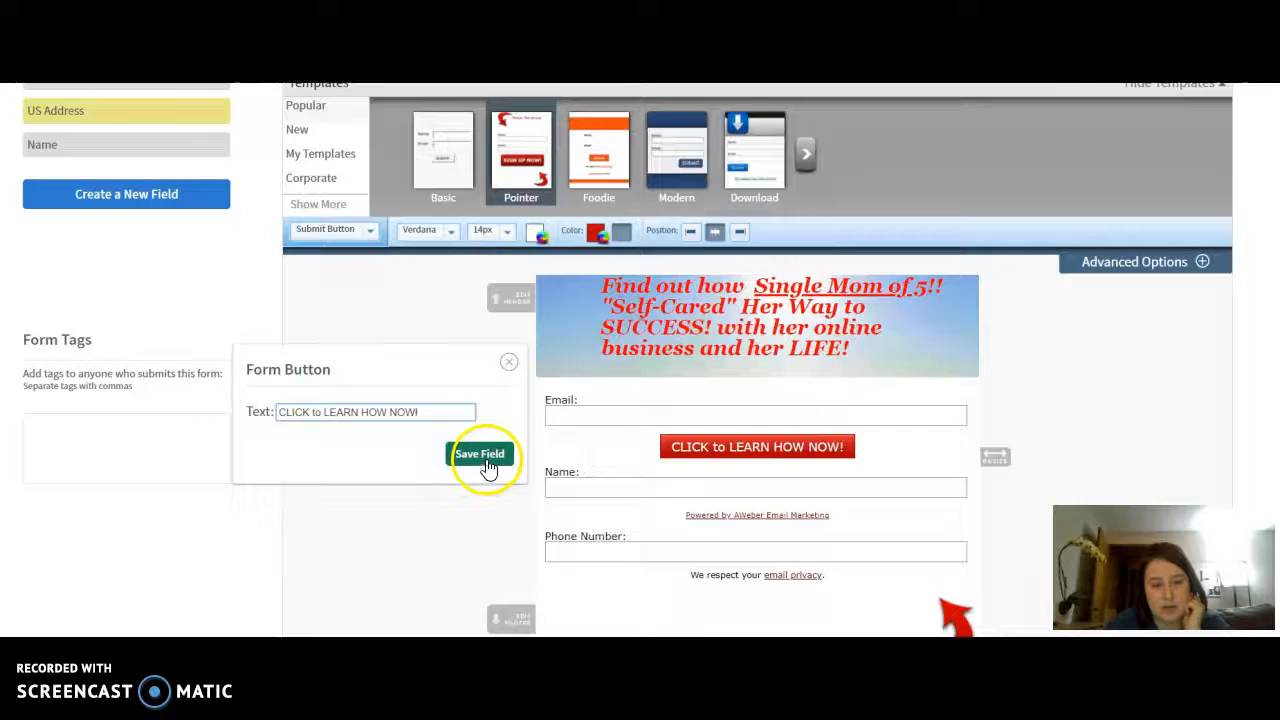
{"action": "left_click", "coordinate": [683, 401]}
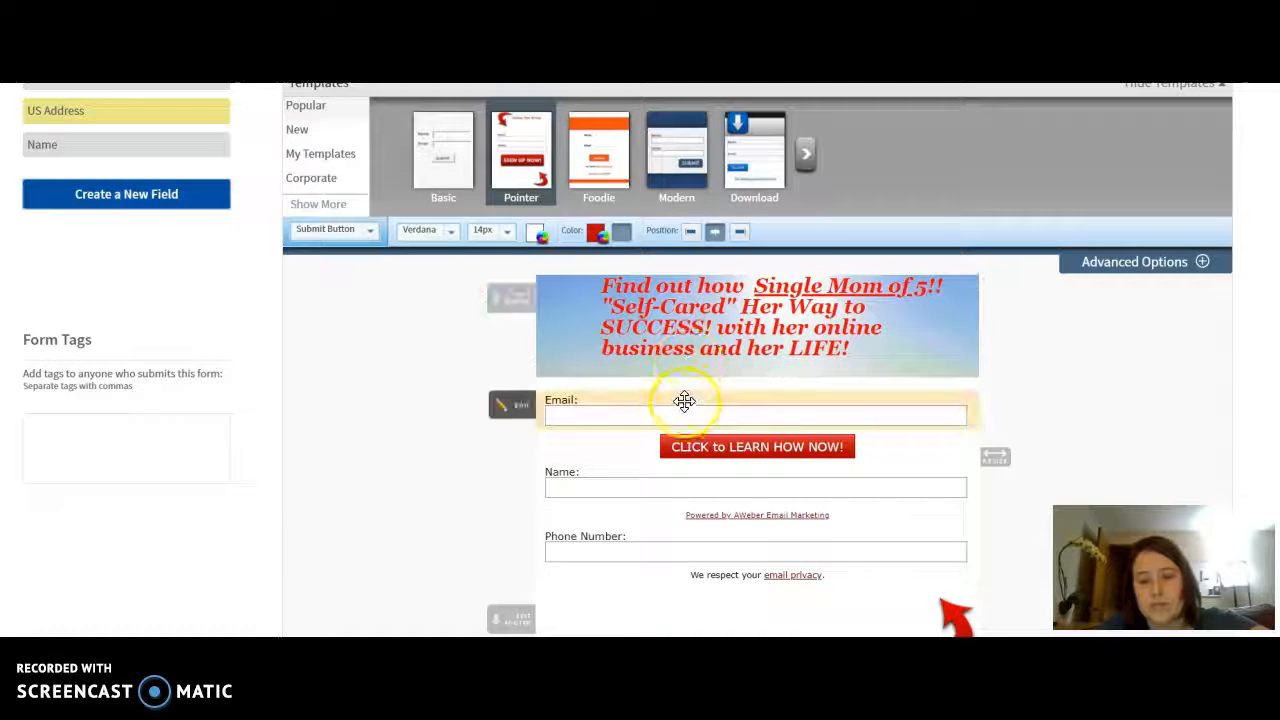
{"action": "left_click", "coordinate": [655, 478]}
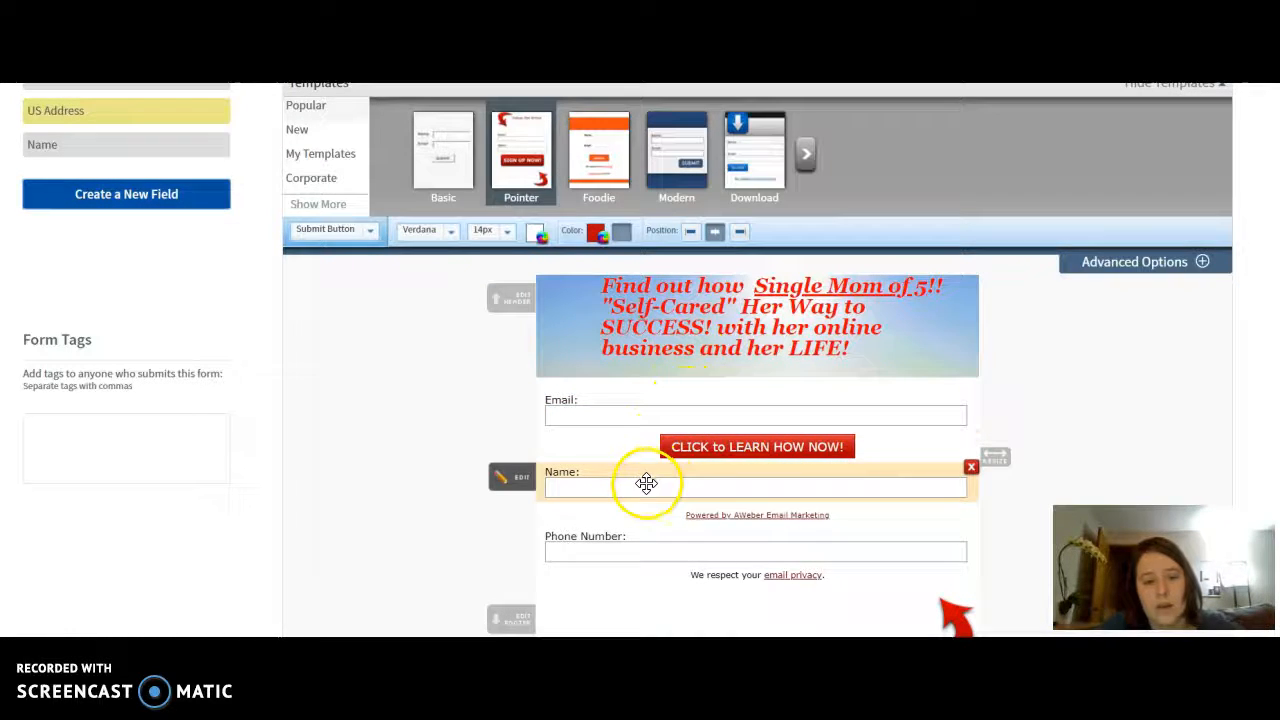
{"action": "right_click", "coordinate": [647, 412]}
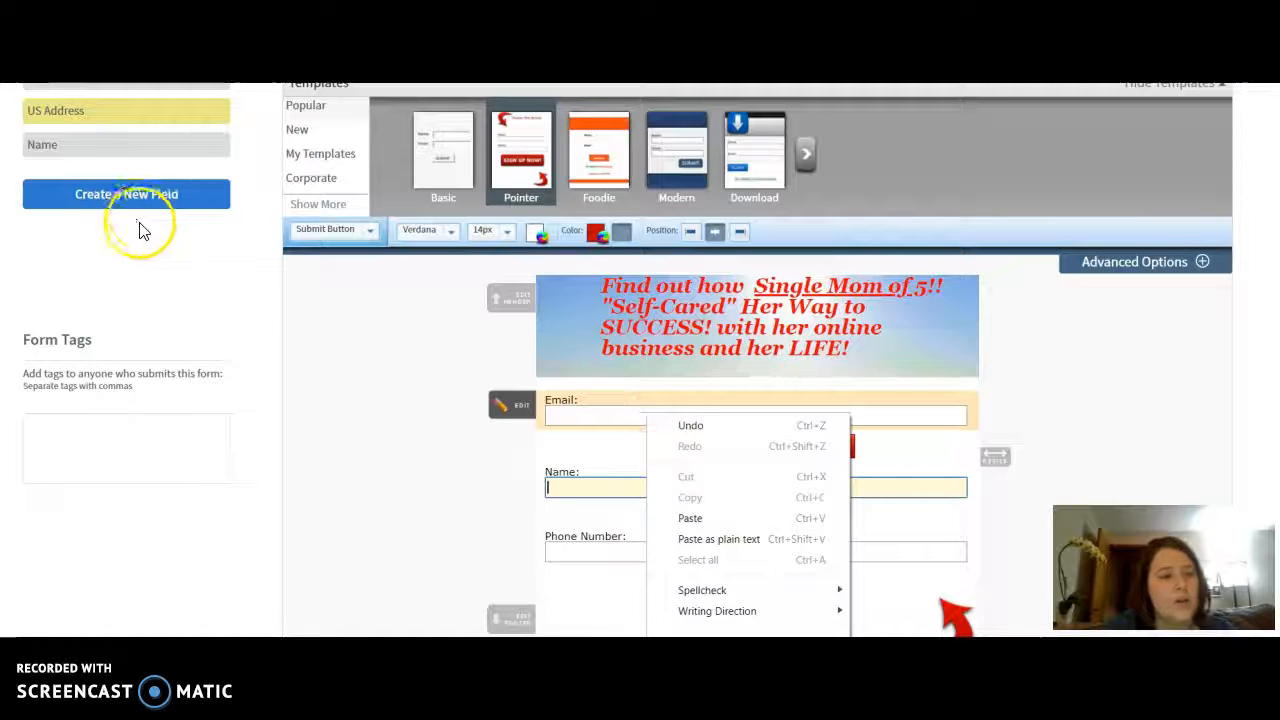
{"action": "scroll", "coordinate": [155, 205], "scroll_direction": "up", "scroll_amount": 1}
{"action": "scroll", "coordinate": [155, 205], "scroll_direction": "down", "scroll_amount": 3}
{"action": "scroll", "coordinate": [155, 205], "scroll_direction": "up", "scroll_amount": 1}
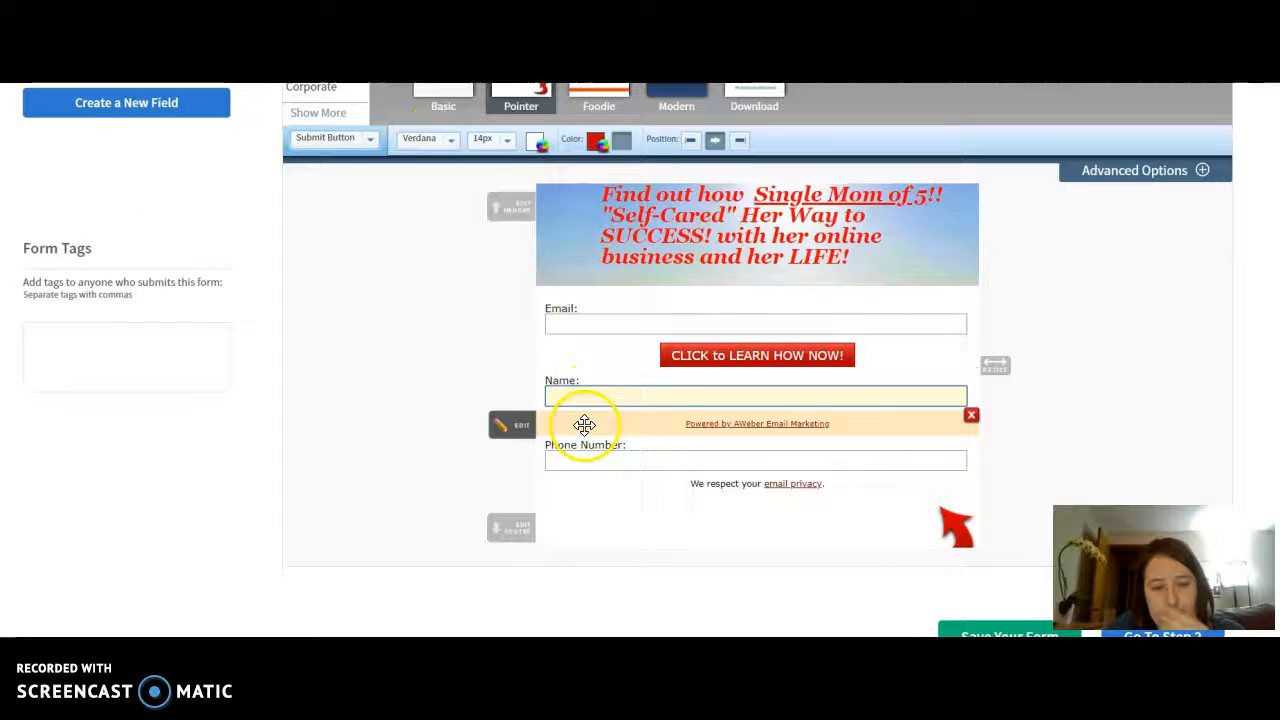
{"action": "left_click", "coordinate": [518, 430]}
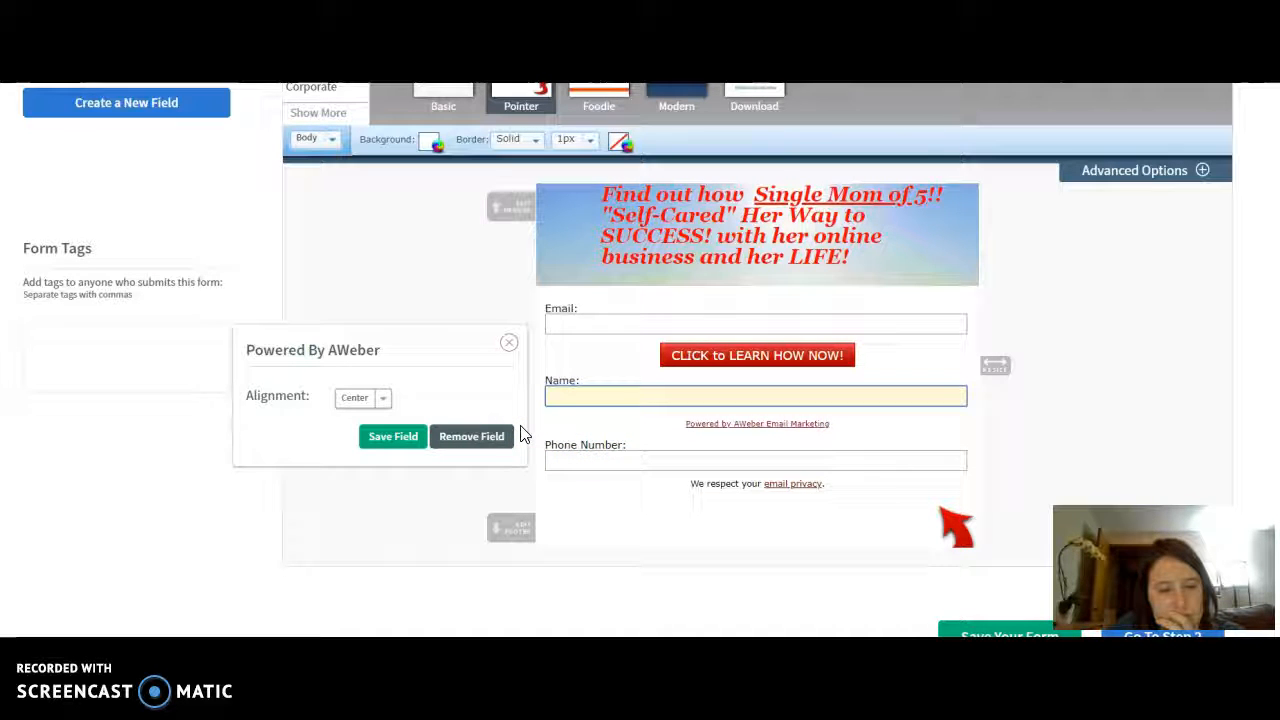
{"action": "left_click", "coordinate": [511, 348]}
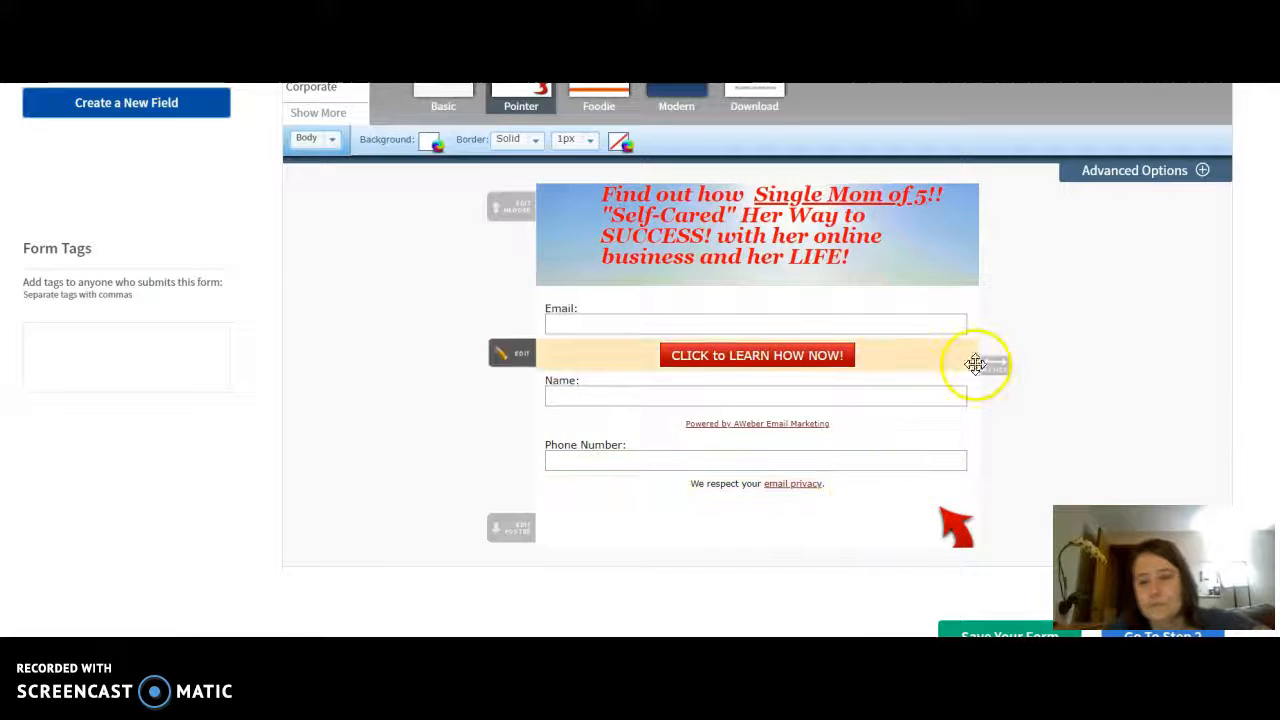
Save the form design and go on to the form's Settings step.
{"action": "scroll", "coordinate": [986, 366], "scroll_direction": "down", "scroll_amount": 2}
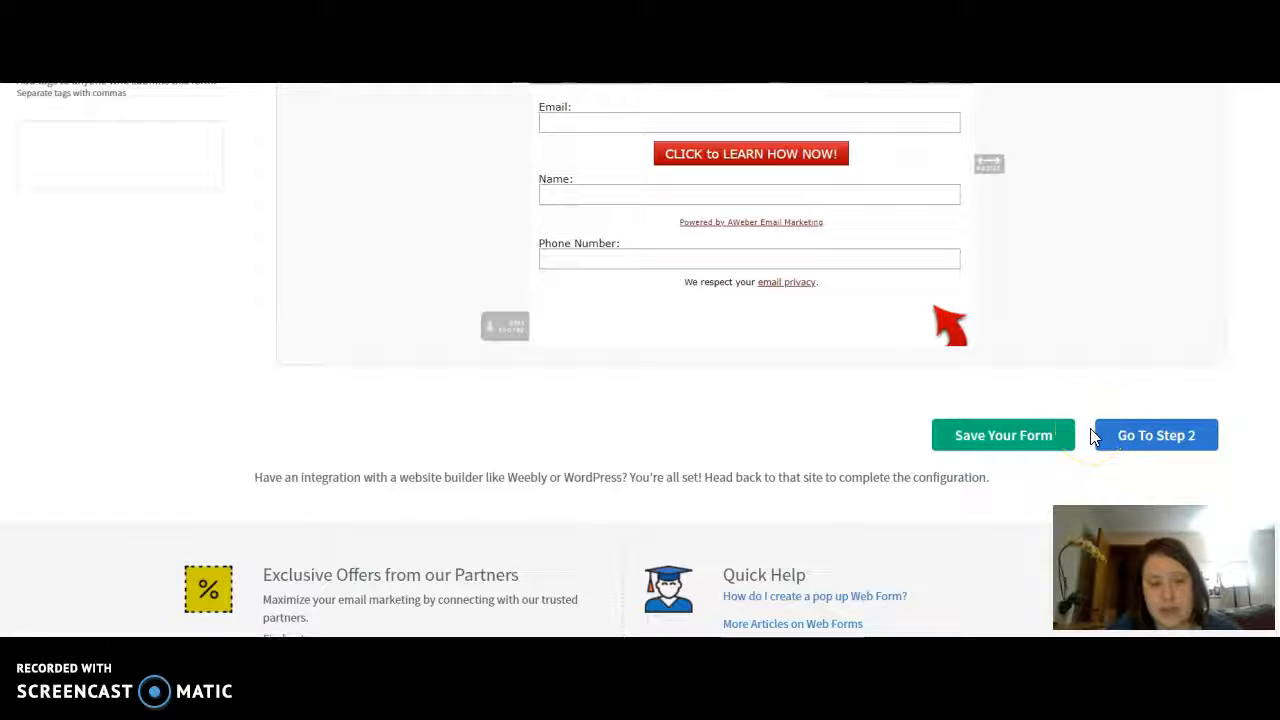
{"action": "left_click", "coordinate": [1043, 436]}
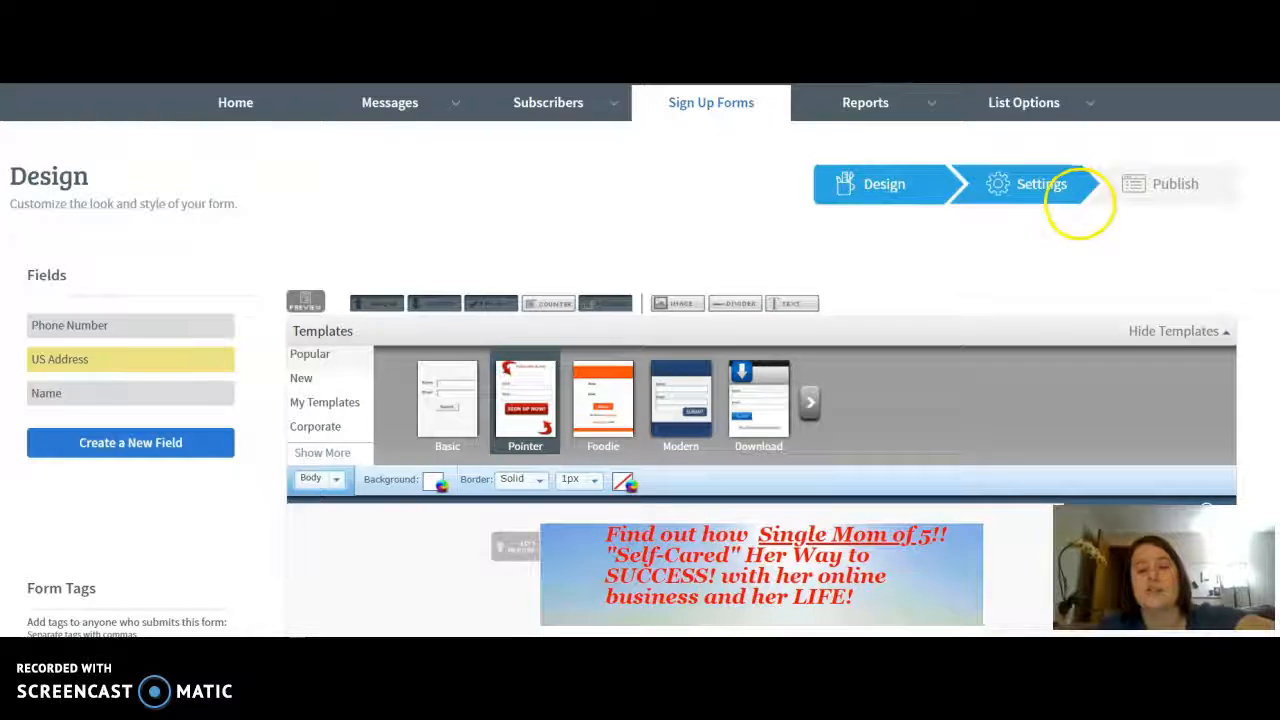
{"action": "scroll", "coordinate": [1077, 206], "scroll_direction": "down", "scroll_amount": 3}
{"action": "scroll", "coordinate": [1079, 204], "scroll_direction": "down", "scroll_amount": 7}
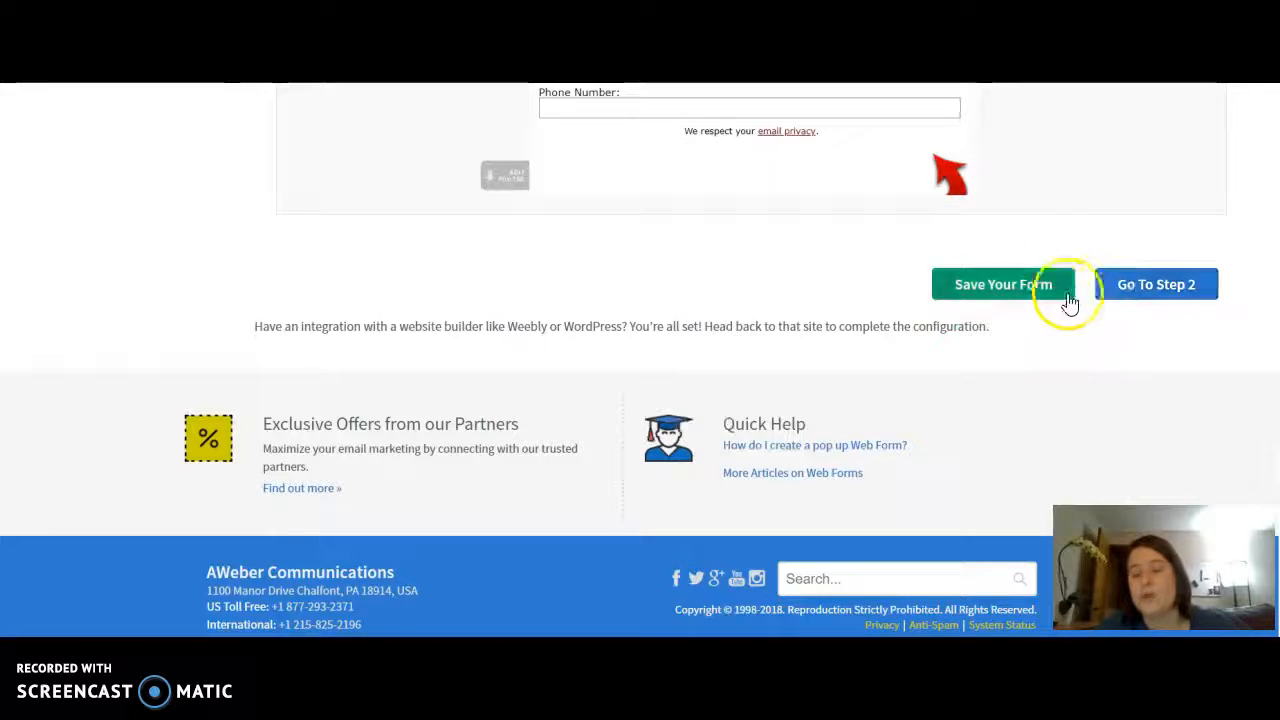
{"action": "left_click", "coordinate": [1105, 290]}
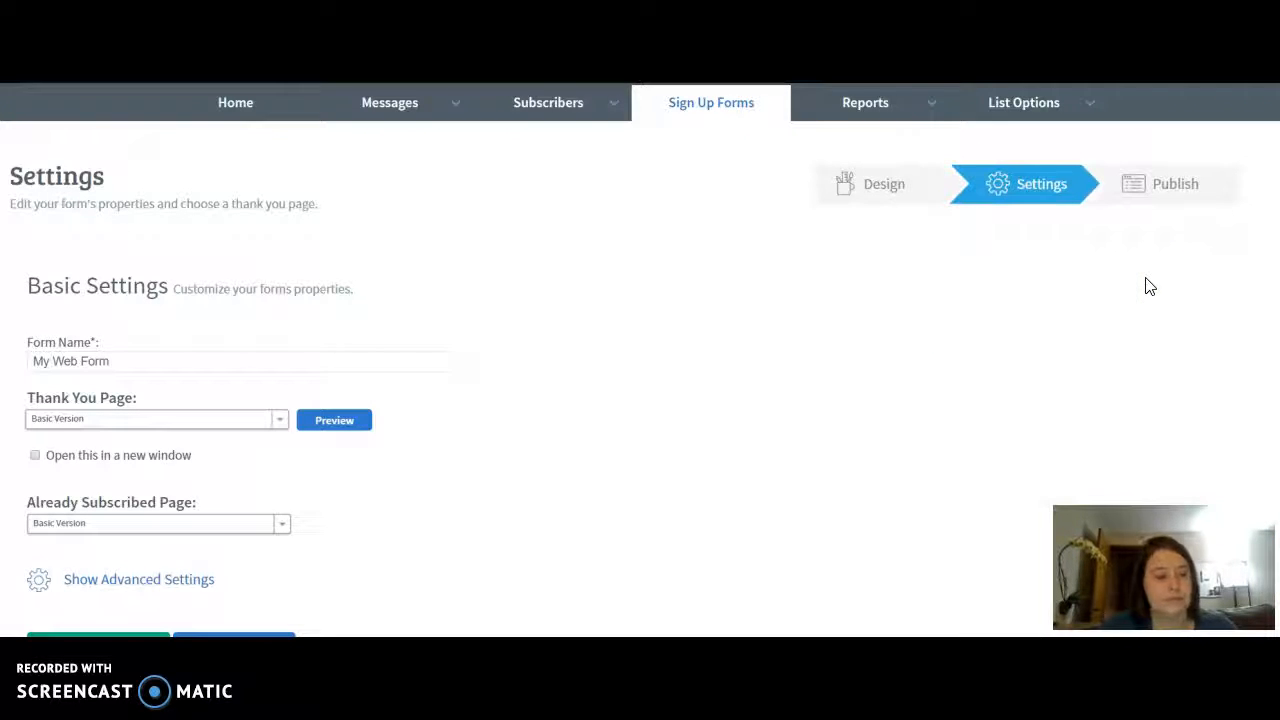
Name the form "Self Care to Success" and set its thank you page to Custom Page.
{"action": "left_click", "coordinate": [200, 363]}
{"action": "left_click_drag", "start_coordinate": [200, 361], "coordinate": [8, 366]}
{"action": "type", "text": "Serif C"}
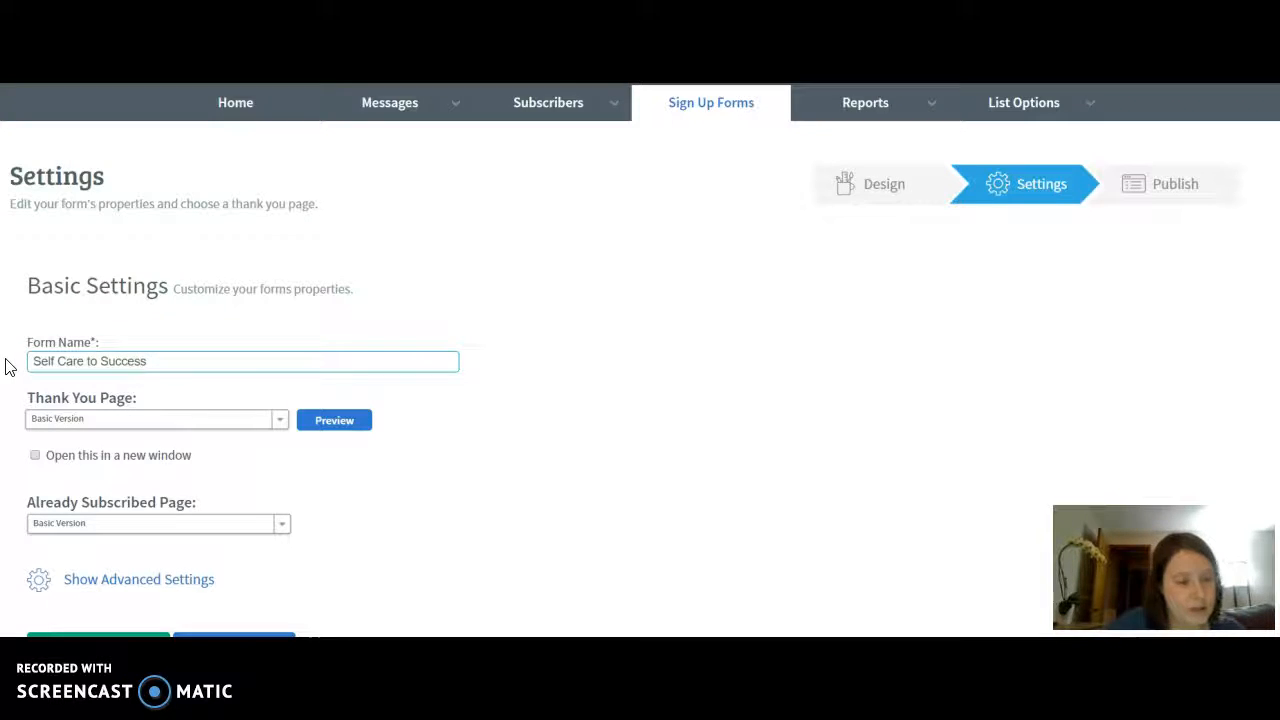
{"action": "left_click", "coordinate": [282, 422]}
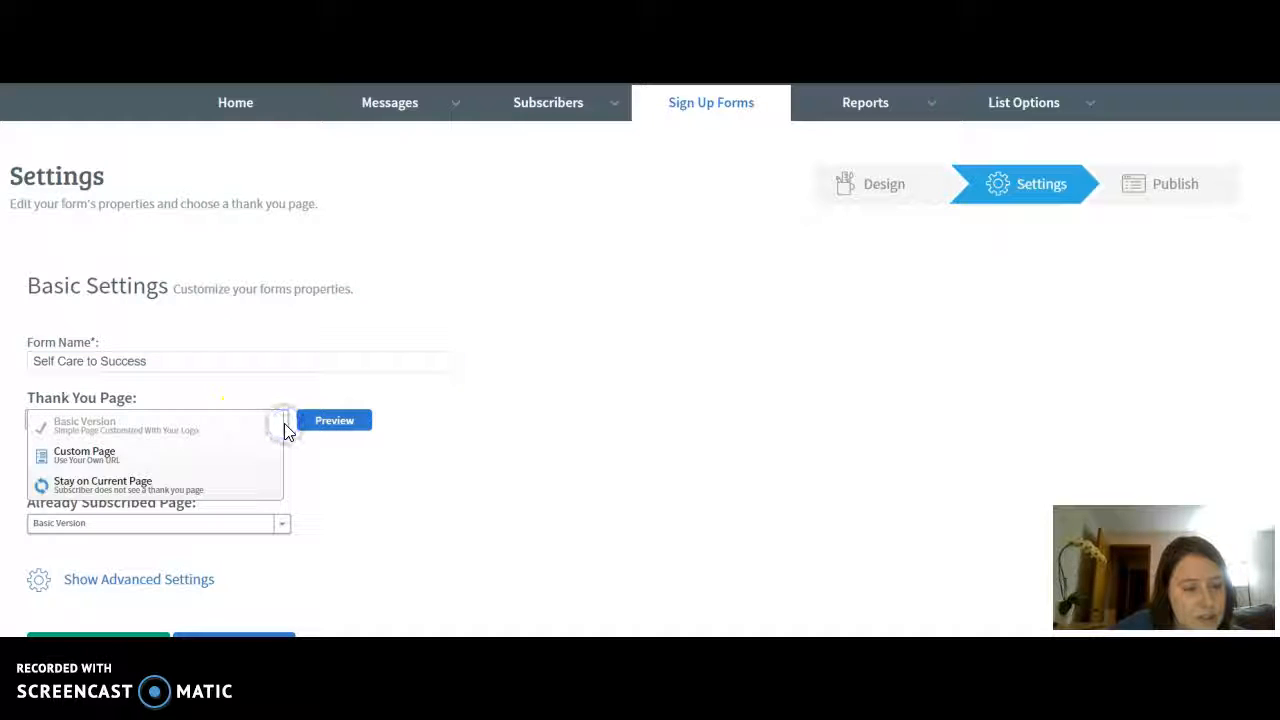
{"action": "left_click", "coordinate": [120, 457]}
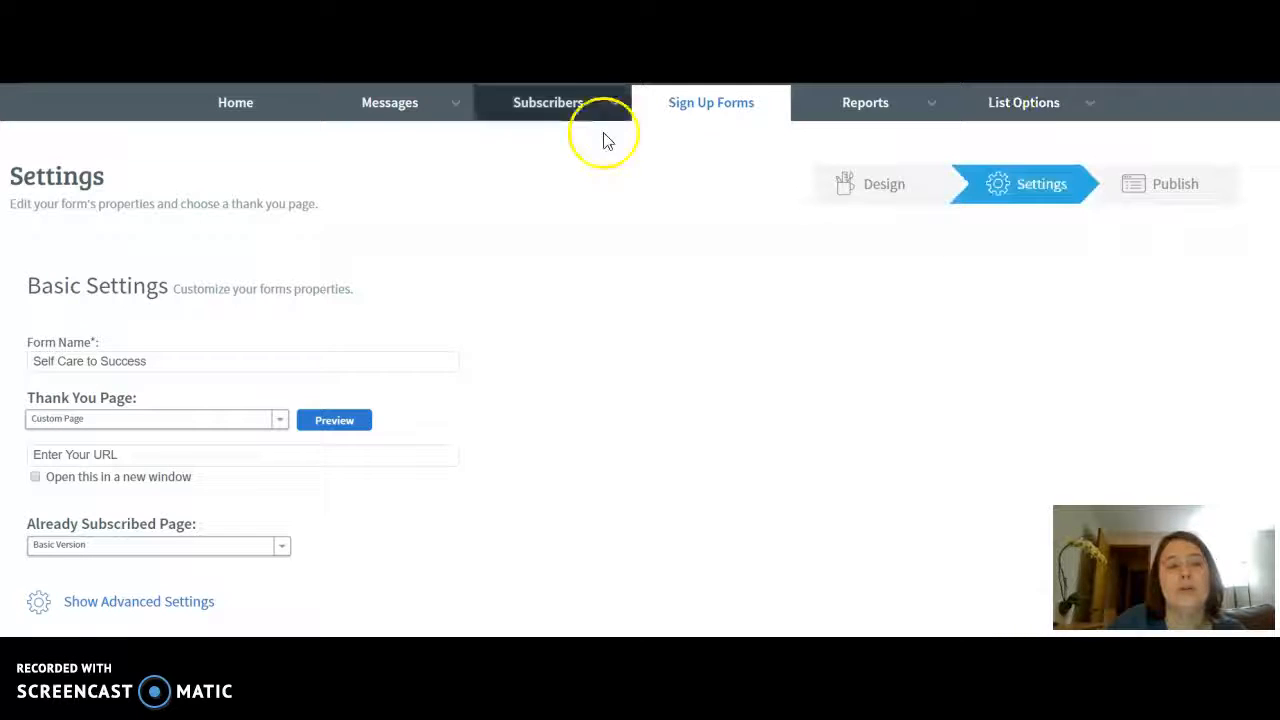
Look through the other open browser pages for a site to use as the custom thank you page.
{"action": "key", "text": "ctrl+Tab"}
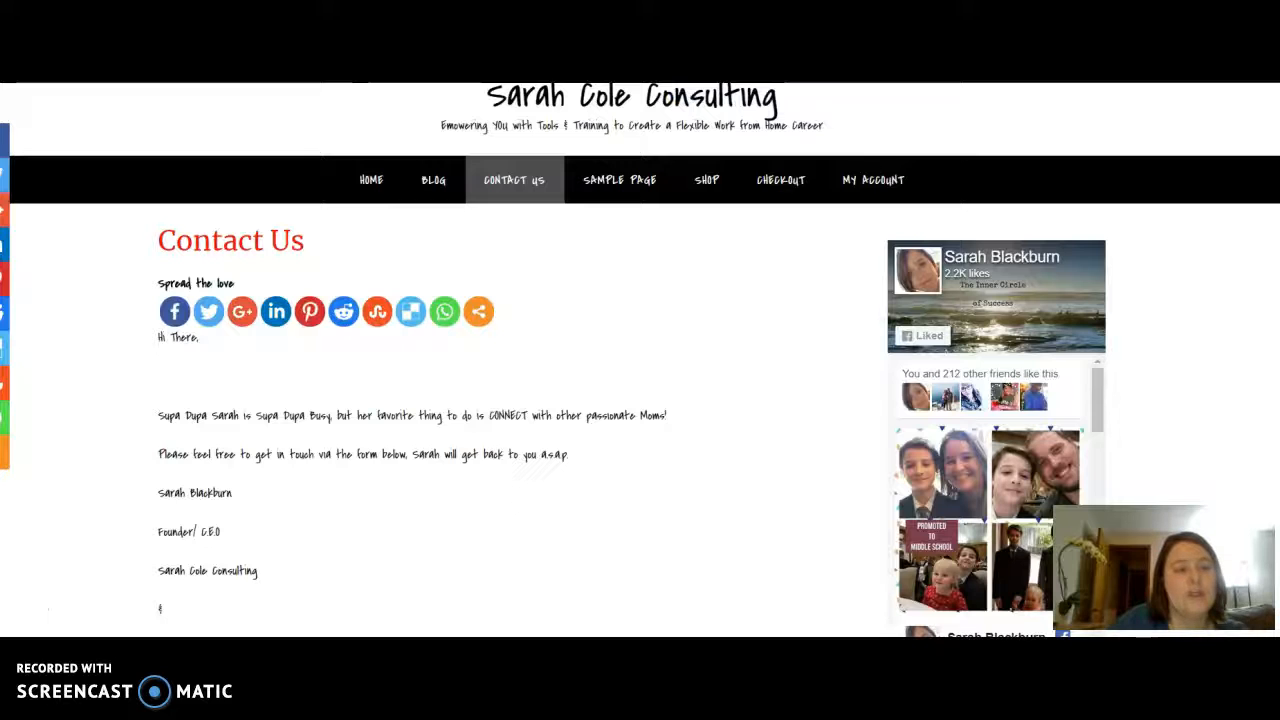
{"action": "mouse_move", "coordinate": [70, 38]}
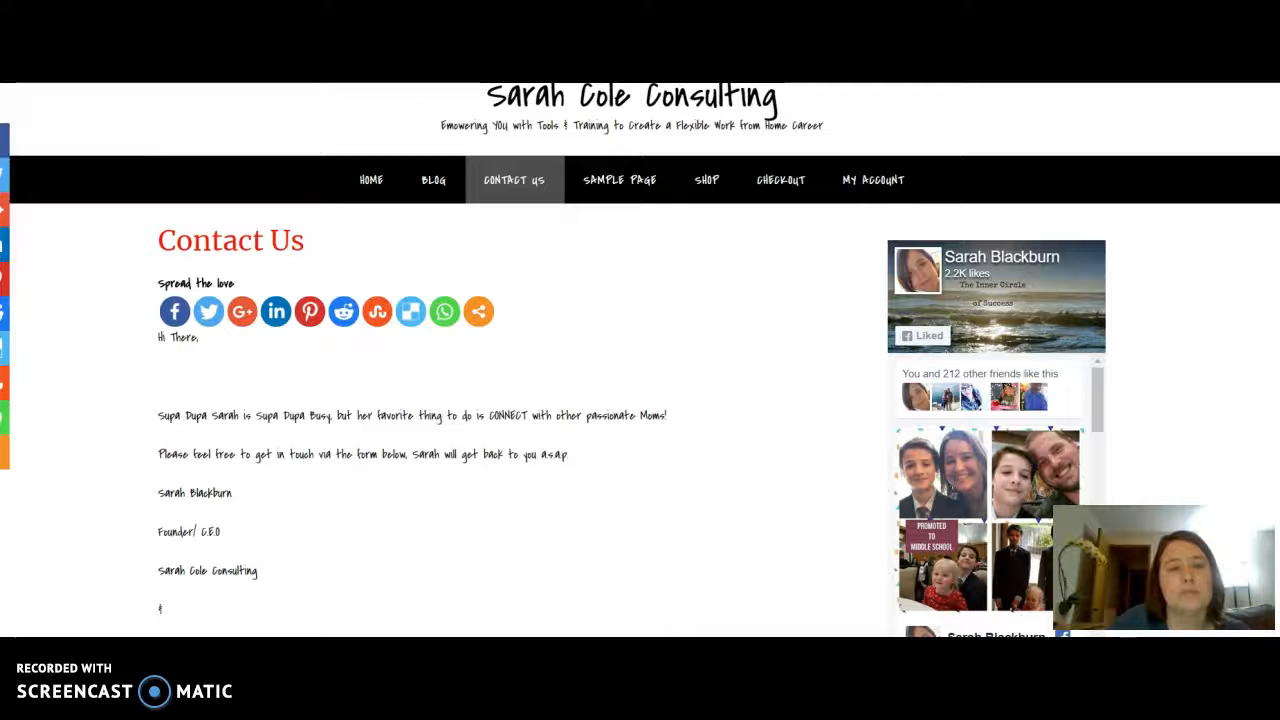
{"action": "key", "text": "ctrl+Tab"}
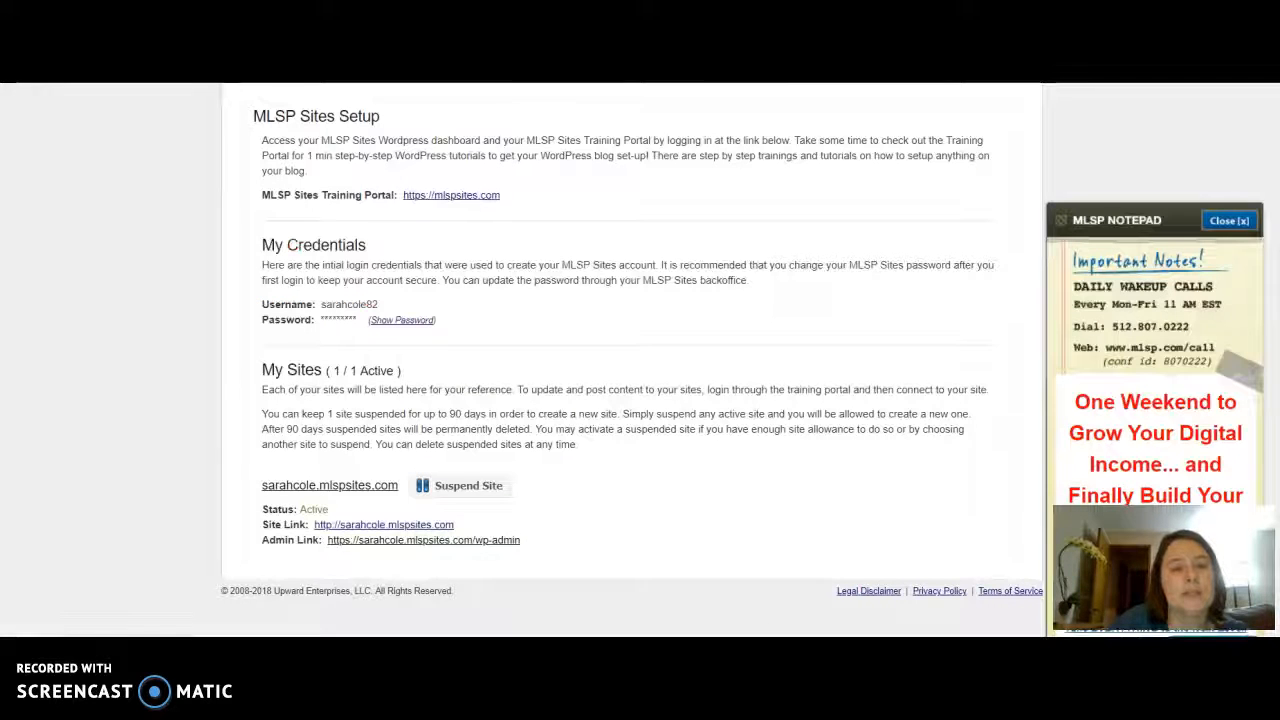
{"action": "key", "text": "ctrl+Tab"}
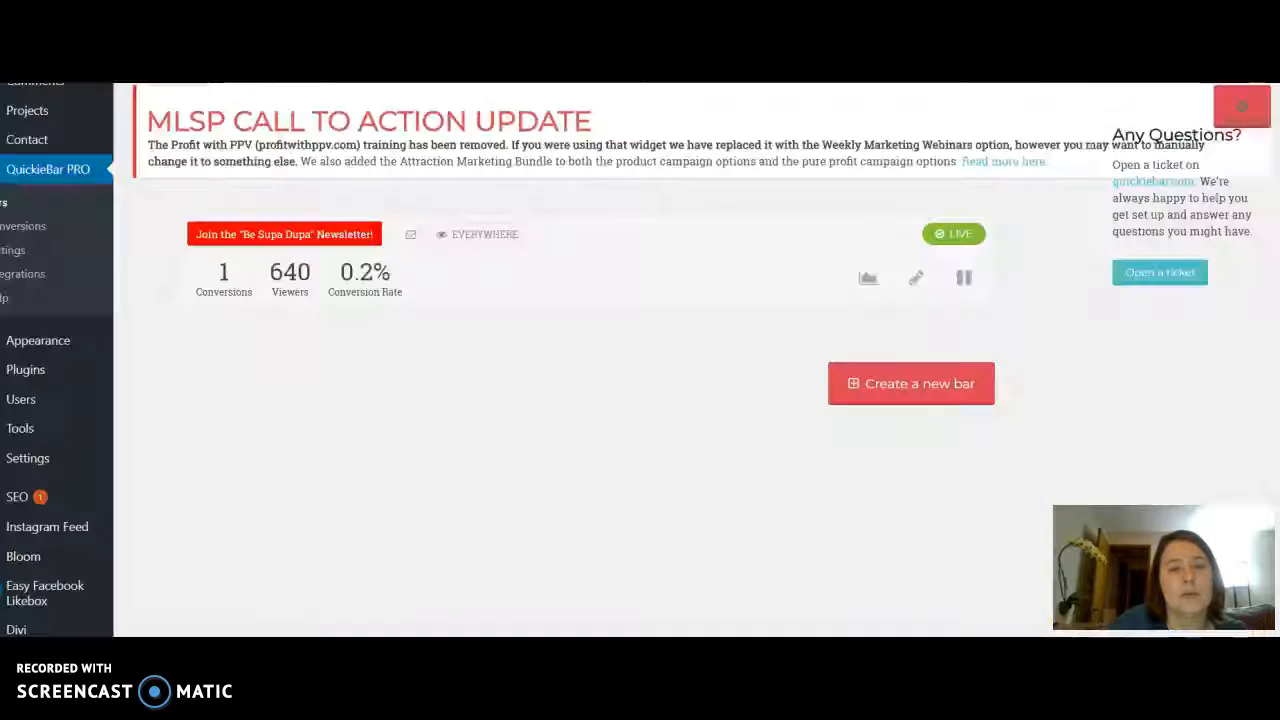
{"action": "key", "text": "ctrl+Tab"}
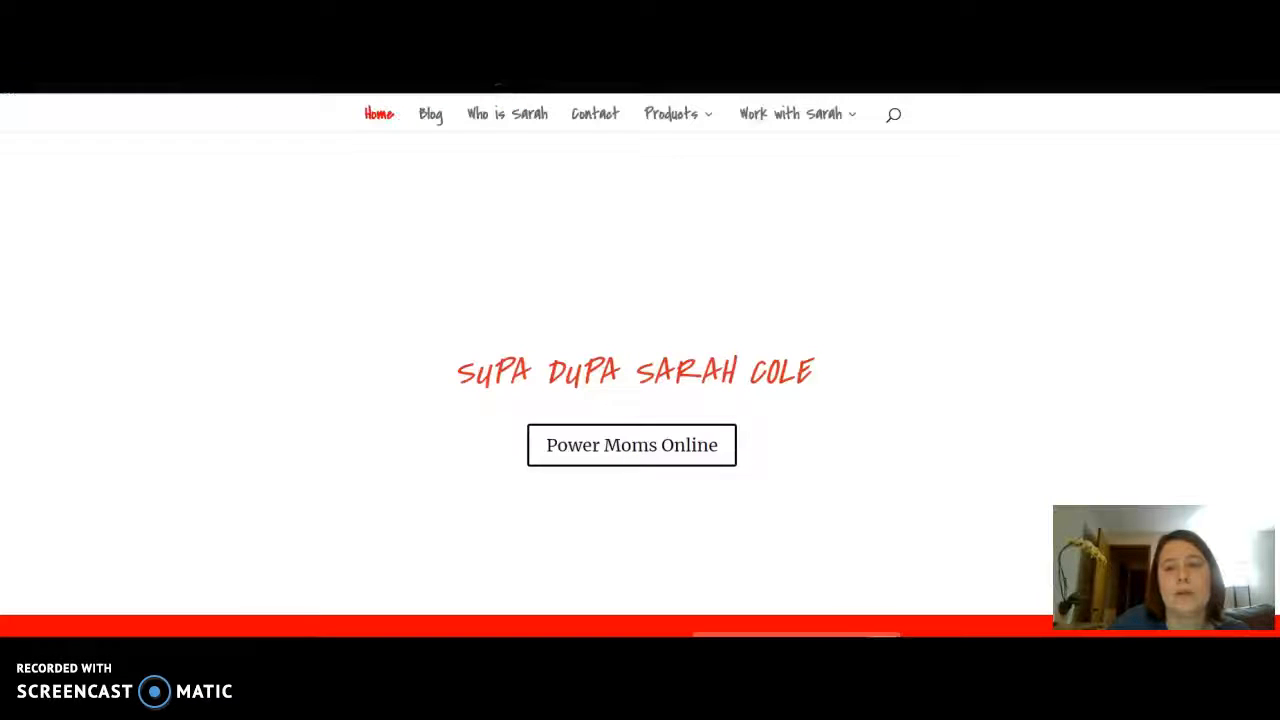
{"action": "key", "text": "ctrl+Tab"}
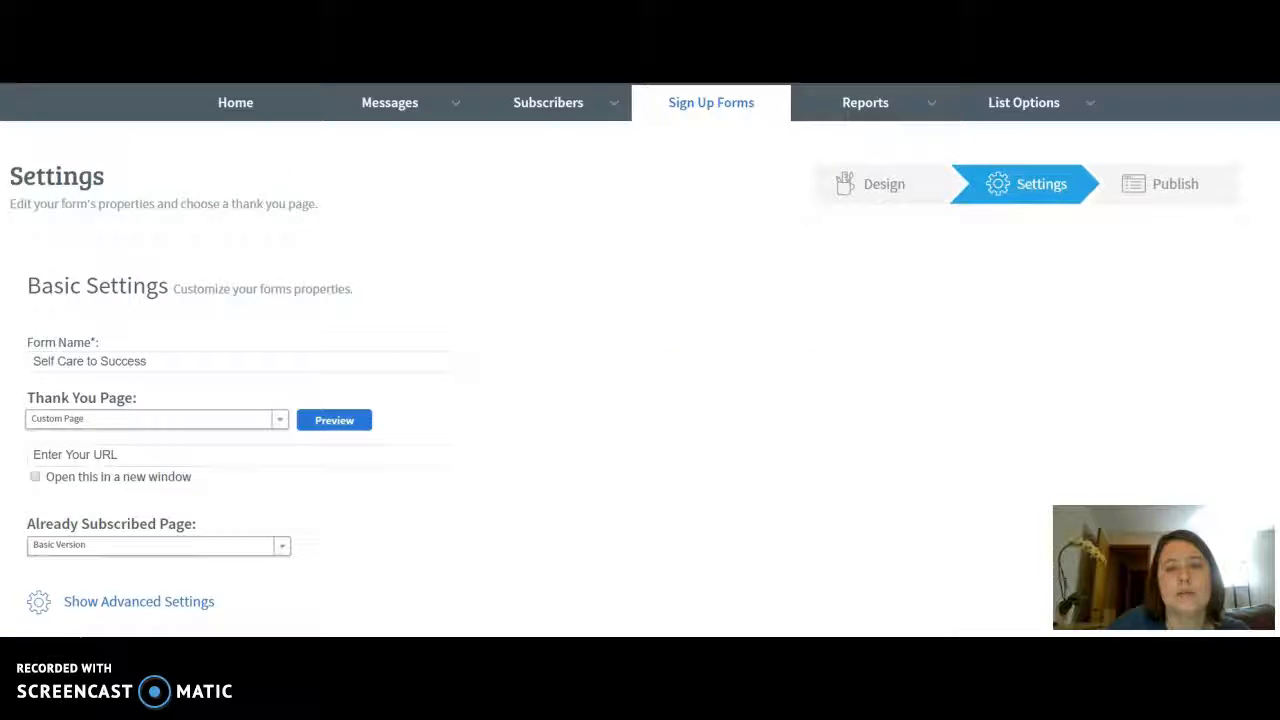
{"action": "key", "text": "ctrl+Tab"}
{"action": "key", "text": "ctrl+Tab"}
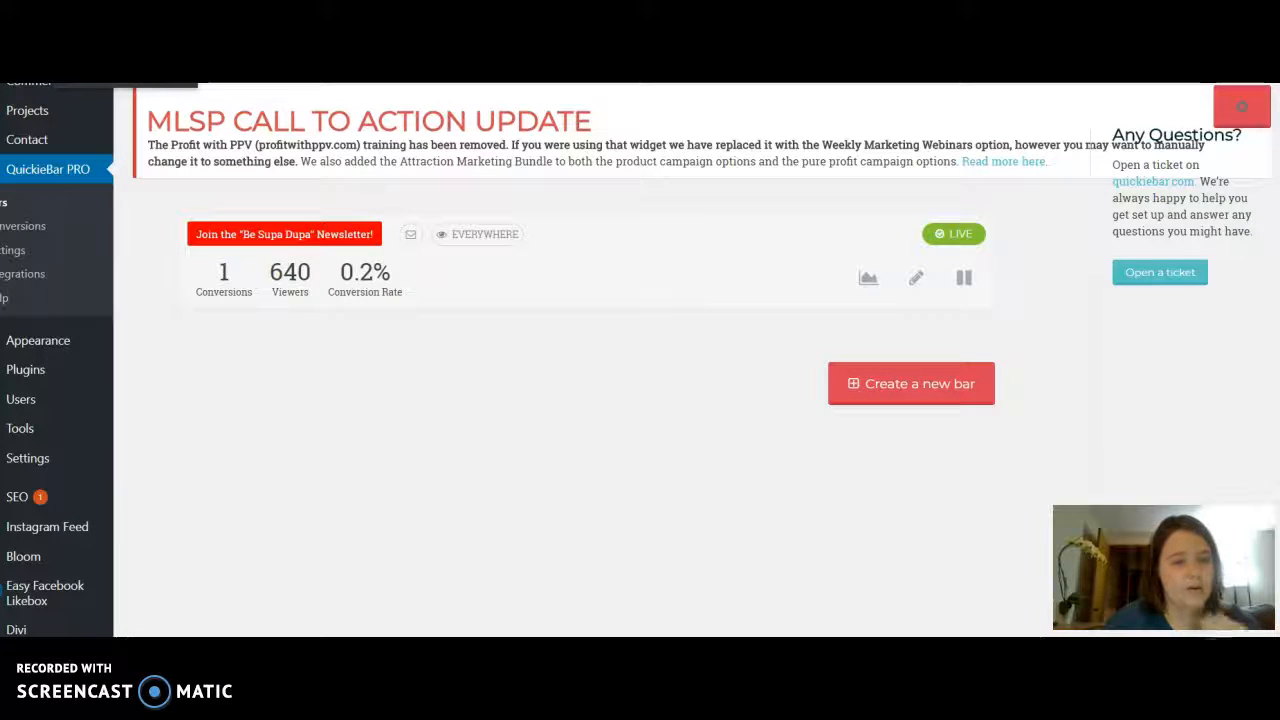
Open the "Cultivate Your Next Best Self" product page on the personal blog site and copy its web address.
{"action": "key", "text": "ctrl+Tab"}
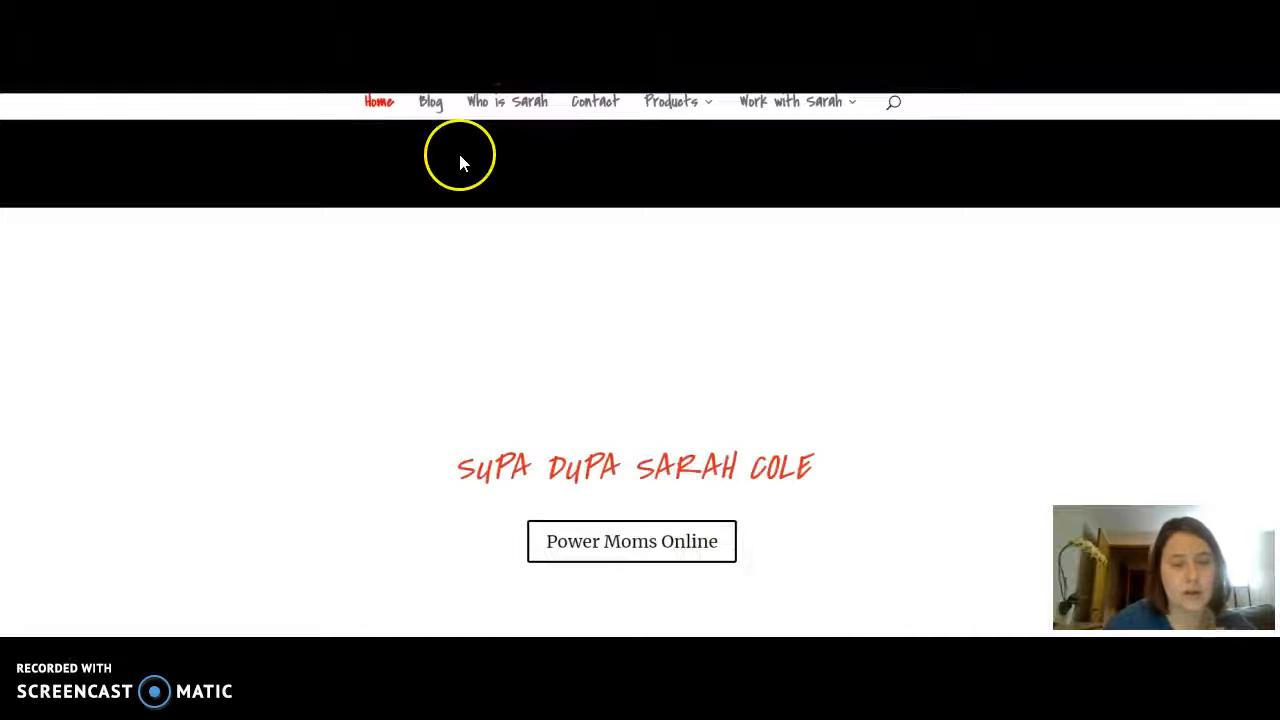
{"action": "left_click", "coordinate": [603, 118]}
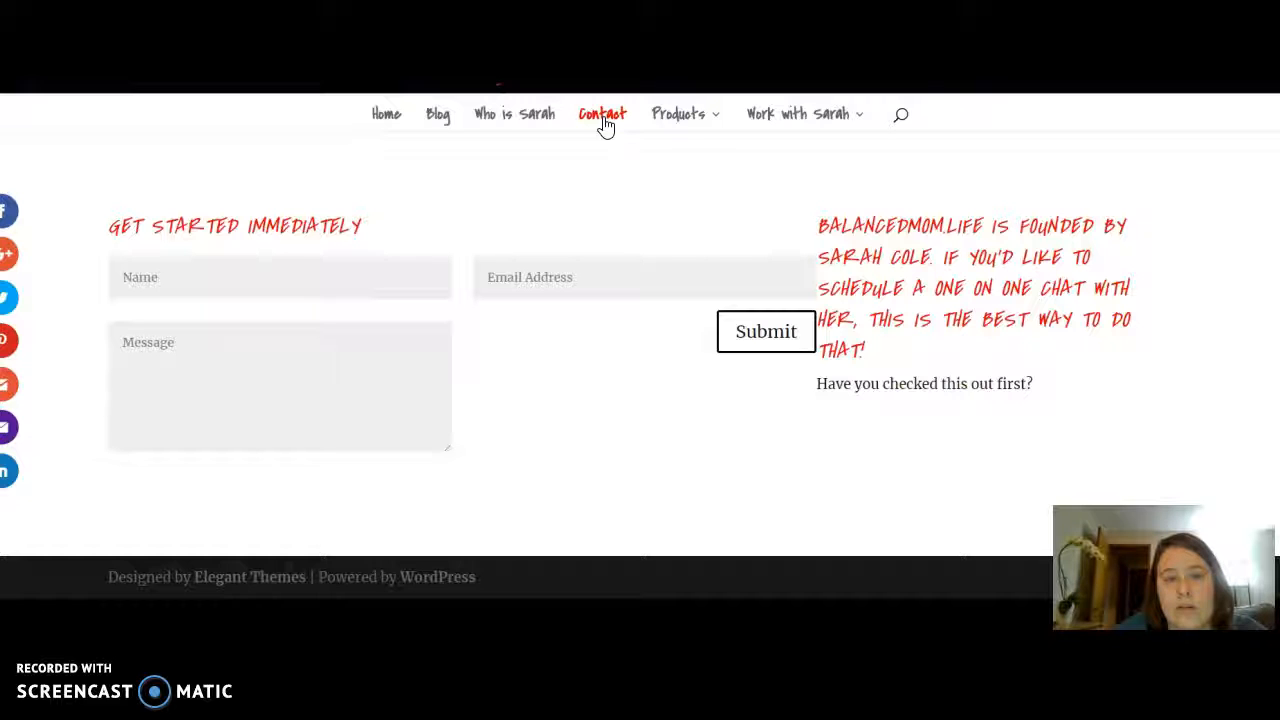
{"action": "mouse_move", "coordinate": [700, 134]}
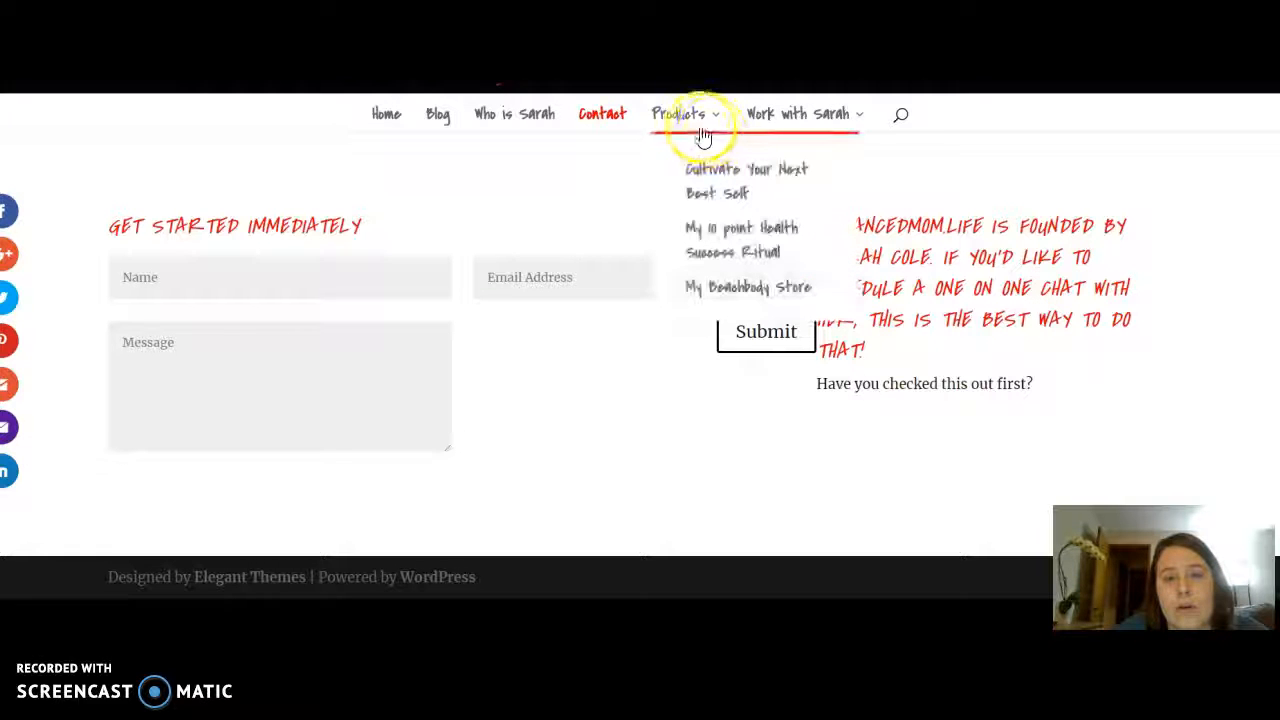
{"action": "left_click", "coordinate": [702, 193]}
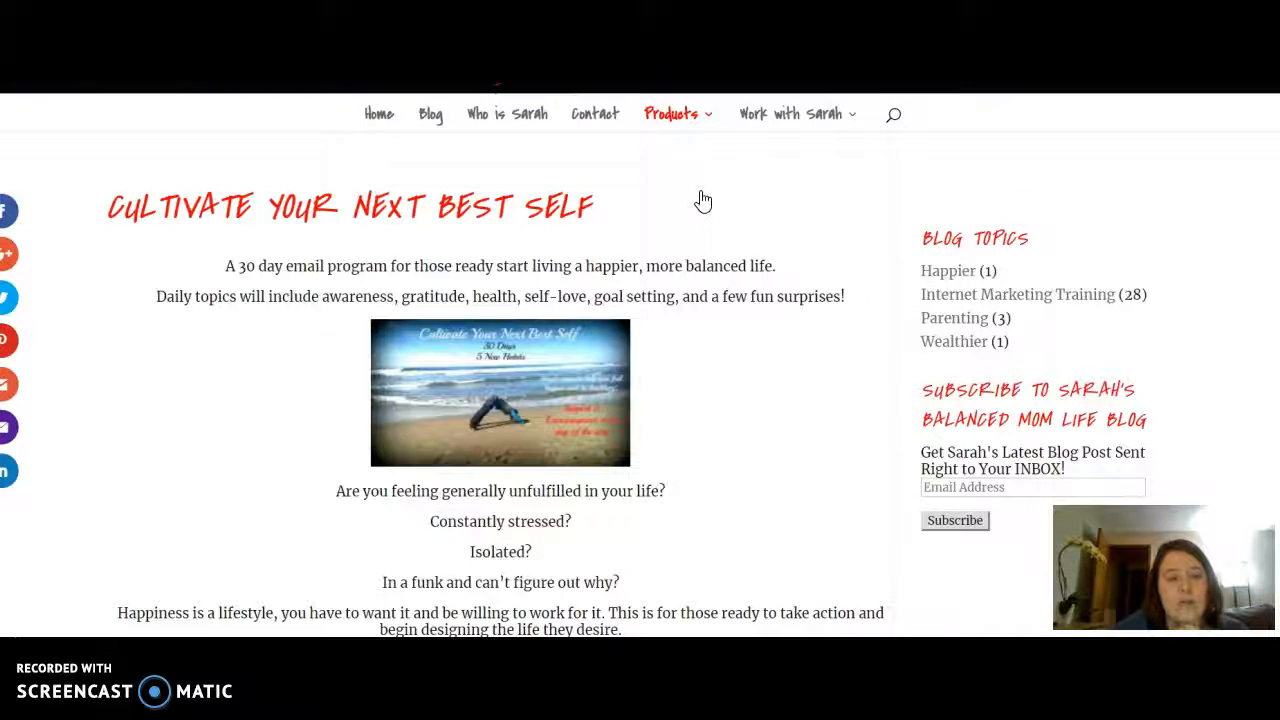
{"action": "scroll", "coordinate": [500, 400], "scroll_direction": "down", "scroll_amount": 3}
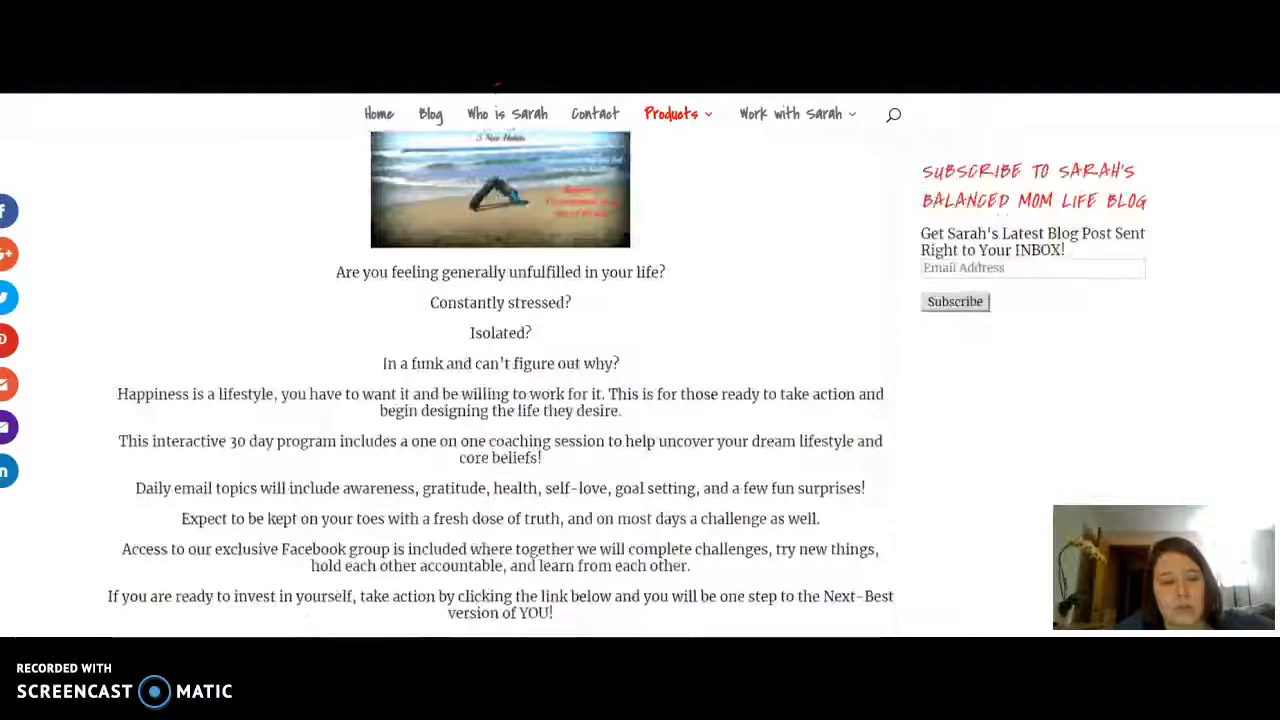
{"action": "scroll", "coordinate": [500, 400], "scroll_direction": "up", "scroll_amount": 3}
{"action": "scroll", "coordinate": [500, 400], "scroll_direction": "down", "scroll_amount": 2}
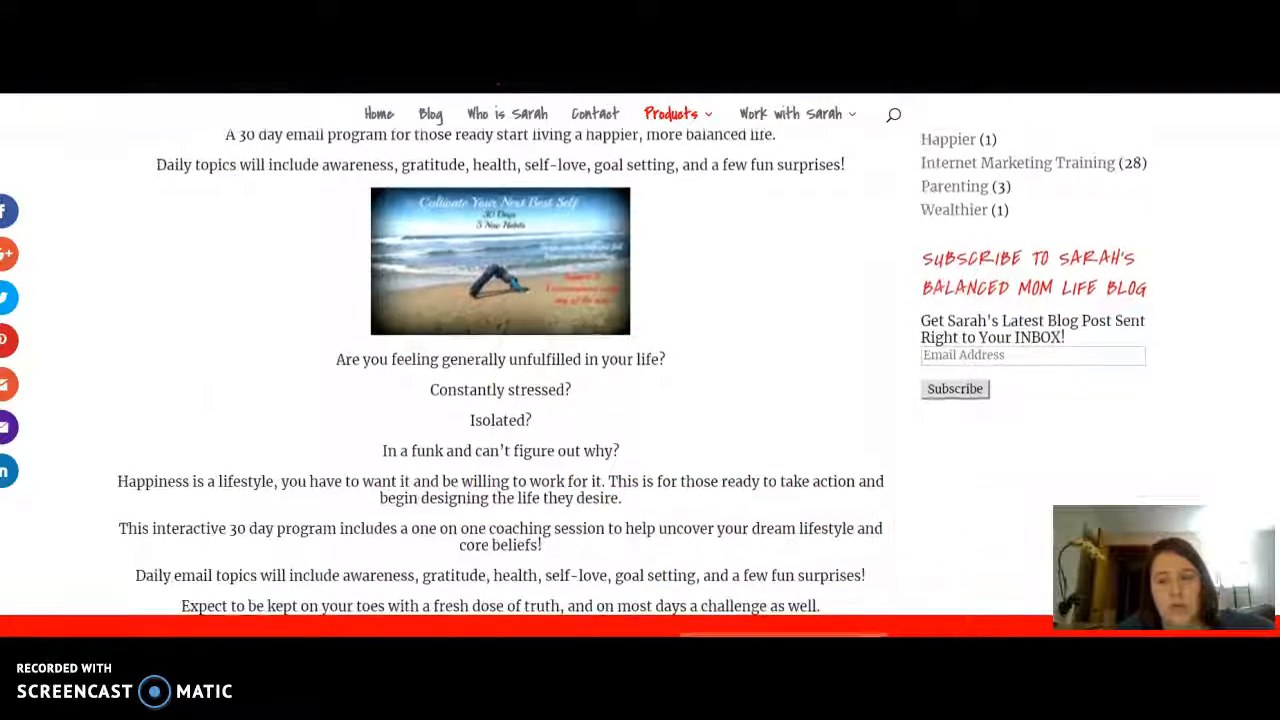
{"action": "scroll", "coordinate": [500, 400], "scroll_direction": "up", "scroll_amount": 2}
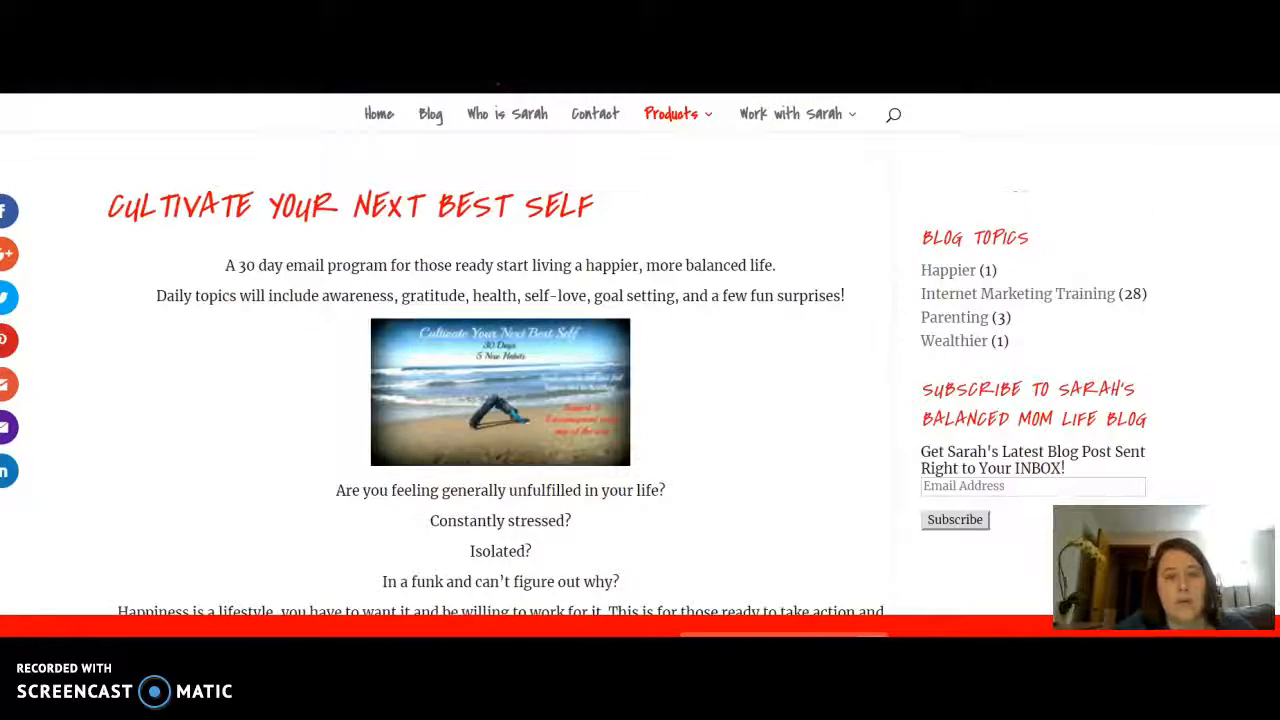
{"action": "right_click", "coordinate": [521, 12]}
{"action": "left_click", "coordinate": [557, 73]}
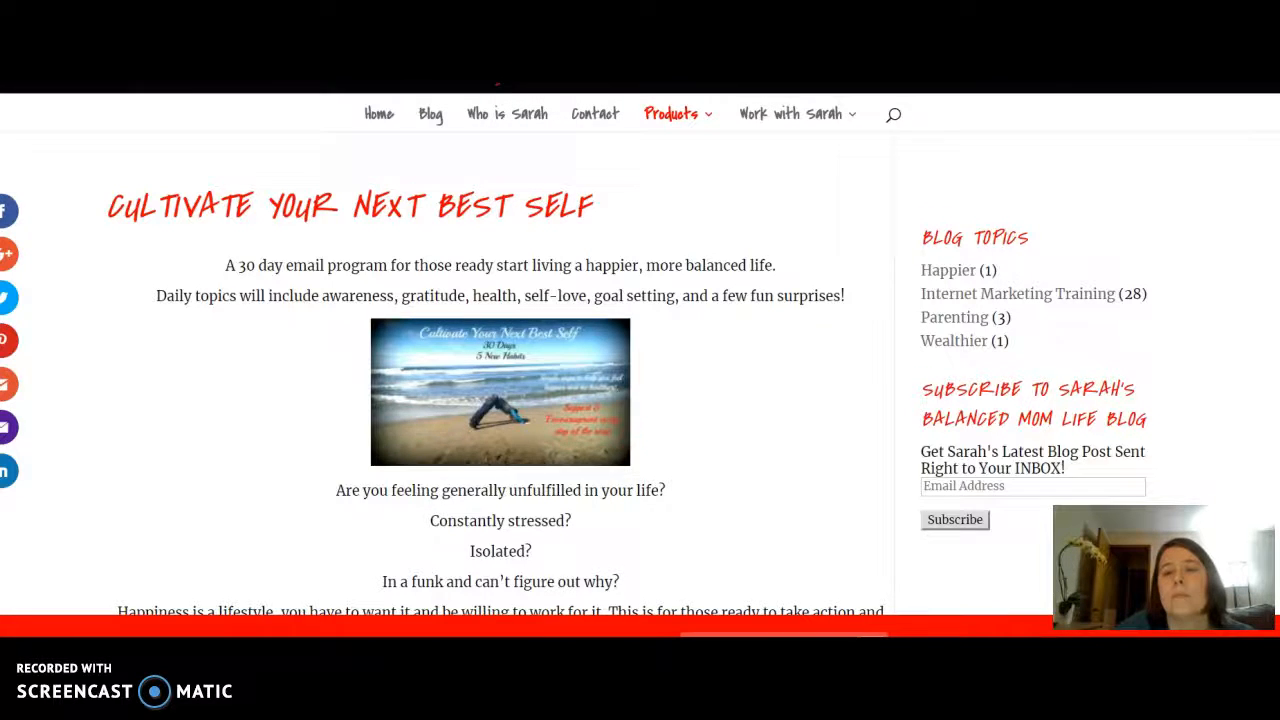
Return to the form's Settings, paste the copied product page address as the custom thank you page URL, and try to save the form.
{"action": "key", "text": "ctrl+Tab"}
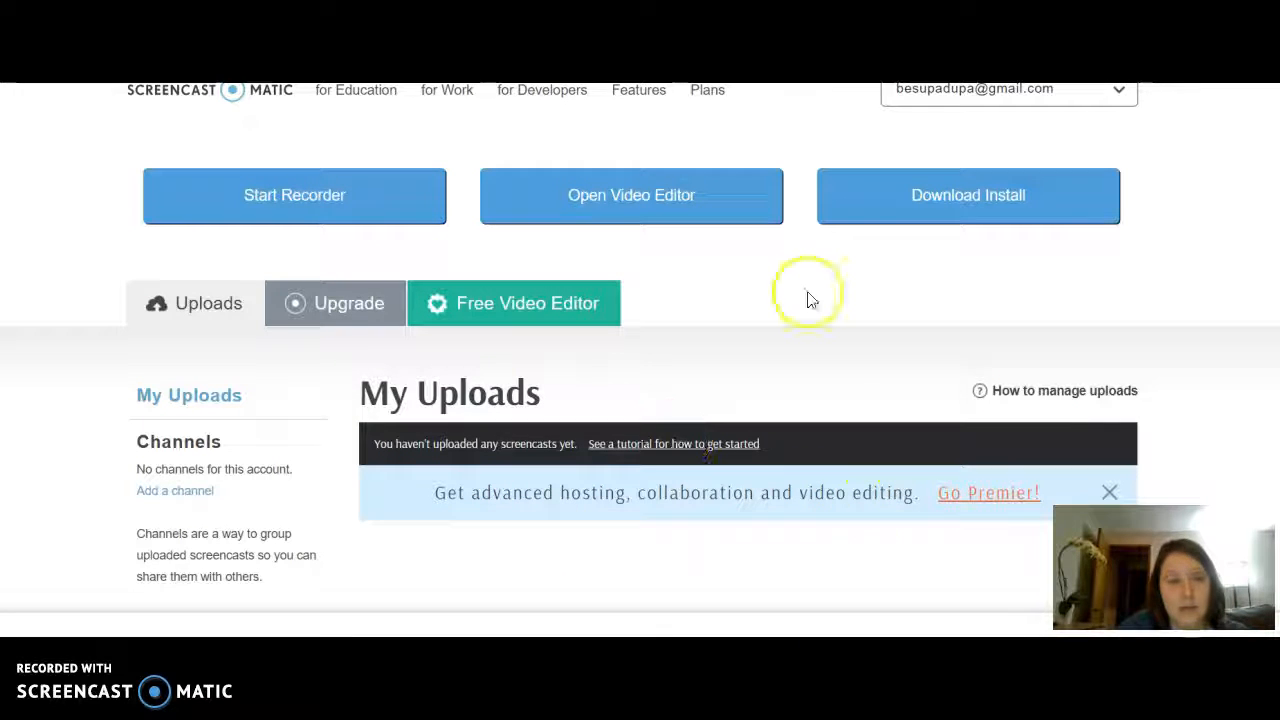
{"action": "right_click", "coordinate": [852, 2]}
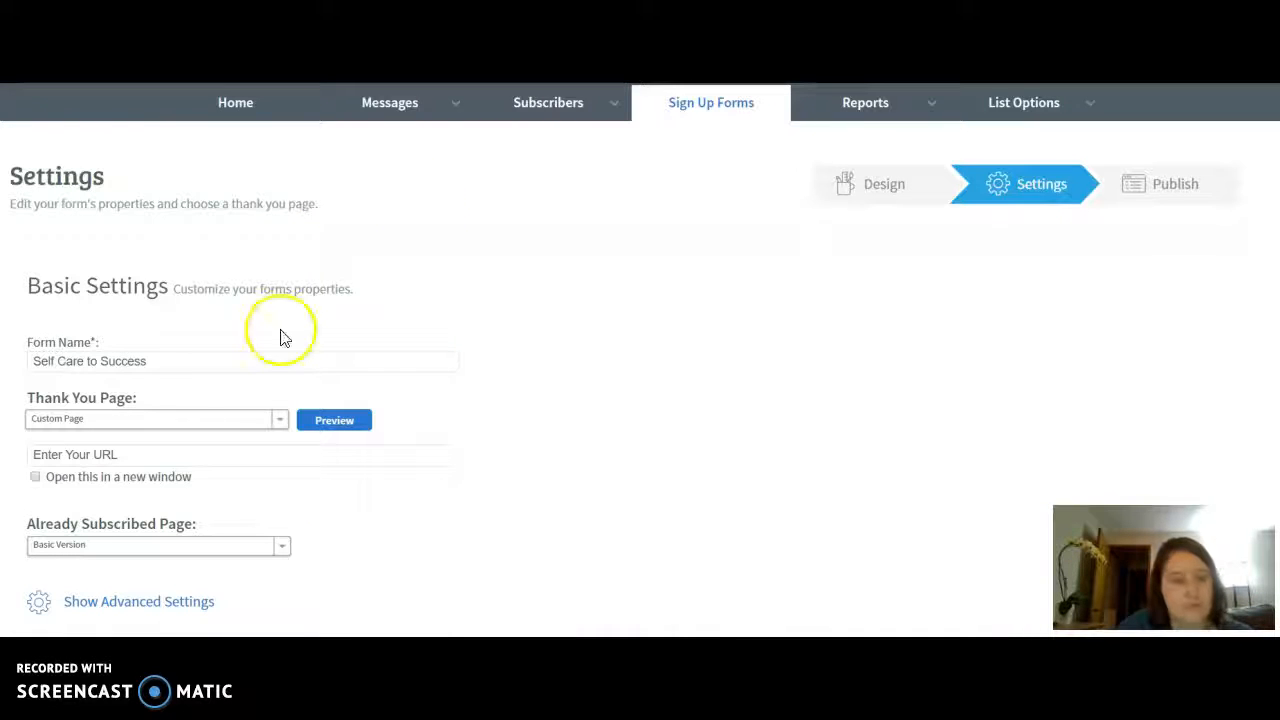
{"action": "left_click", "coordinate": [123, 456]}
{"action": "right_click", "coordinate": [123, 456]}
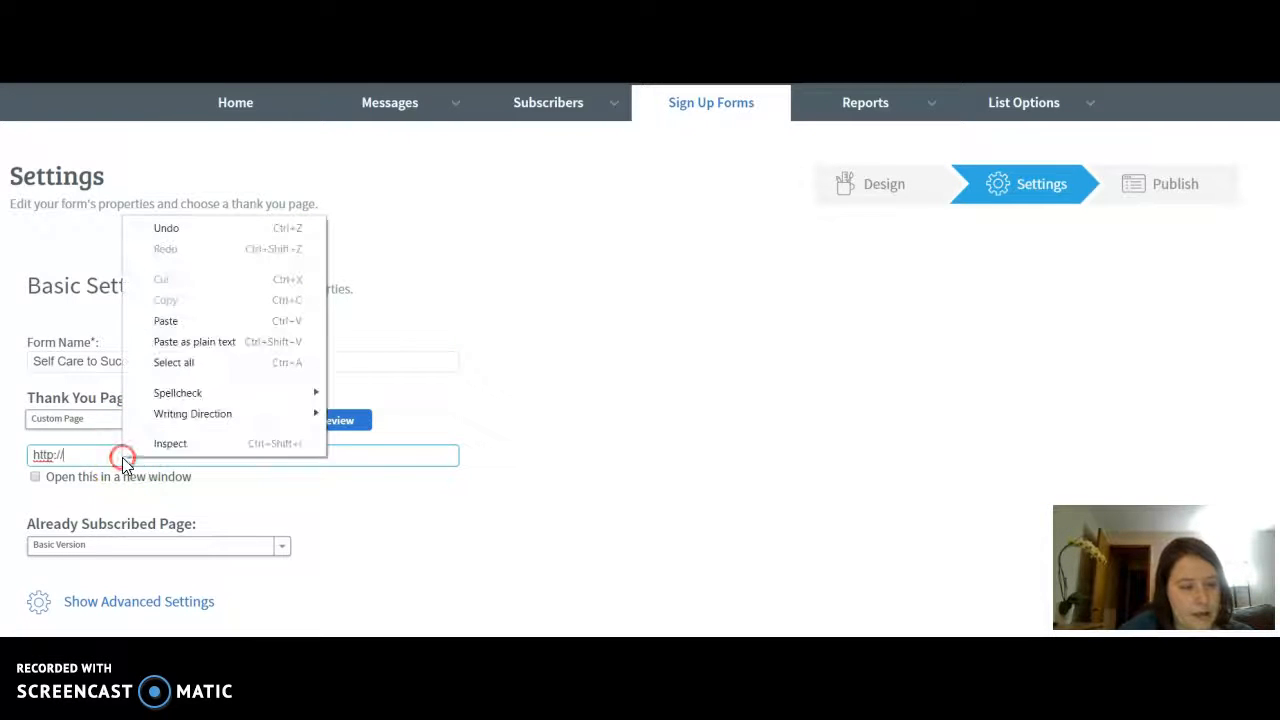
{"action": "left_click", "coordinate": [190, 319]}
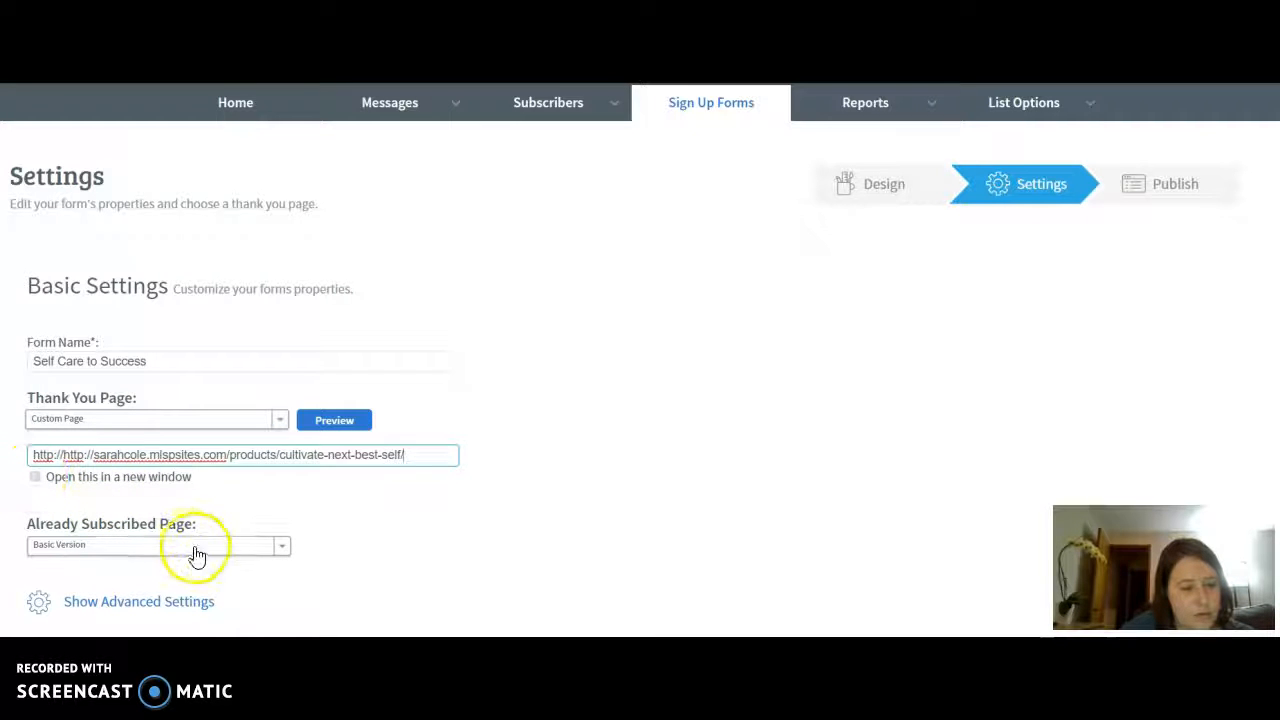
{"action": "scroll", "coordinate": [313, 538], "scroll_direction": "down", "scroll_amount": 2}
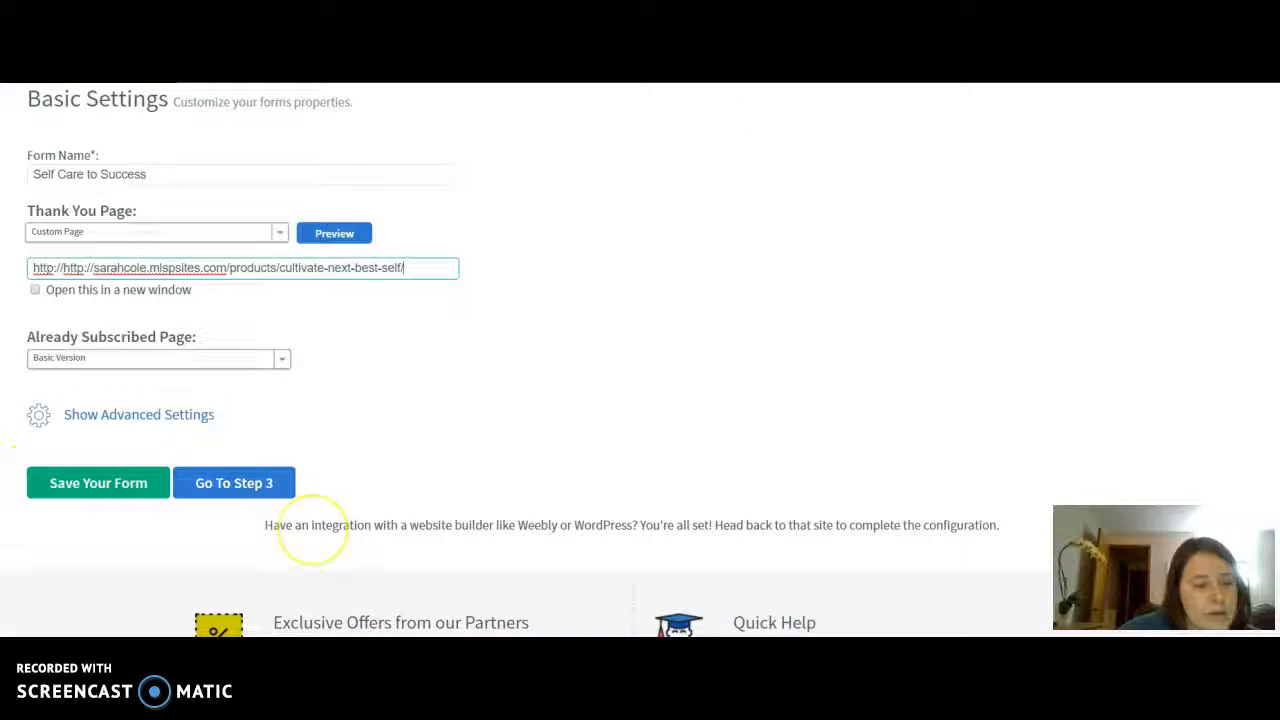
{"action": "left_click", "coordinate": [135, 487]}
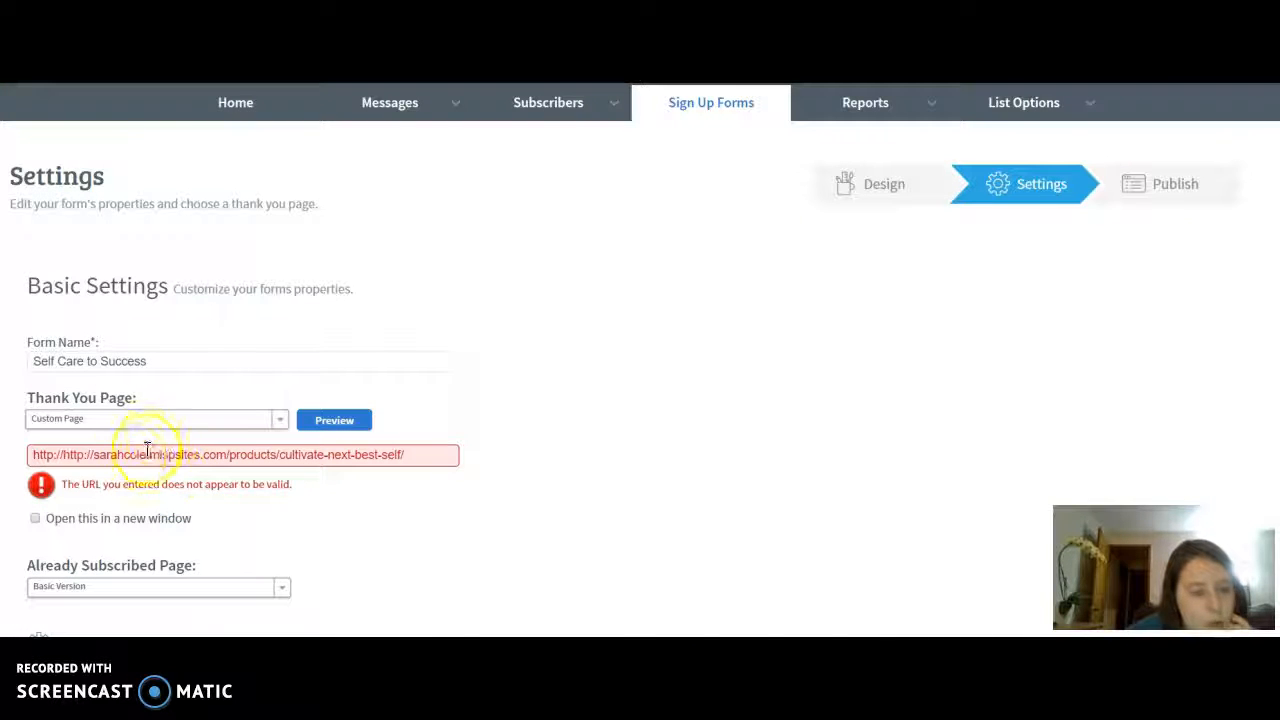
{"action": "left_click", "coordinate": [131, 456]}
{"action": "left_click_drag", "start_coordinate": [60, 454], "coordinate": [5, 446]}
{"action": "key", "text": "BackSpace"}
{"action": "left_click", "coordinate": [185, 521]}
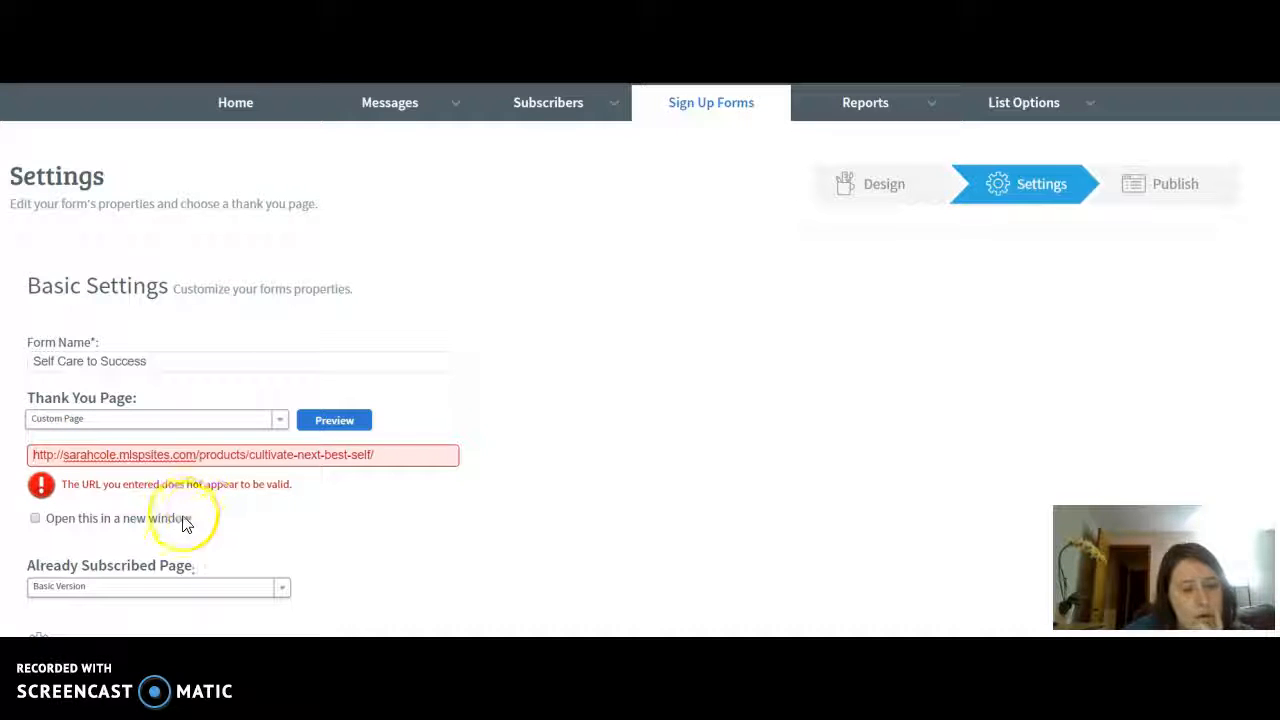
{"action": "scroll", "coordinate": [272, 517], "scroll_direction": "down", "scroll_amount": 3}
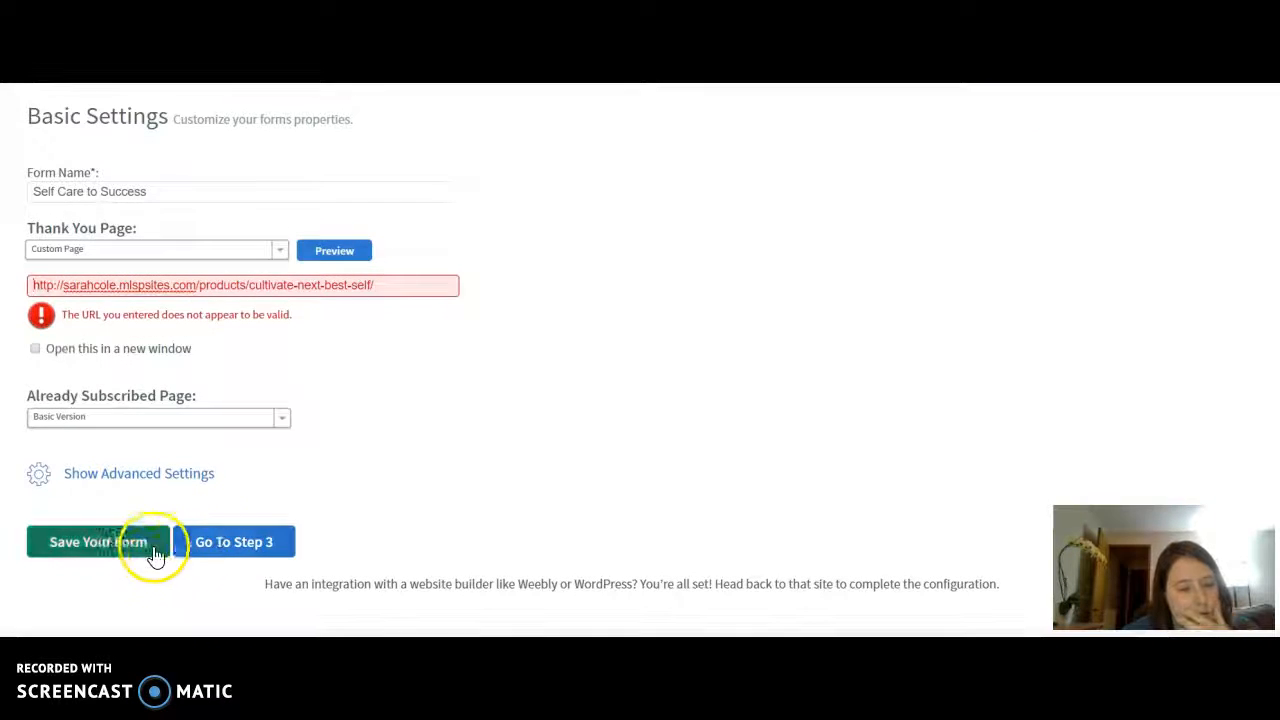
{"action": "left_click", "coordinate": [155, 553]}
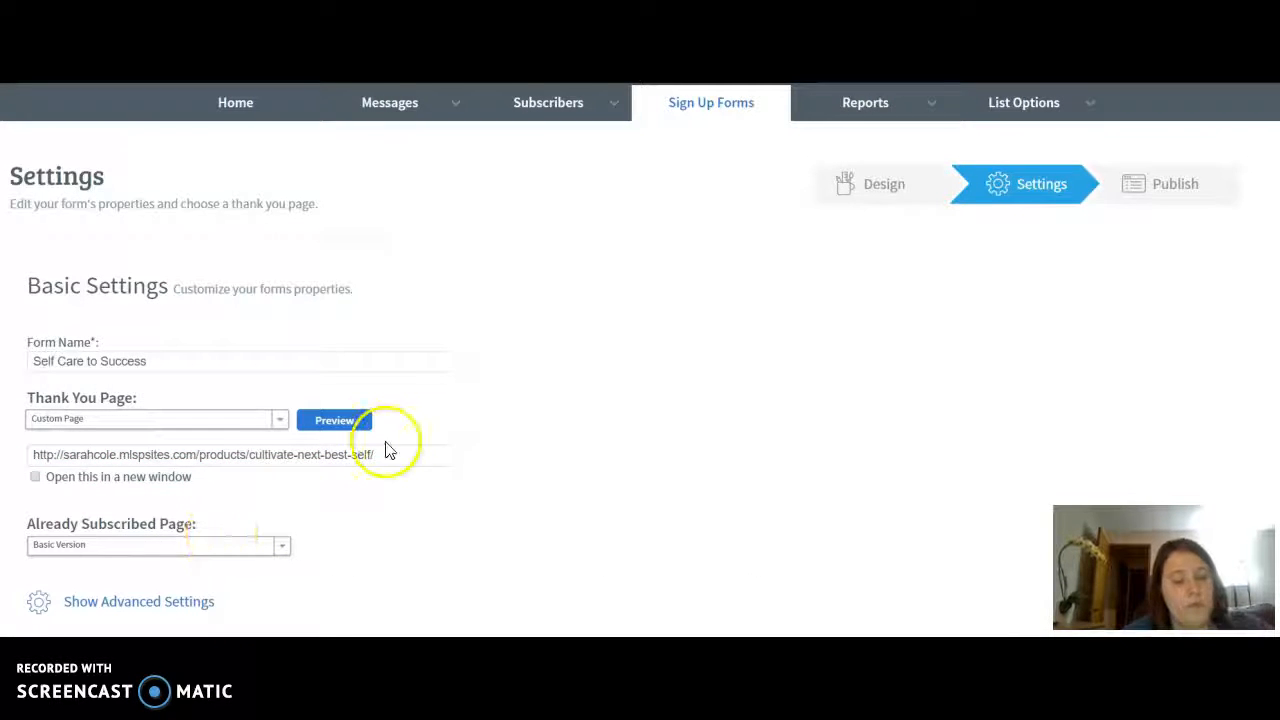
Go on to the form's Publish step and save the form there so it can be published.
{"action": "scroll", "coordinate": [390, 450], "scroll_direction": "down", "scroll_amount": 3}
{"action": "left_click", "coordinate": [258, 542]}
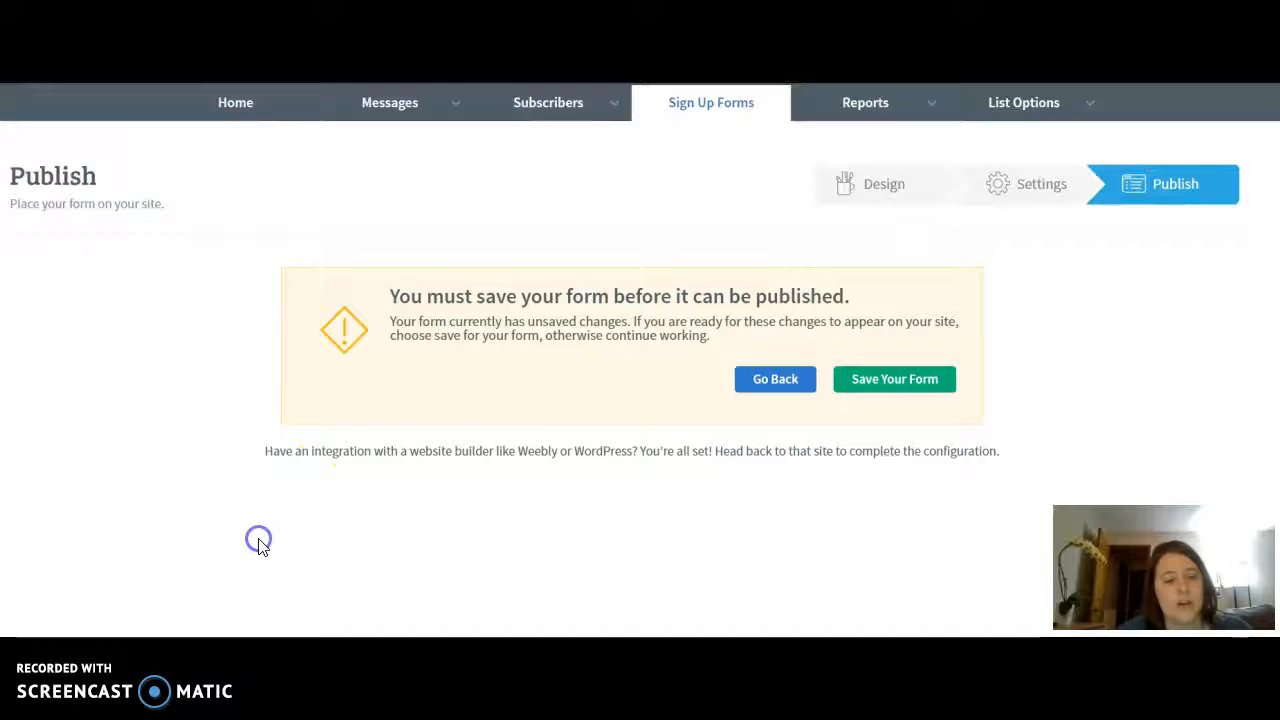
{"action": "left_click", "coordinate": [886, 379]}
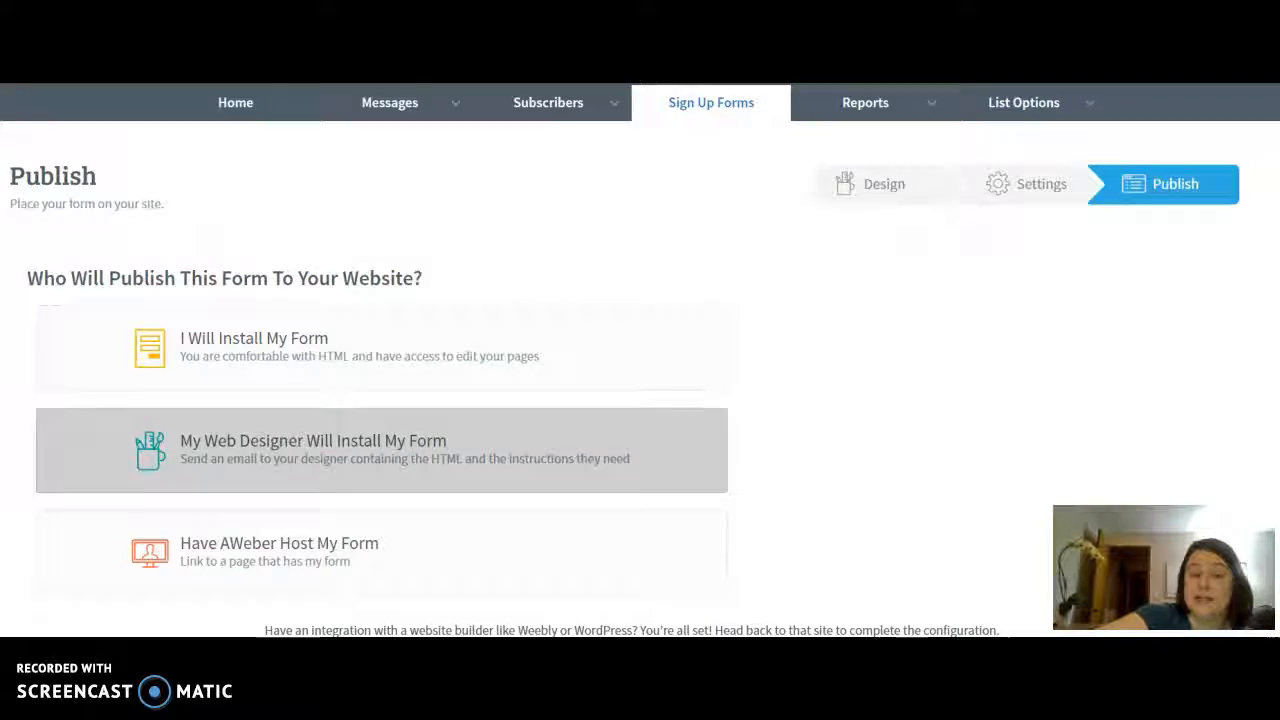
Choose "Have AWeber Host My Form" as the publishing method and copy the hosted form's link.
{"action": "scroll", "coordinate": [400, 450], "scroll_direction": "down", "scroll_amount": 2}
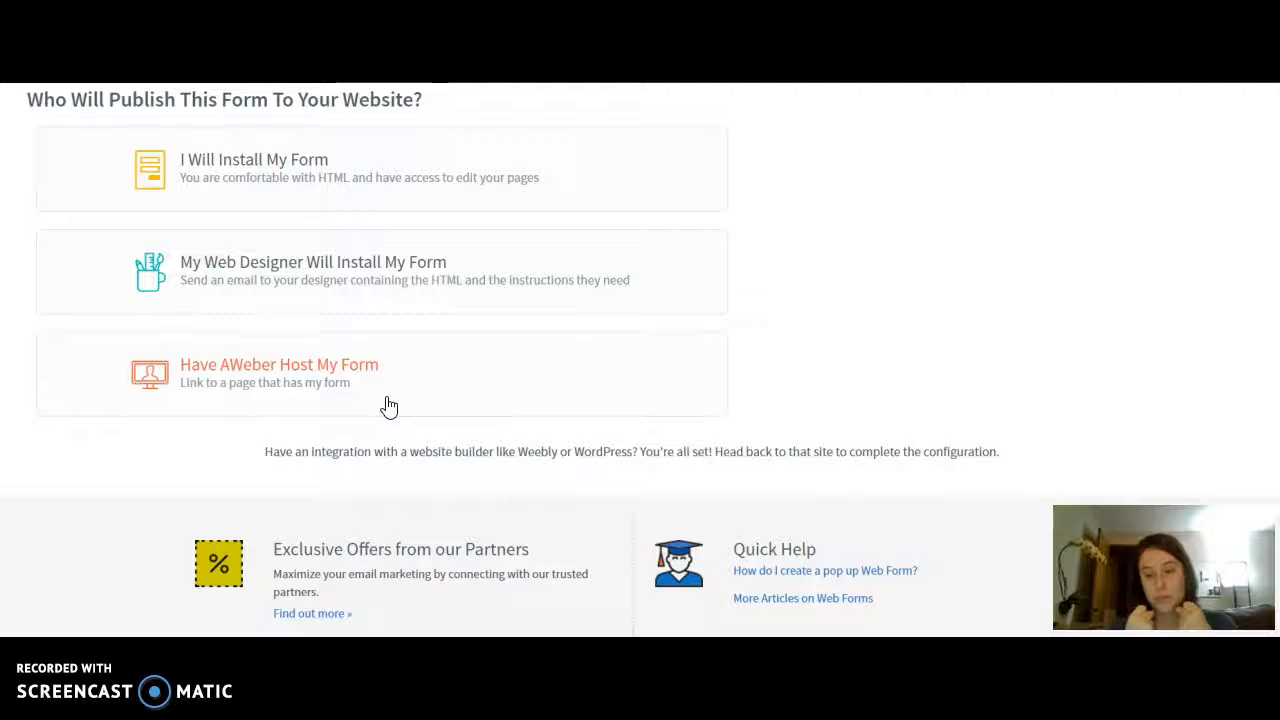
{"action": "left_click", "coordinate": [313, 378]}
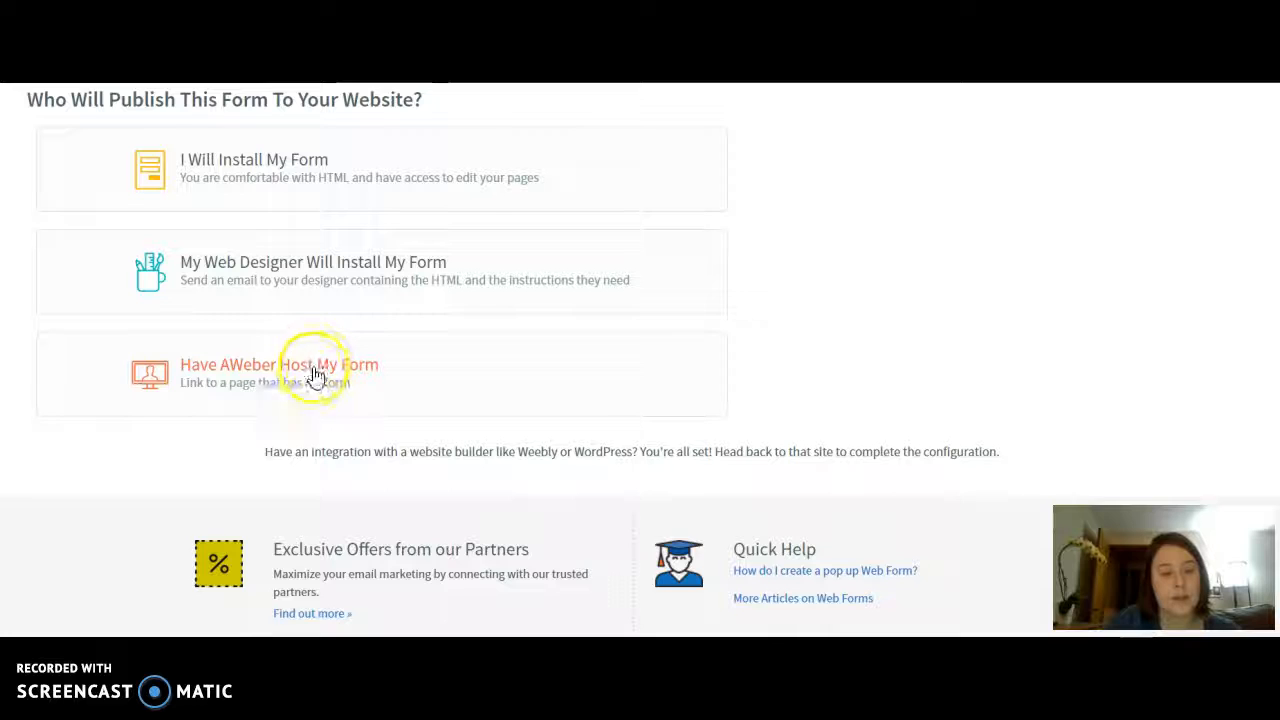
{"action": "left_click", "coordinate": [457, 480]}
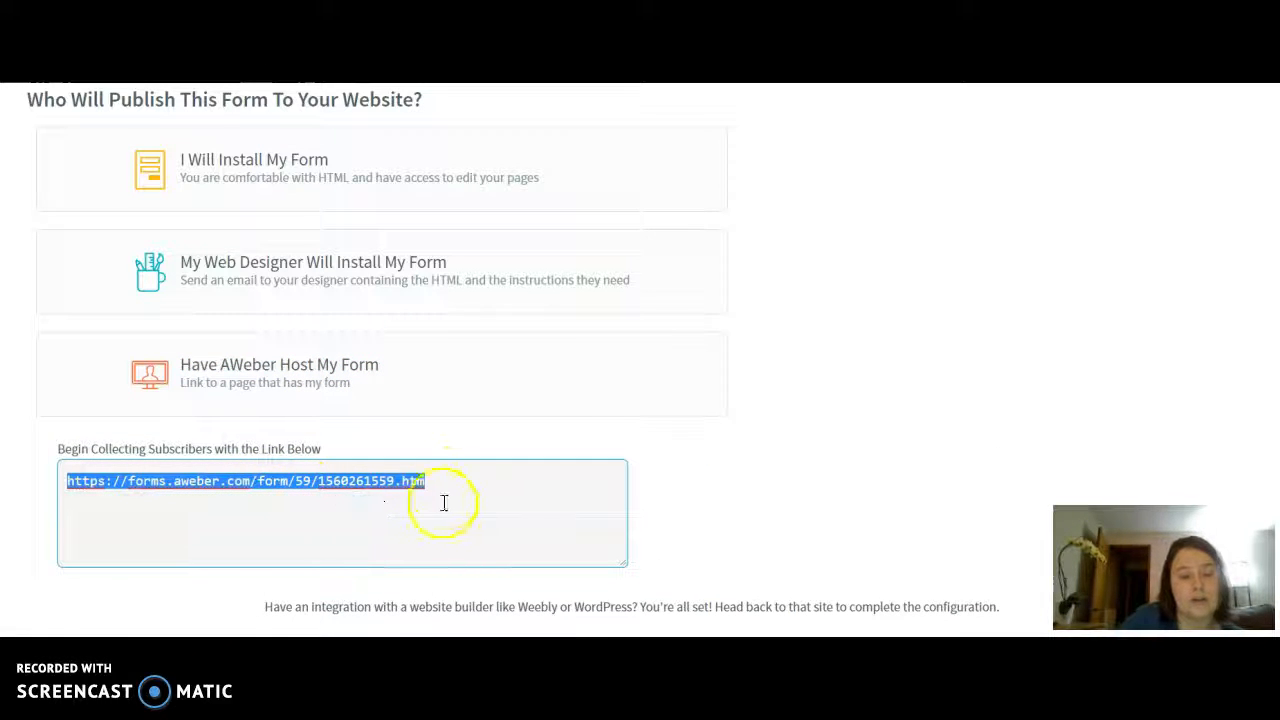
{"action": "right_click", "coordinate": [369, 494]}
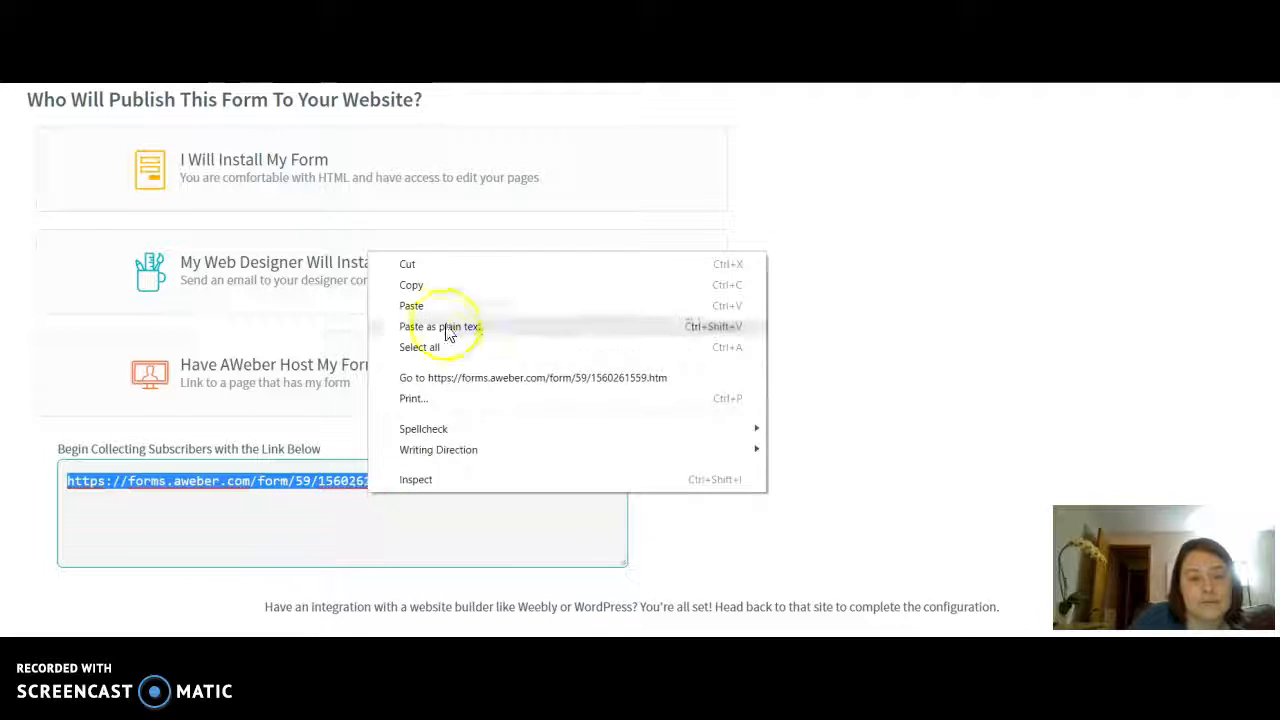
{"action": "left_click", "coordinate": [447, 286]}
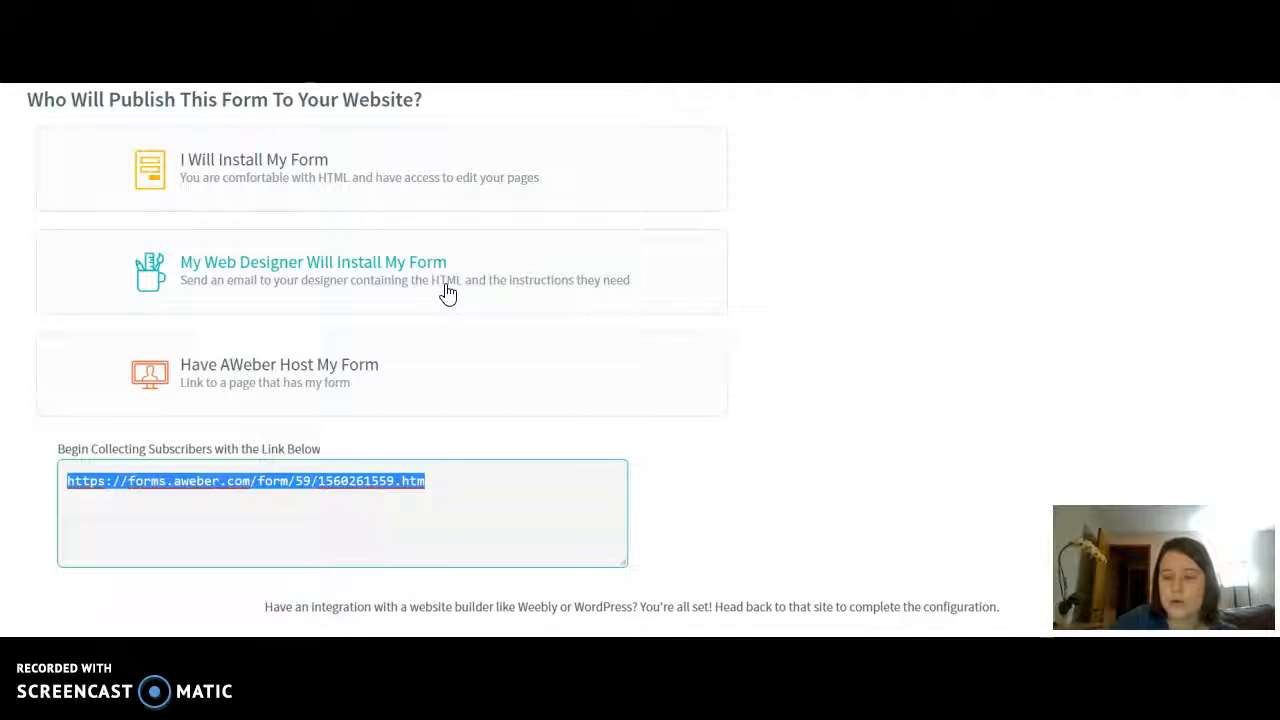
Go back to the form's Settings step and show the advanced settings to review ad tracking, start message and form data options.
{"action": "scroll", "coordinate": [447, 293], "scroll_direction": "down", "scroll_amount": 3}
{"action": "scroll", "coordinate": [447, 293], "scroll_direction": "up", "scroll_amount": 1}
{"action": "scroll", "coordinate": [447, 293], "scroll_direction": "up", "scroll_amount": 3}
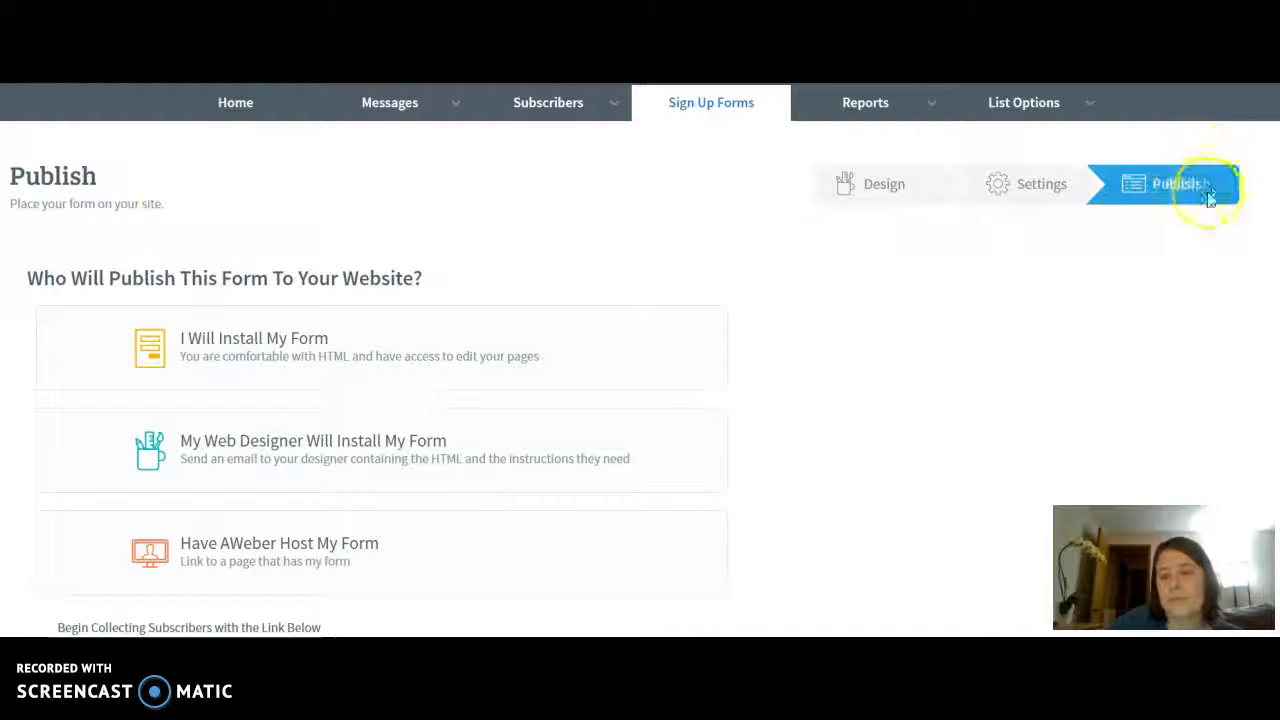
{"action": "scroll", "coordinate": [1006, 214], "scroll_direction": "down", "scroll_amount": 5}
{"action": "scroll", "coordinate": [1006, 214], "scroll_direction": "up", "scroll_amount": 5}
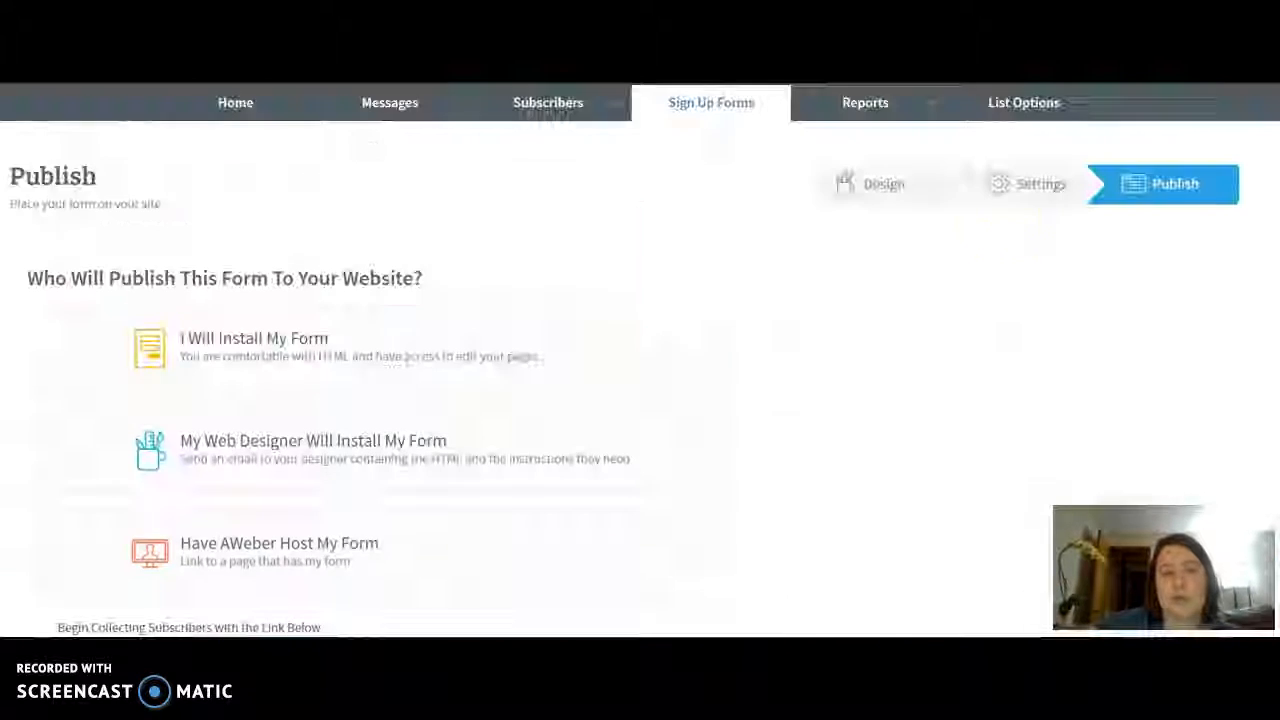
{"action": "left_click", "coordinate": [1014, 200]}
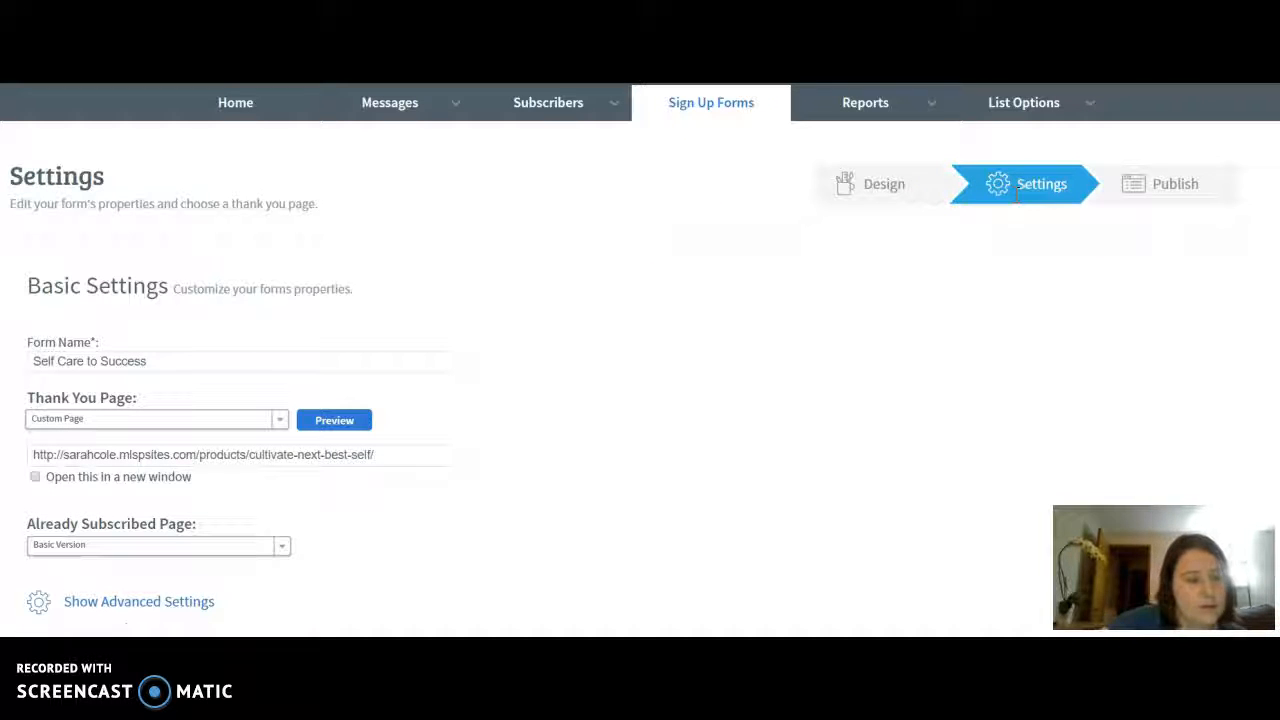
{"action": "scroll", "coordinate": [1016, 197], "scroll_direction": "down", "scroll_amount": 1}
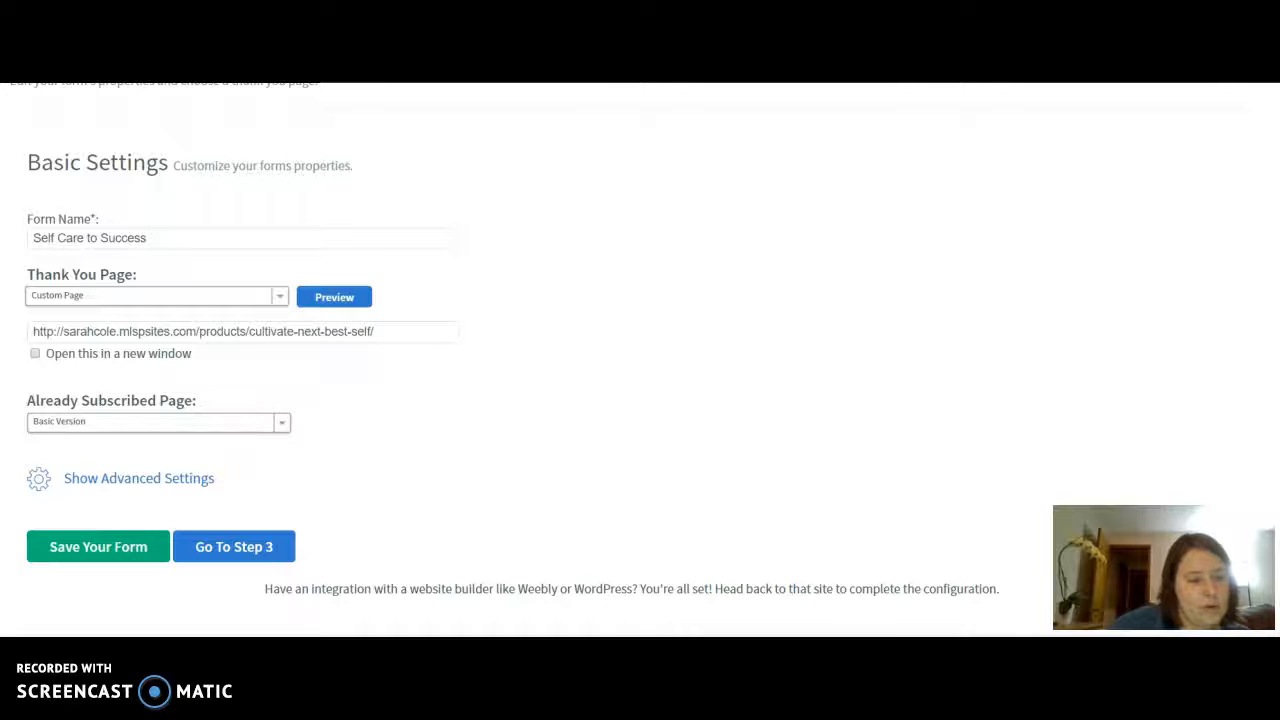
{"action": "left_click", "coordinate": [140, 482]}
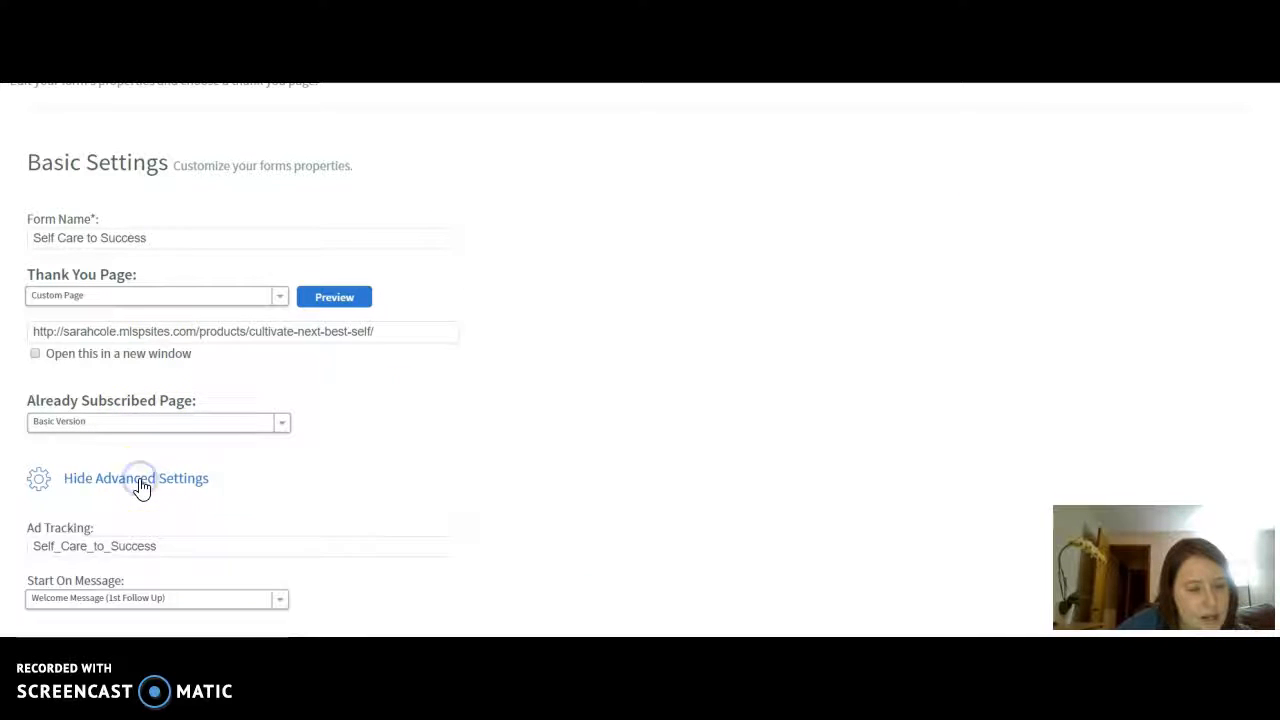
{"action": "scroll", "coordinate": [414, 420], "scroll_direction": "down", "scroll_amount": 2}
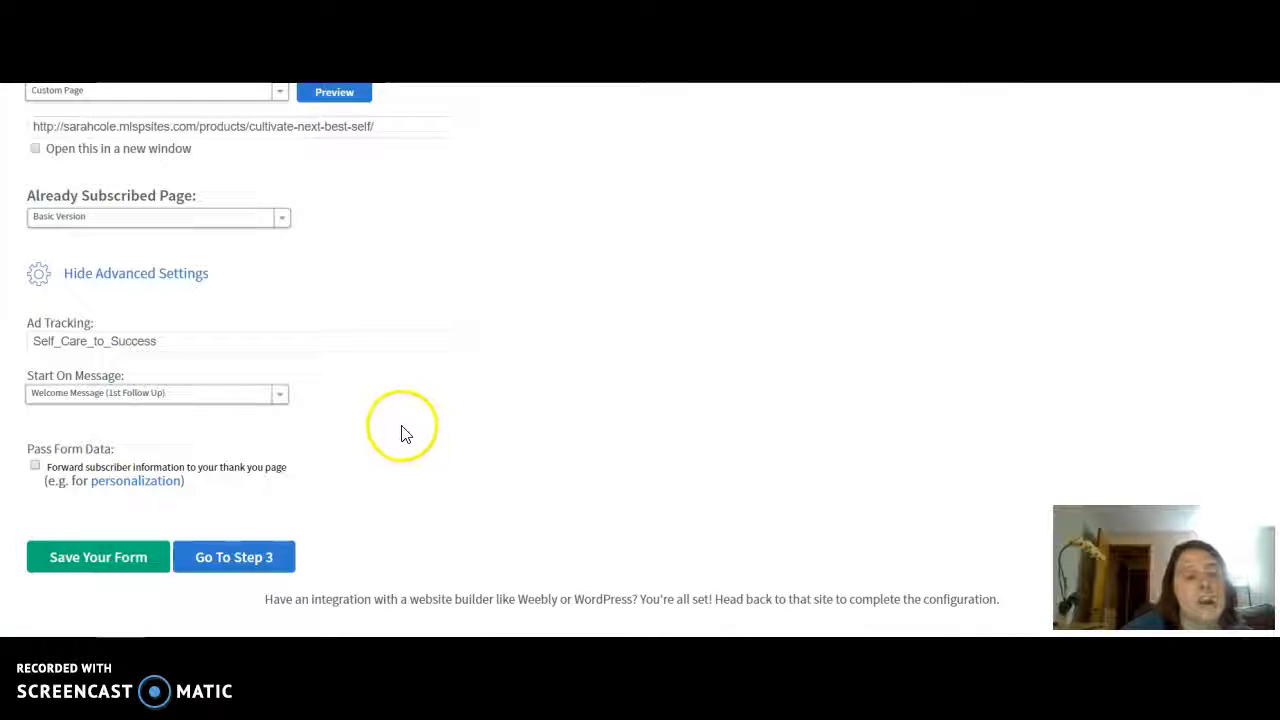
{"action": "scroll", "coordinate": [405, 434], "scroll_direction": "up", "scroll_amount": 3}
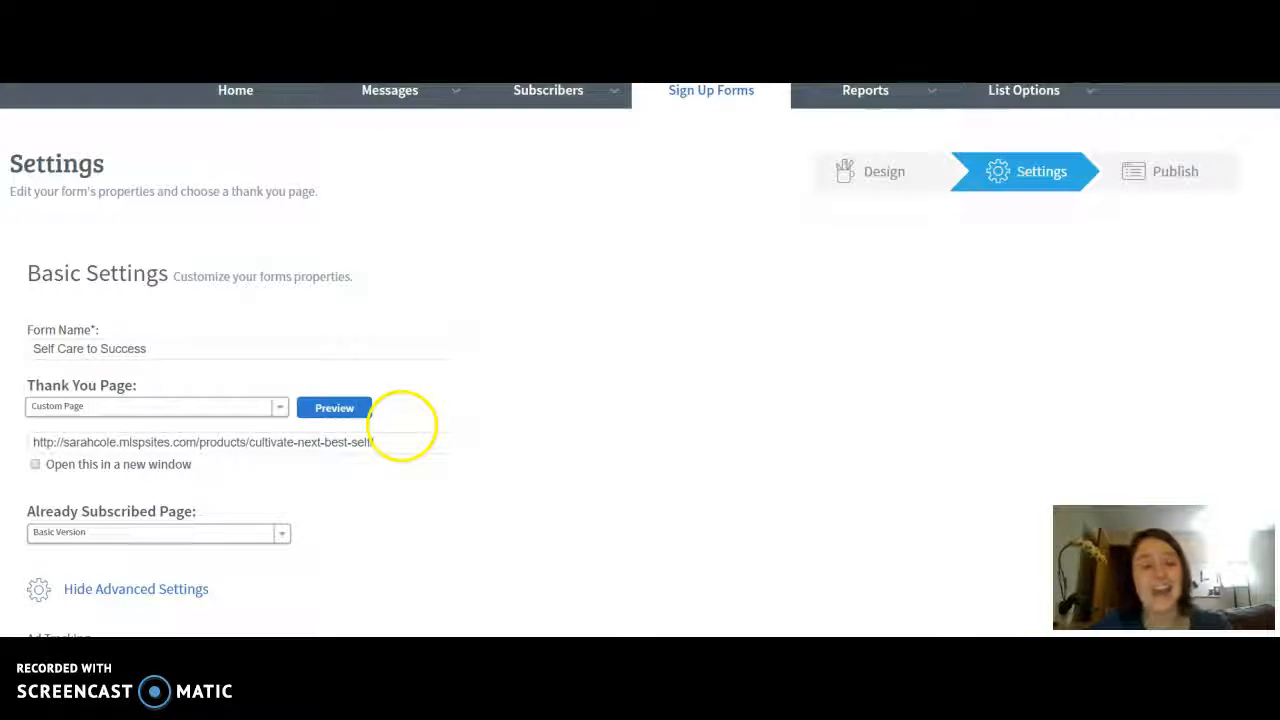
{"action": "scroll", "coordinate": [402, 426], "scroll_direction": "down", "scroll_amount": 1}
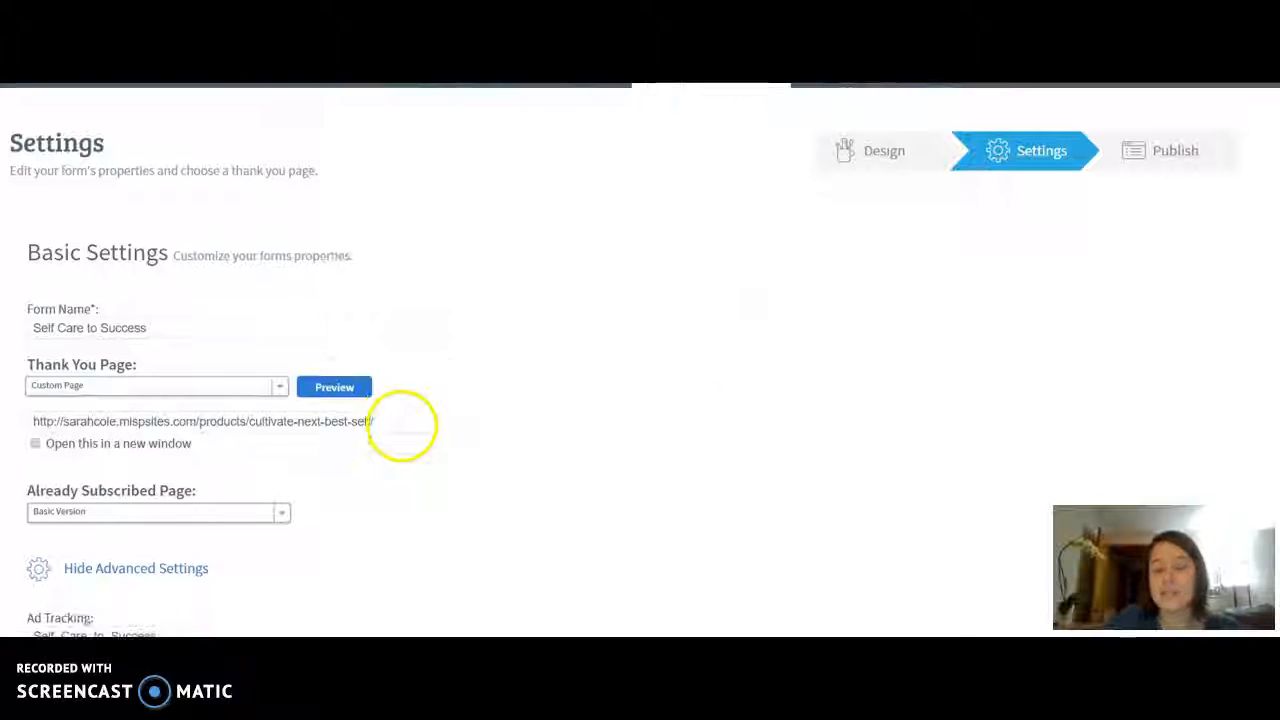